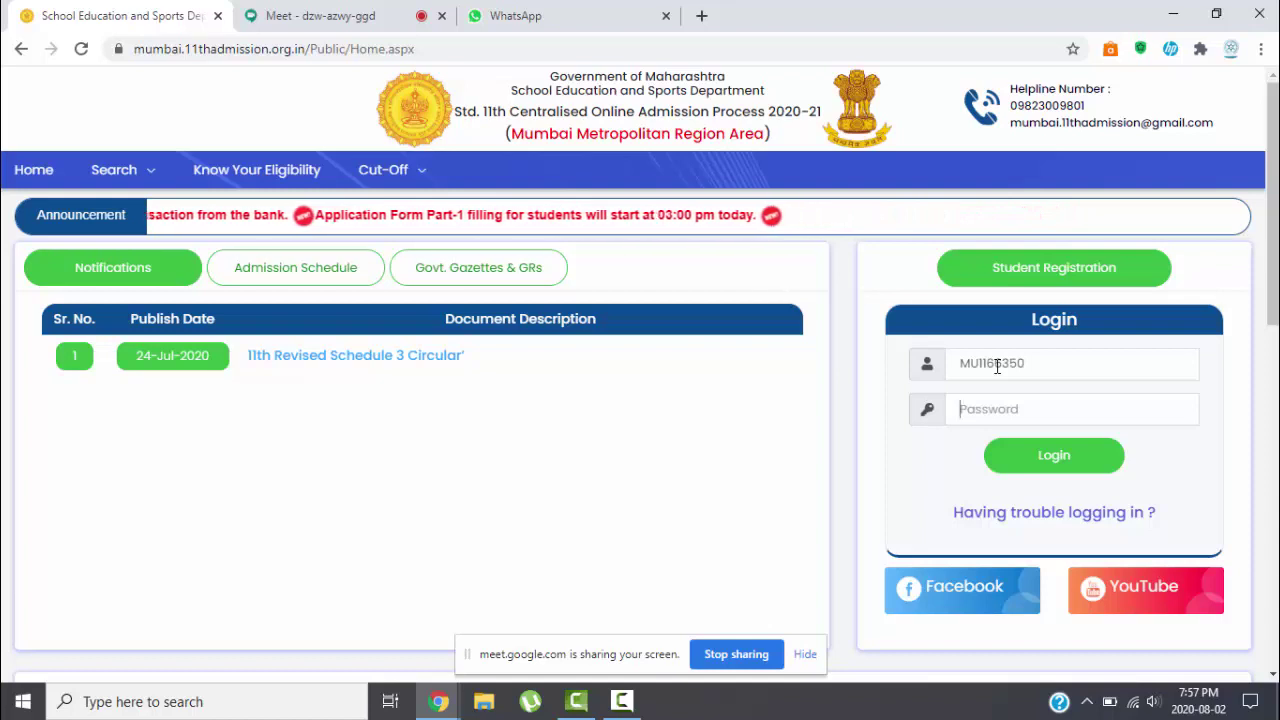
# Step: Enter the account password, log in to the admission portal, and agree to close the other logins
pyautogui.hotkey('ctrl', 'v')
pyautogui.click(1034, 458)
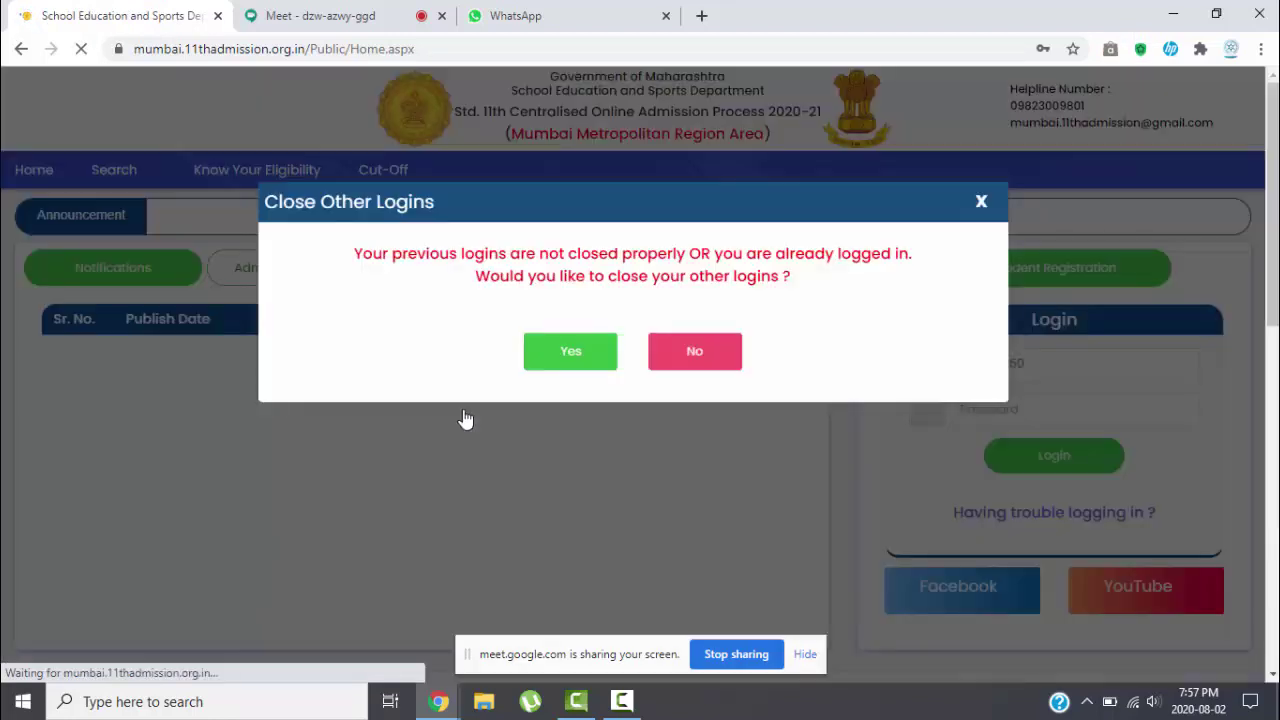
pyautogui.click(583, 366)
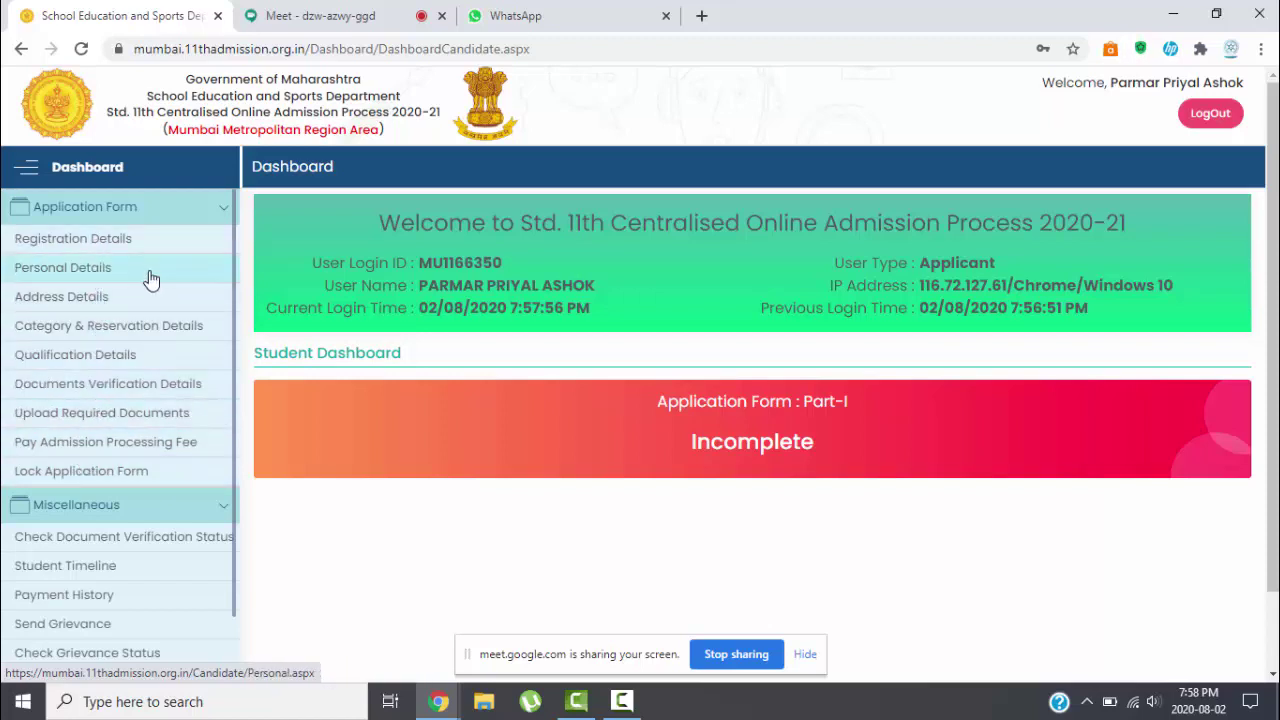
# Step: Review the Registration Details form, save it as filled in, and accept the warning about resetting the application data
pyautogui.click(105, 246)
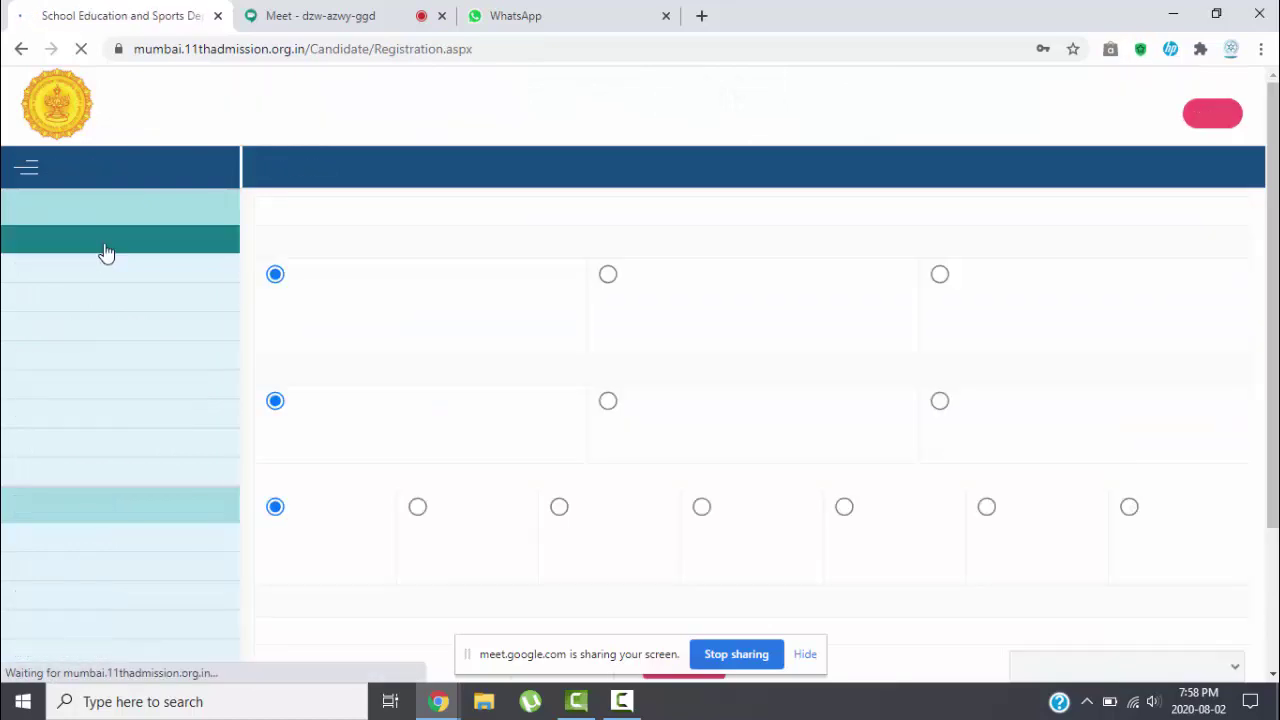
pyautogui.scroll(-2, 466, 370)
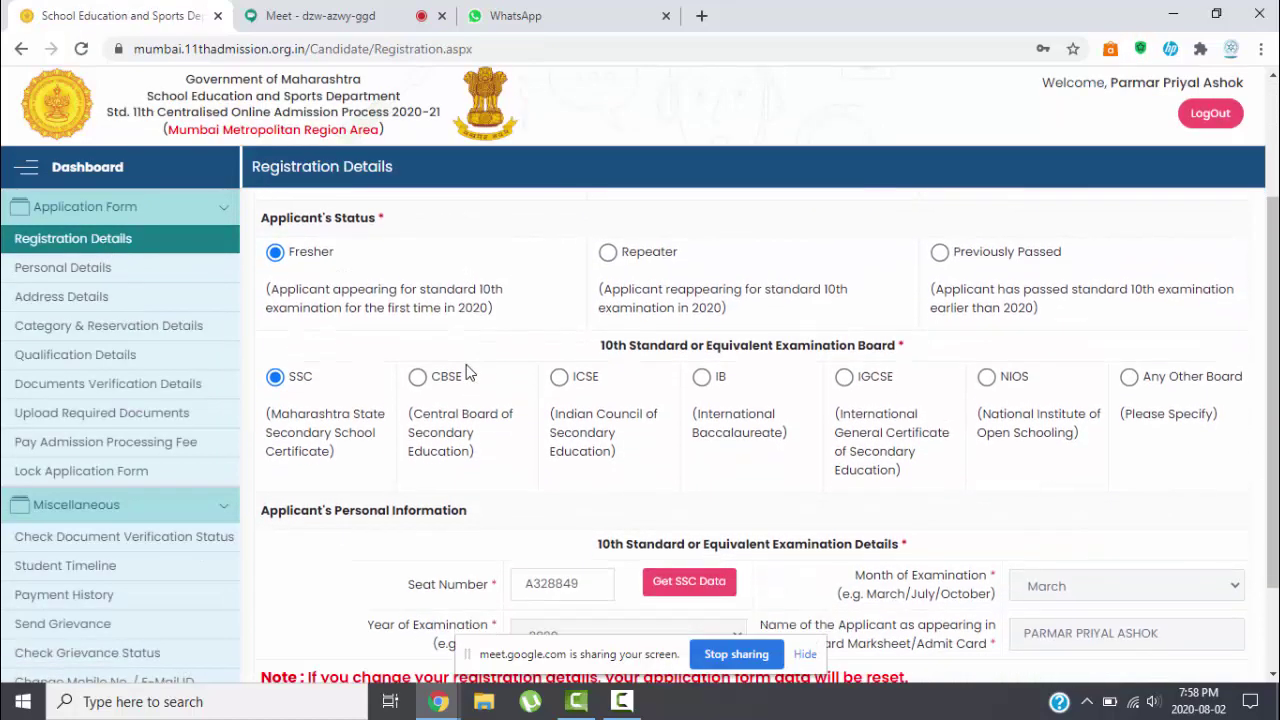
pyautogui.scroll(1, 466, 370)
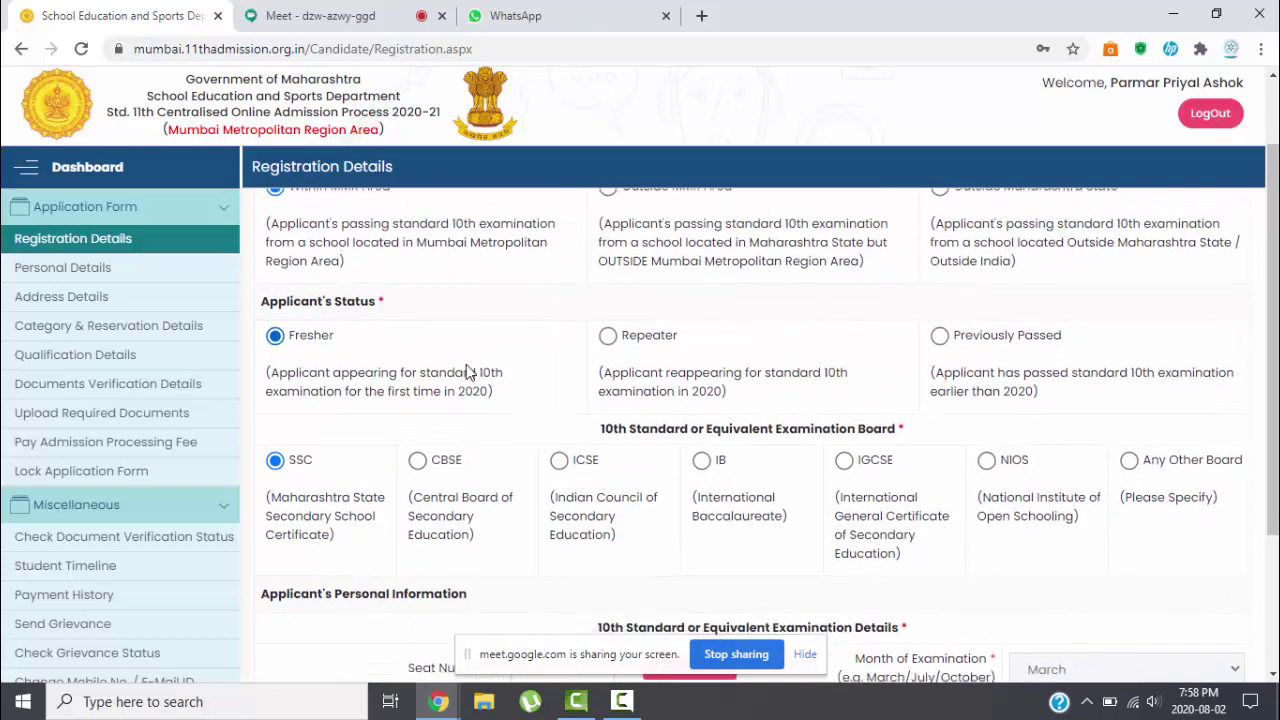
pyautogui.scroll(-2, 466, 370)
pyautogui.scroll(-1, 468, 371)
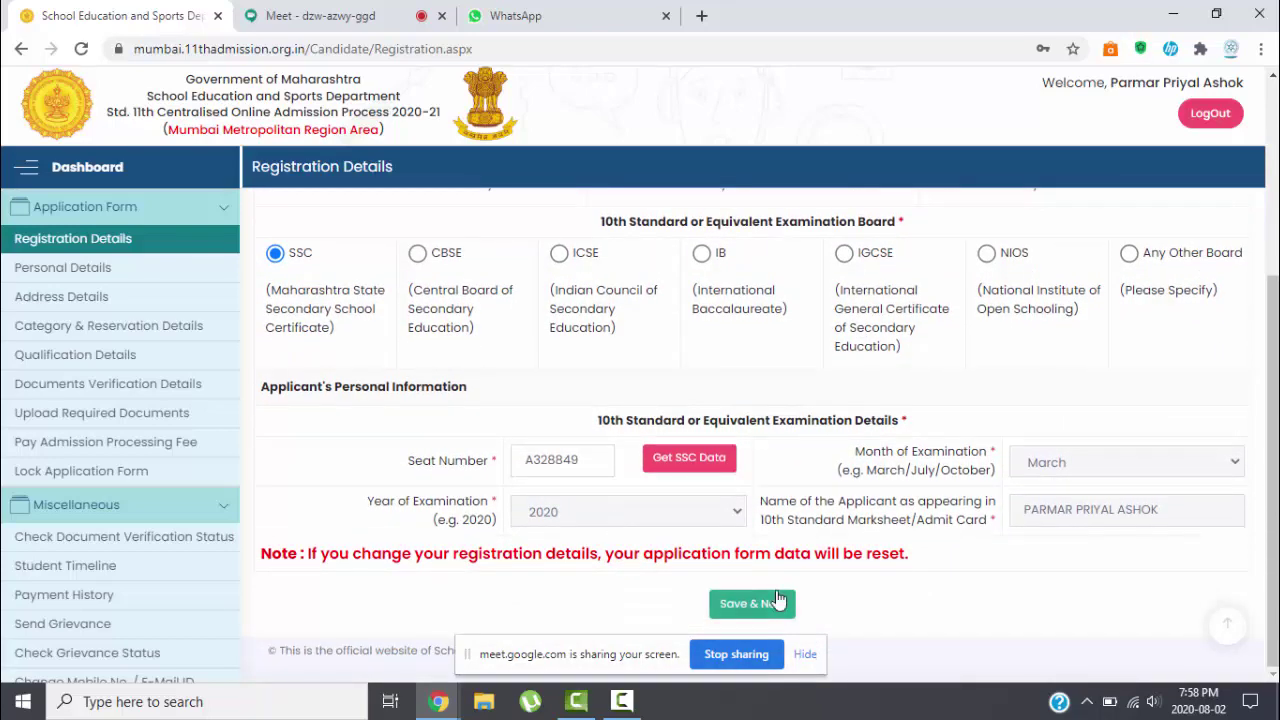
pyautogui.scroll(3, 823, 386)
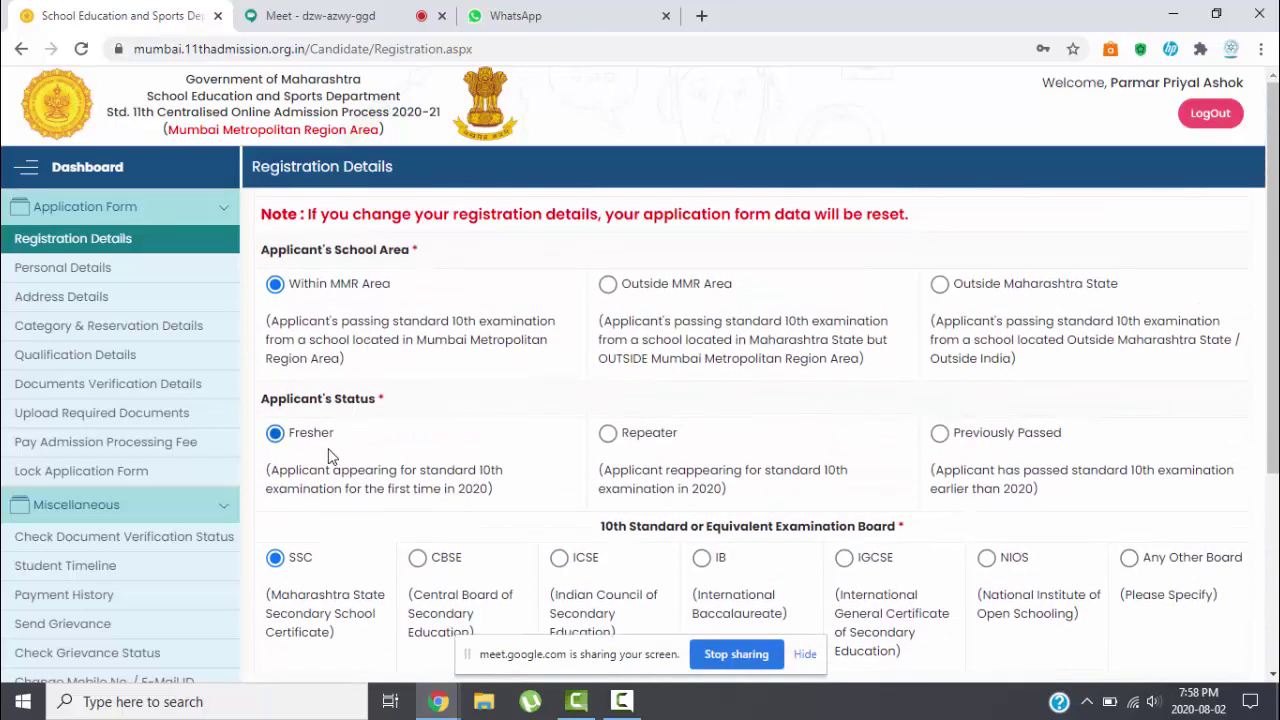
pyautogui.scroll(-2, 330, 452)
pyautogui.scroll(1, 330, 455)
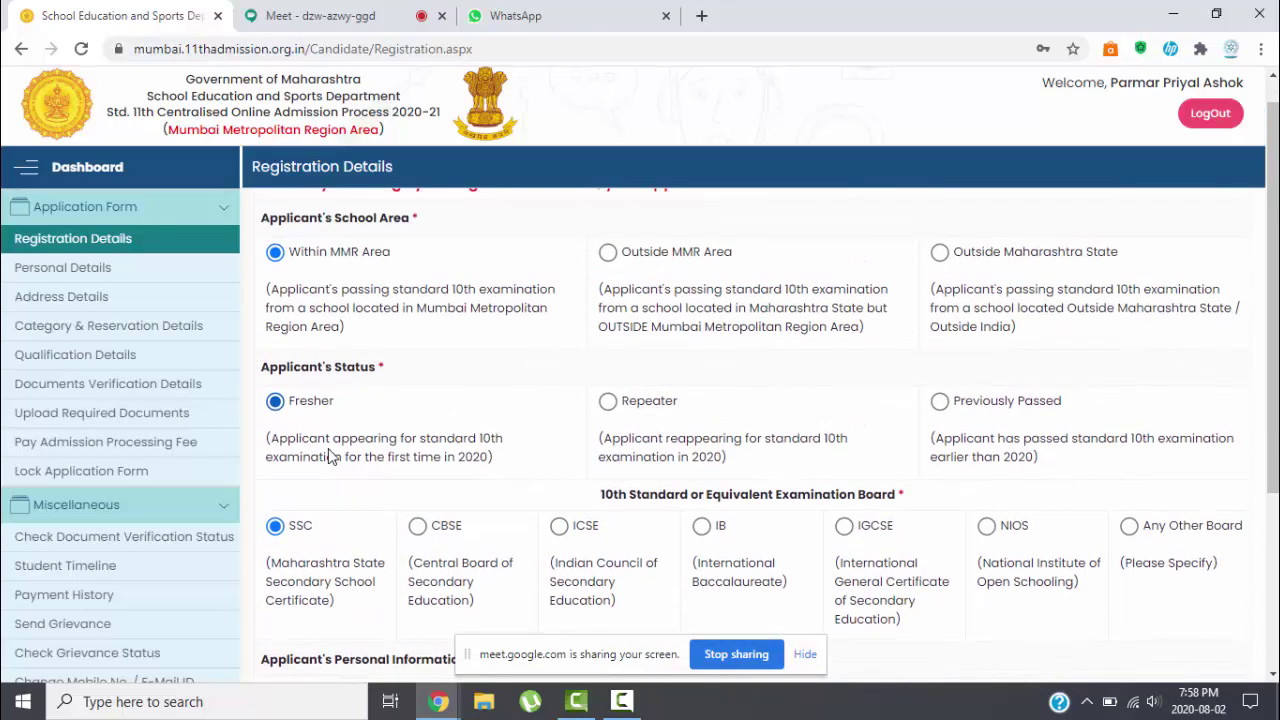
pyautogui.scroll(-3, 330, 455)
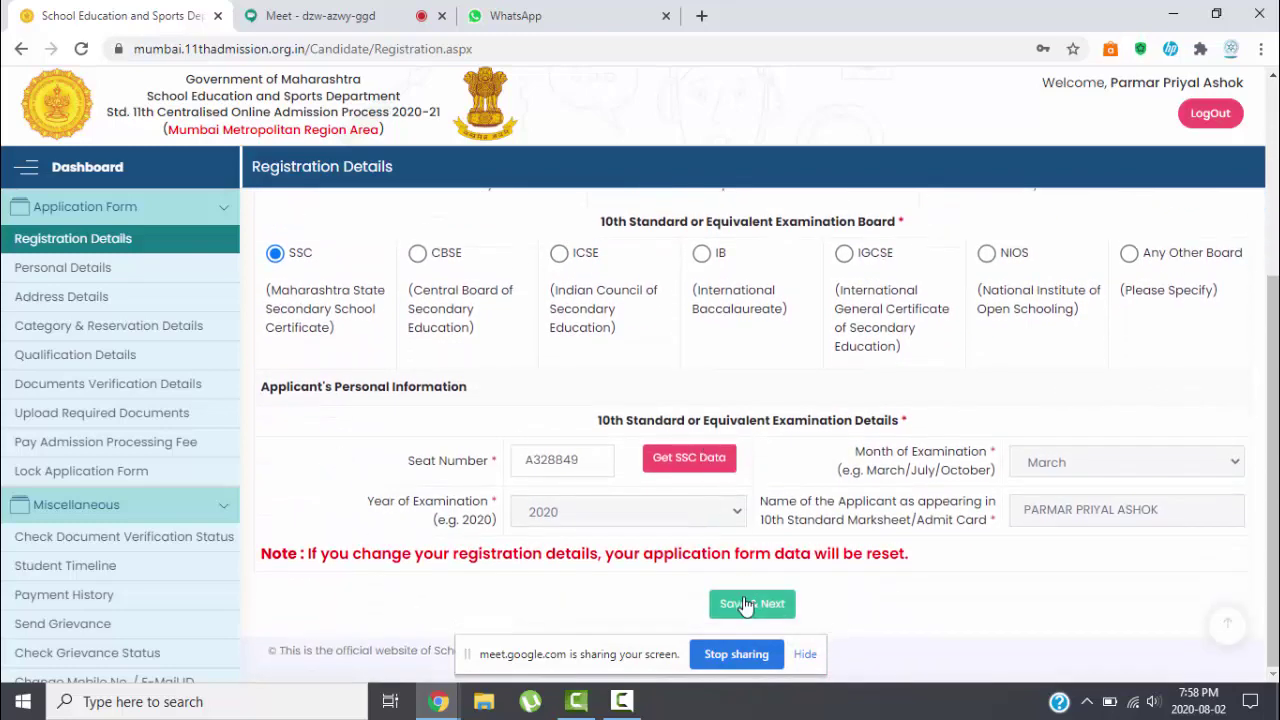
pyautogui.click(745, 605)
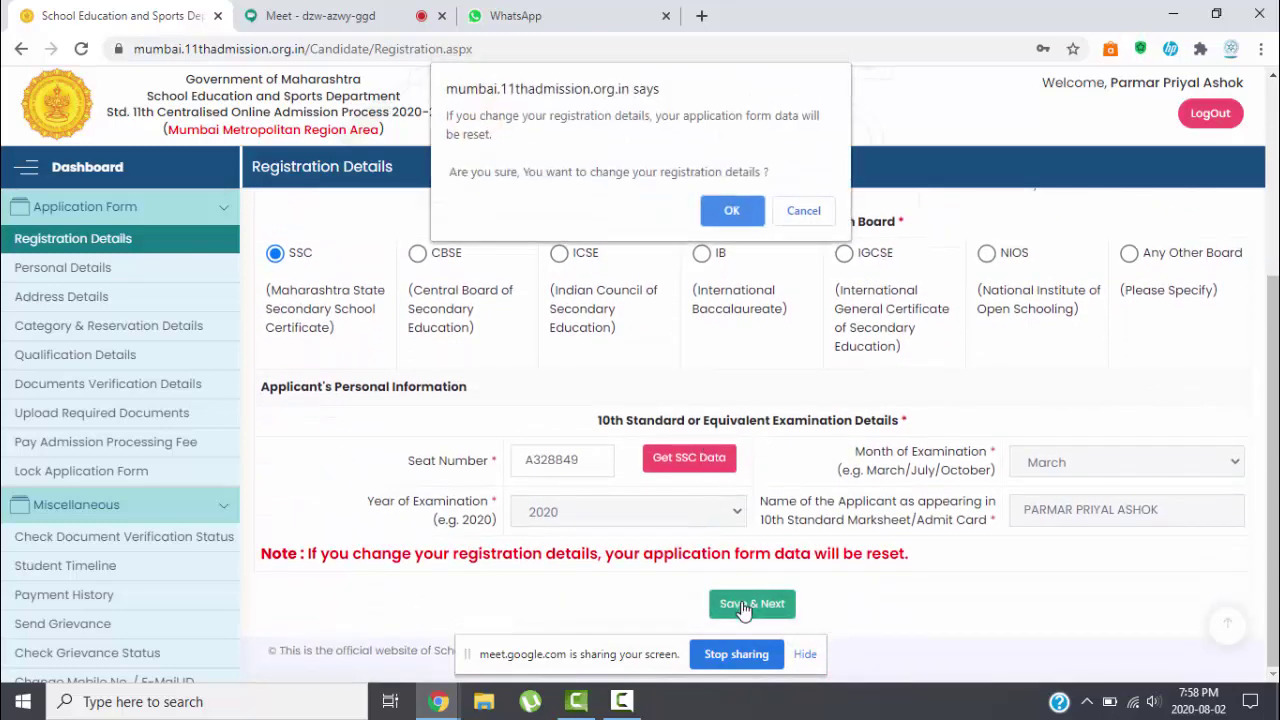
pyautogui.click(754, 218)
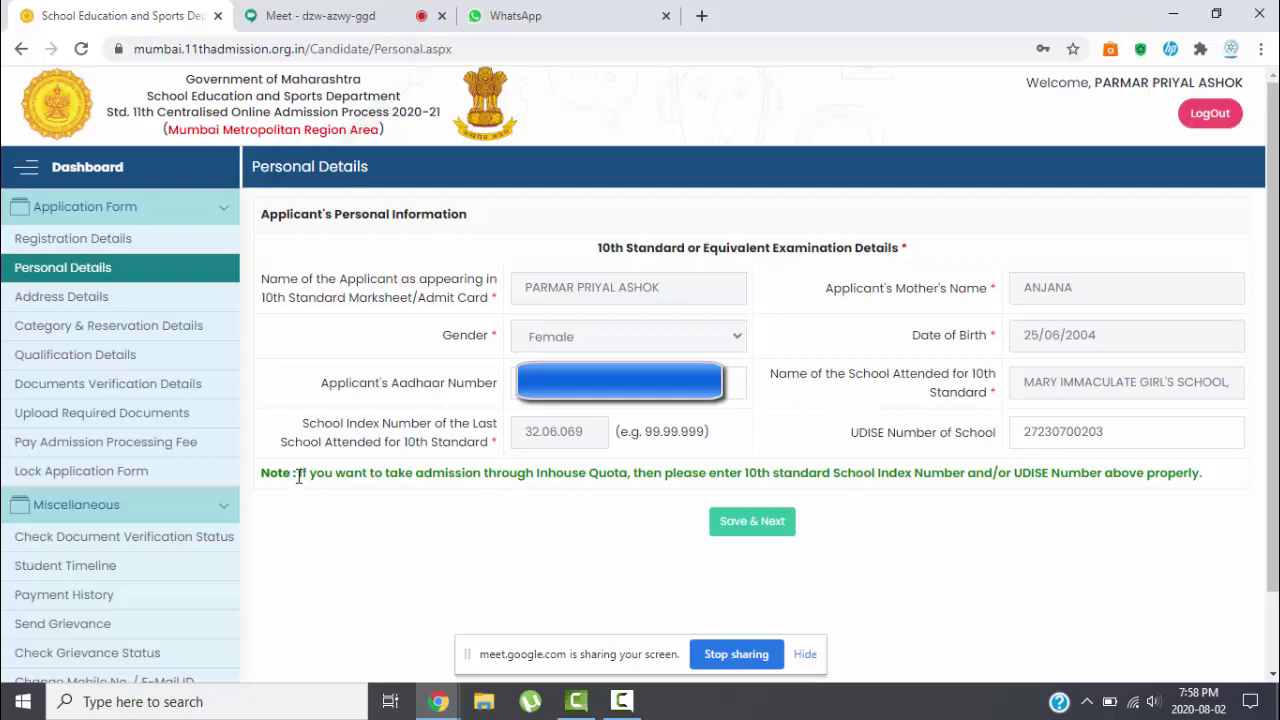
# Step: Read the Inhouse Quota note on the Personal Details form and save the form to continue
pyautogui.moveTo(298, 477); pyautogui.dragTo(660, 498)
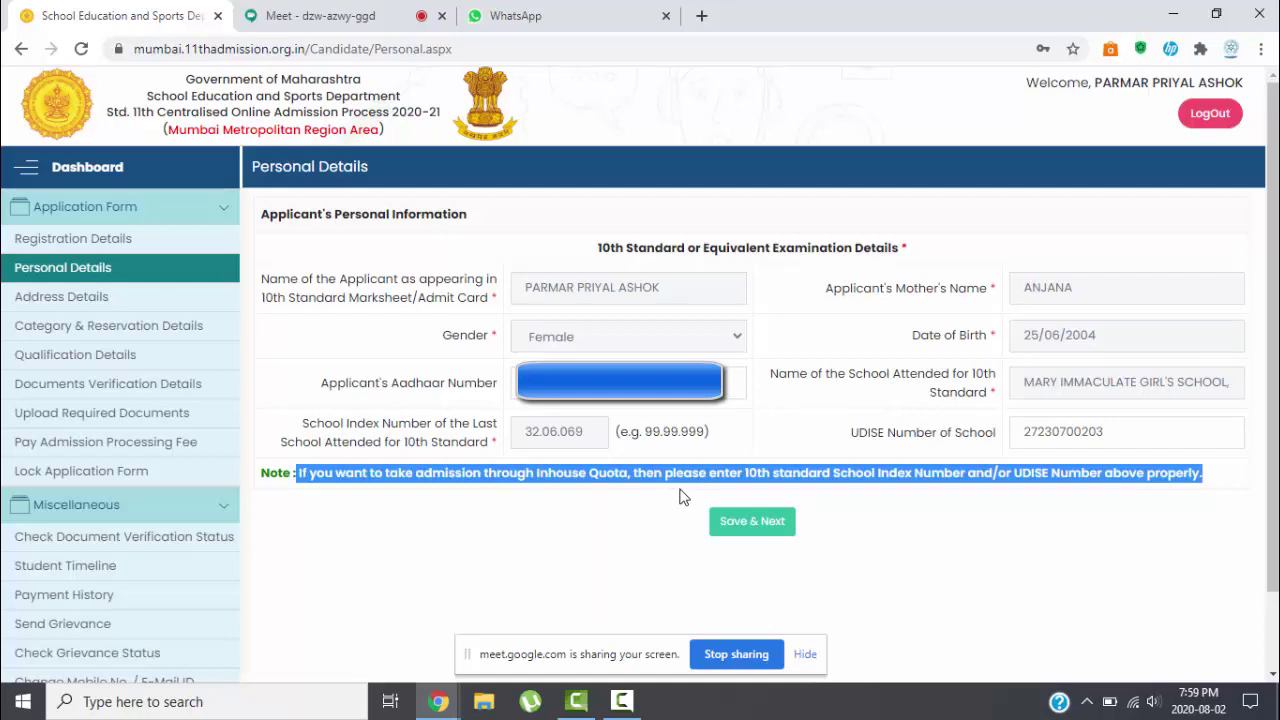
pyautogui.click(637, 531)
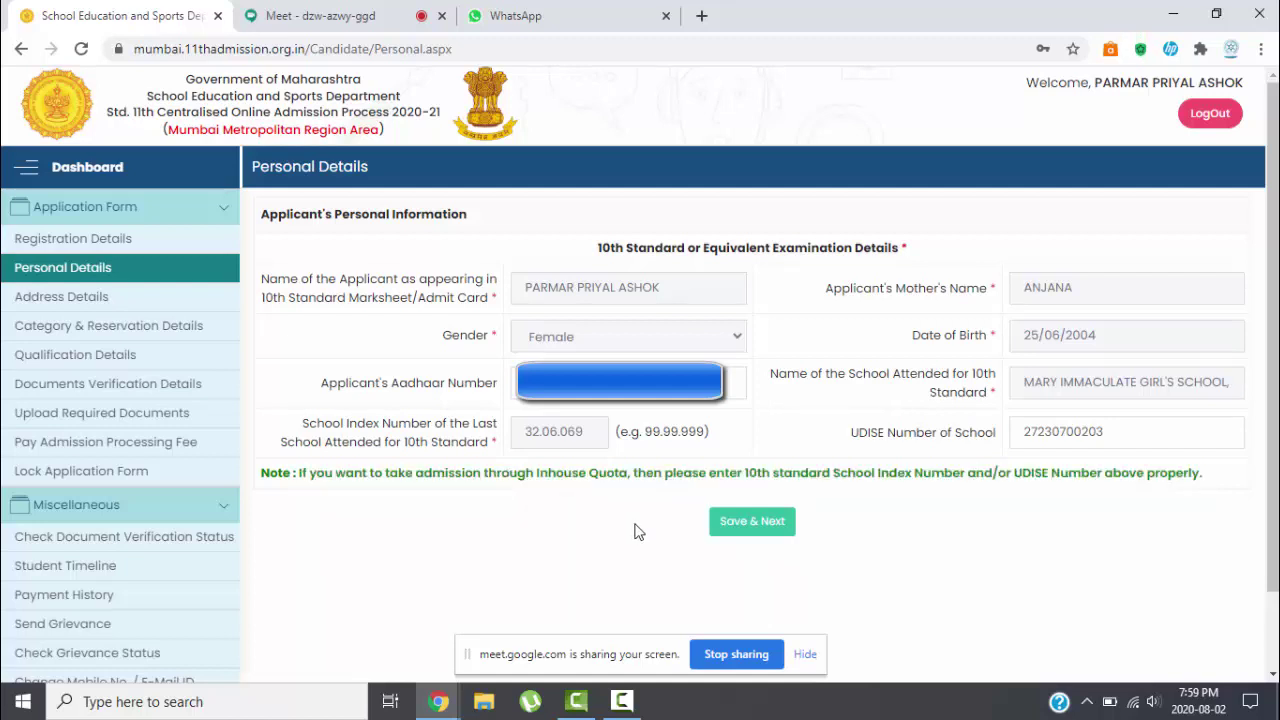
pyautogui.click(752, 522)
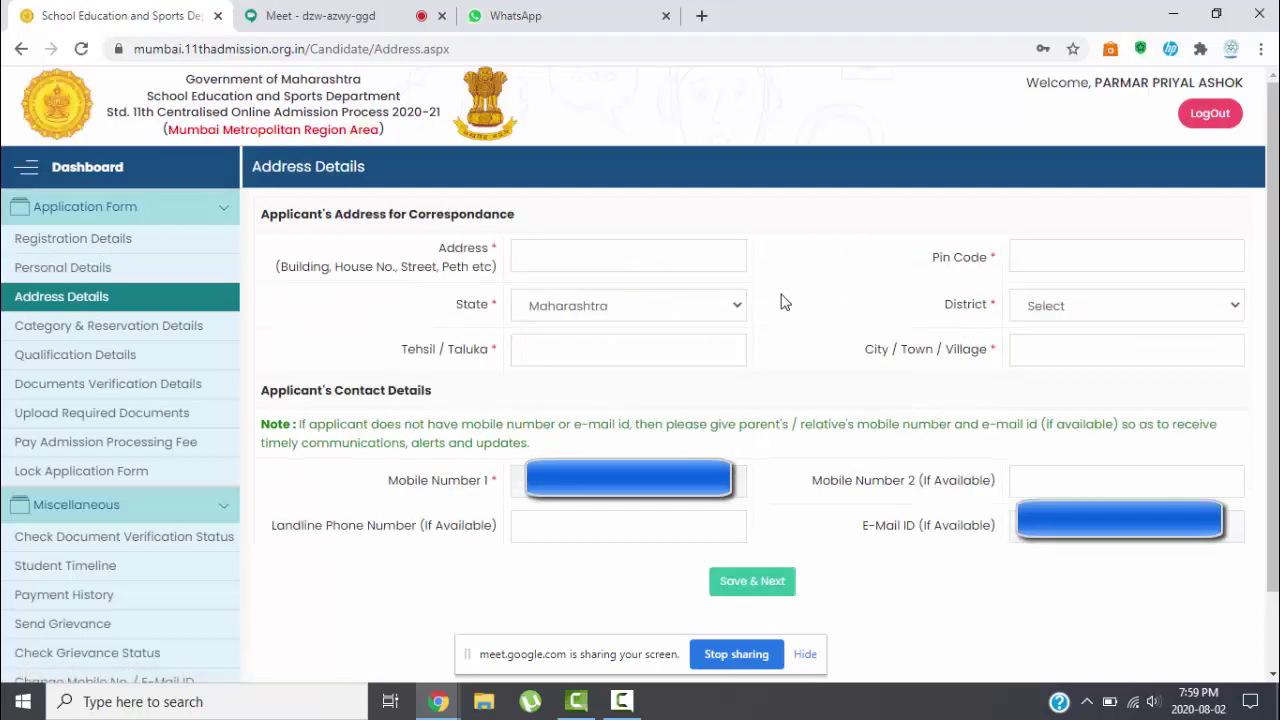
# Step: Fill in the applicant's correspondence address and second mobile number, and save the Address Details form
pyautogui.click(541, 261)
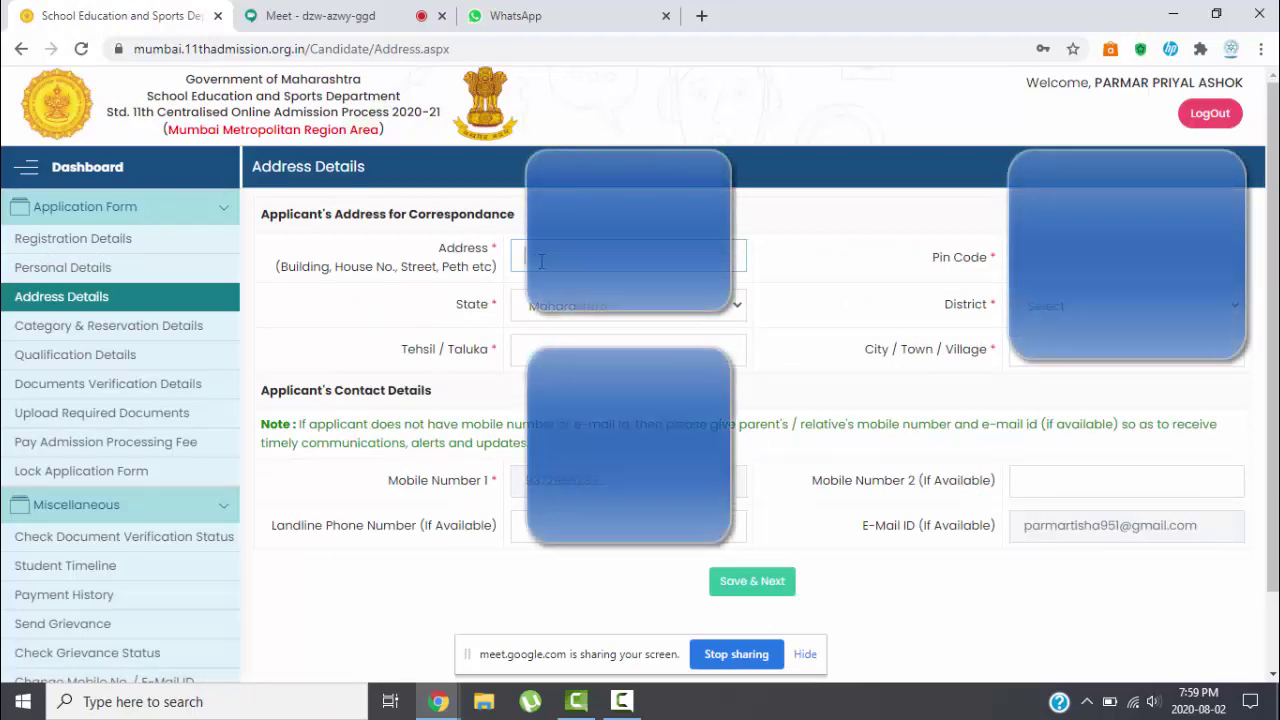
pyautogui.scroll(-1, 788, 421)
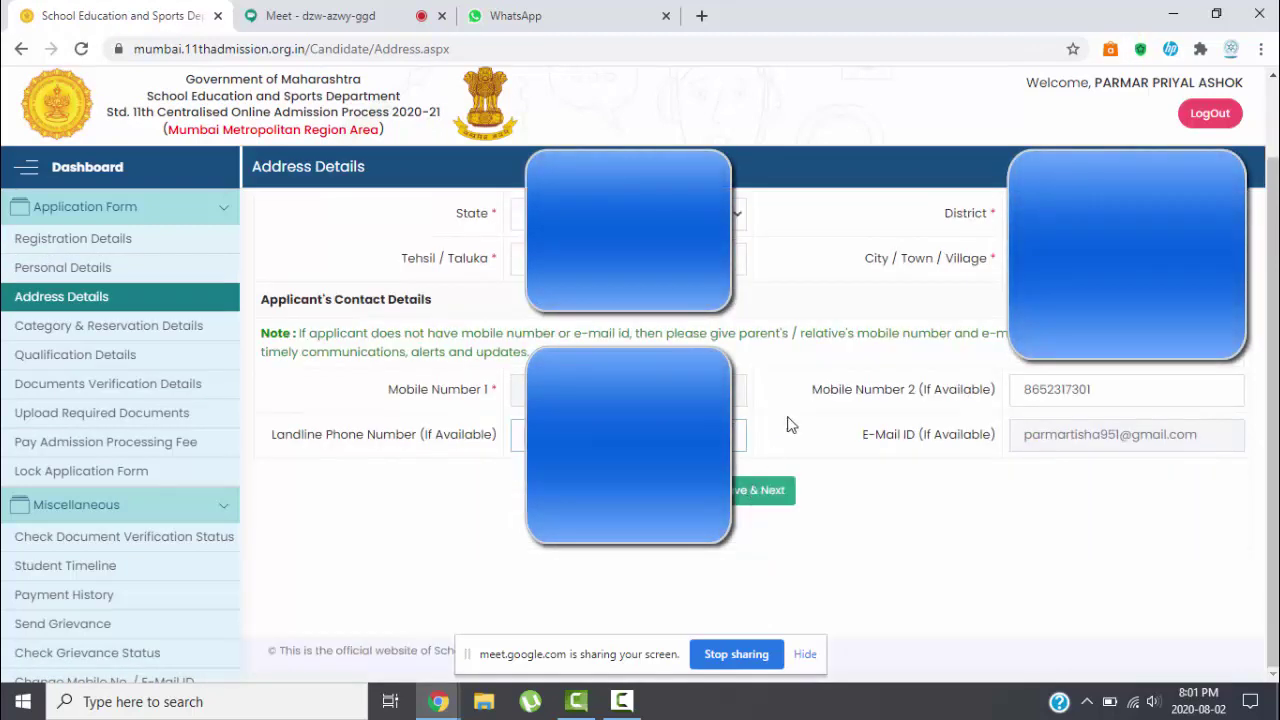
pyautogui.scroll(1, 788, 421)
pyautogui.scroll(-2, 788, 421)
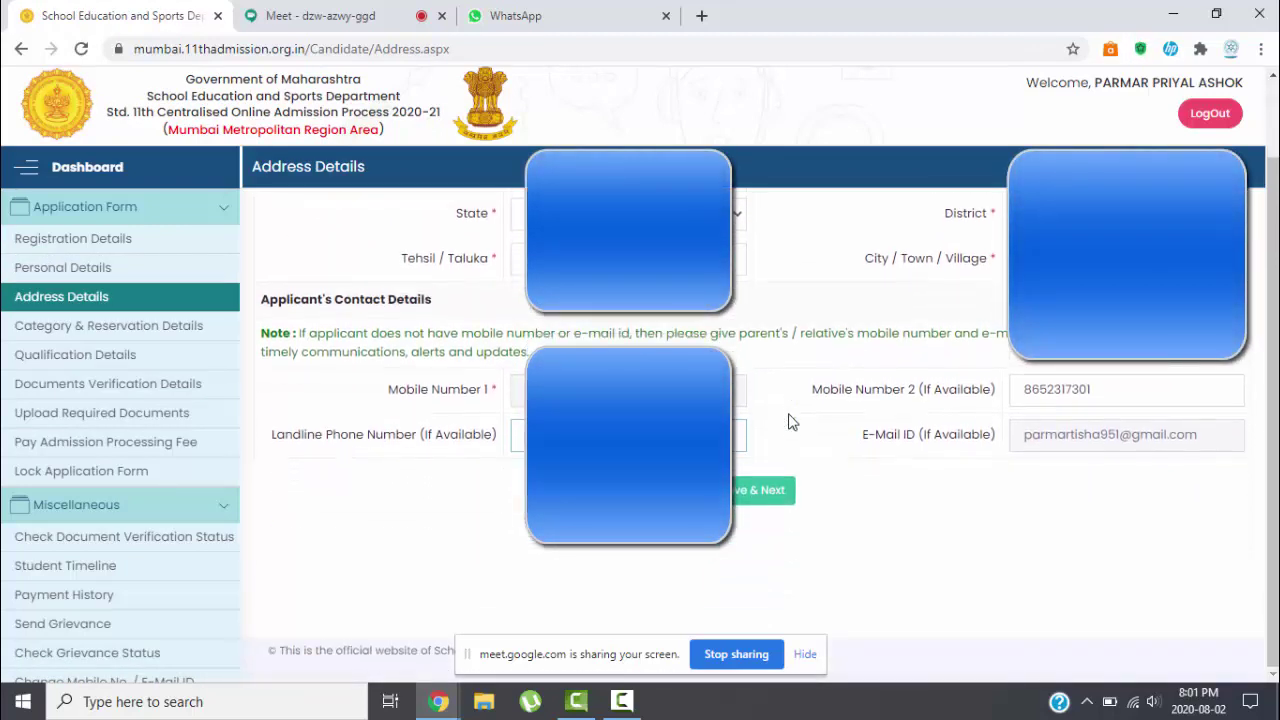
pyautogui.click(757, 493)
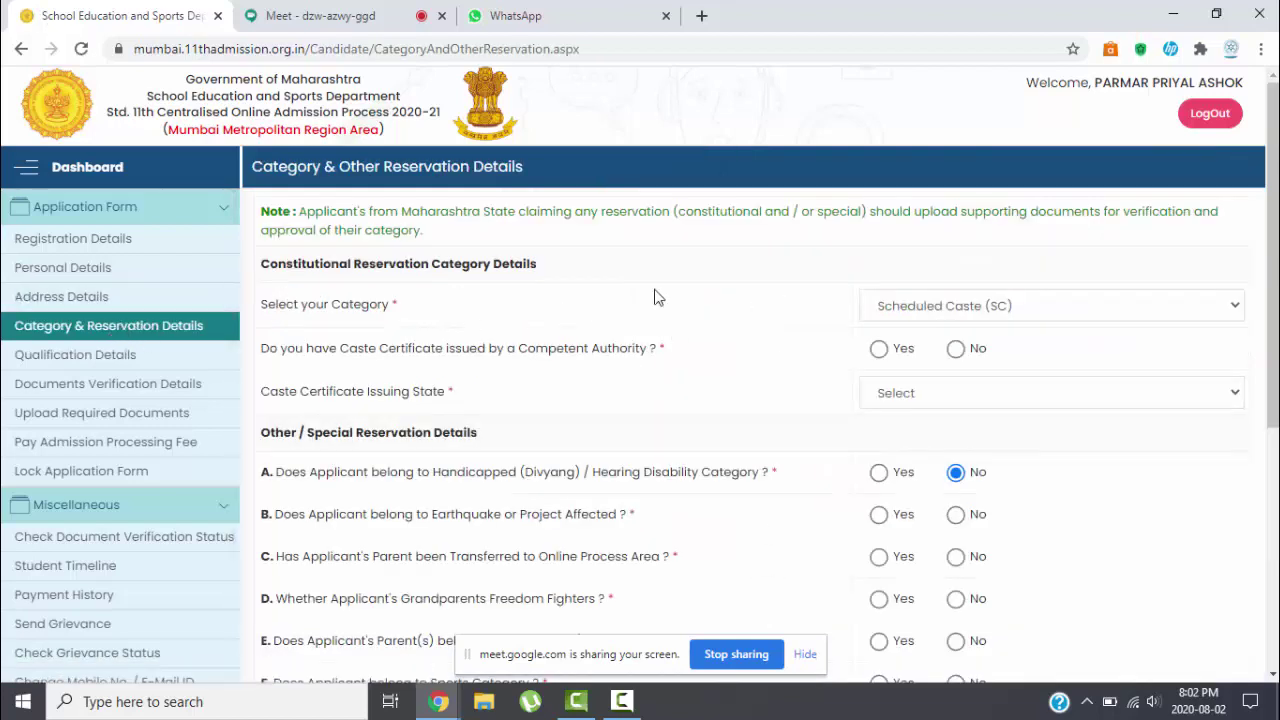
# Step: Select Scheduled Caste (SC) as the category and answer Yes to having a caste certificate from a competent authority
pyautogui.click(957, 305)
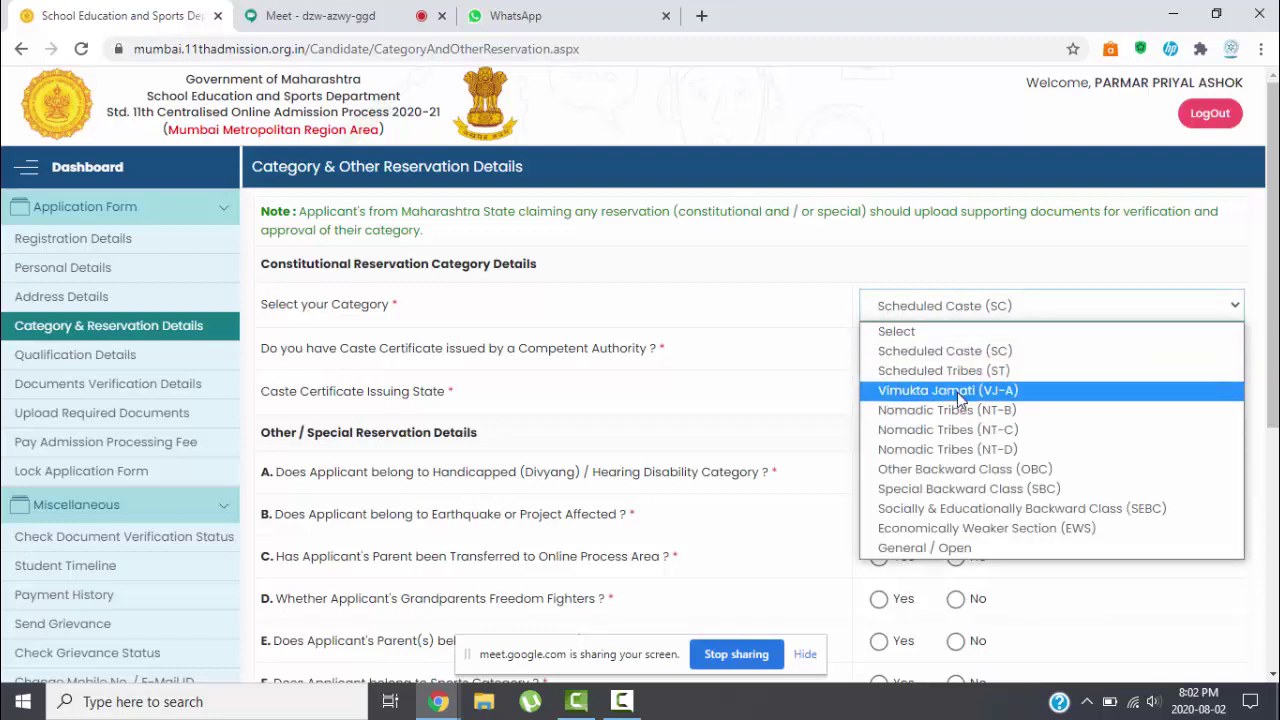
pyautogui.click(967, 352)
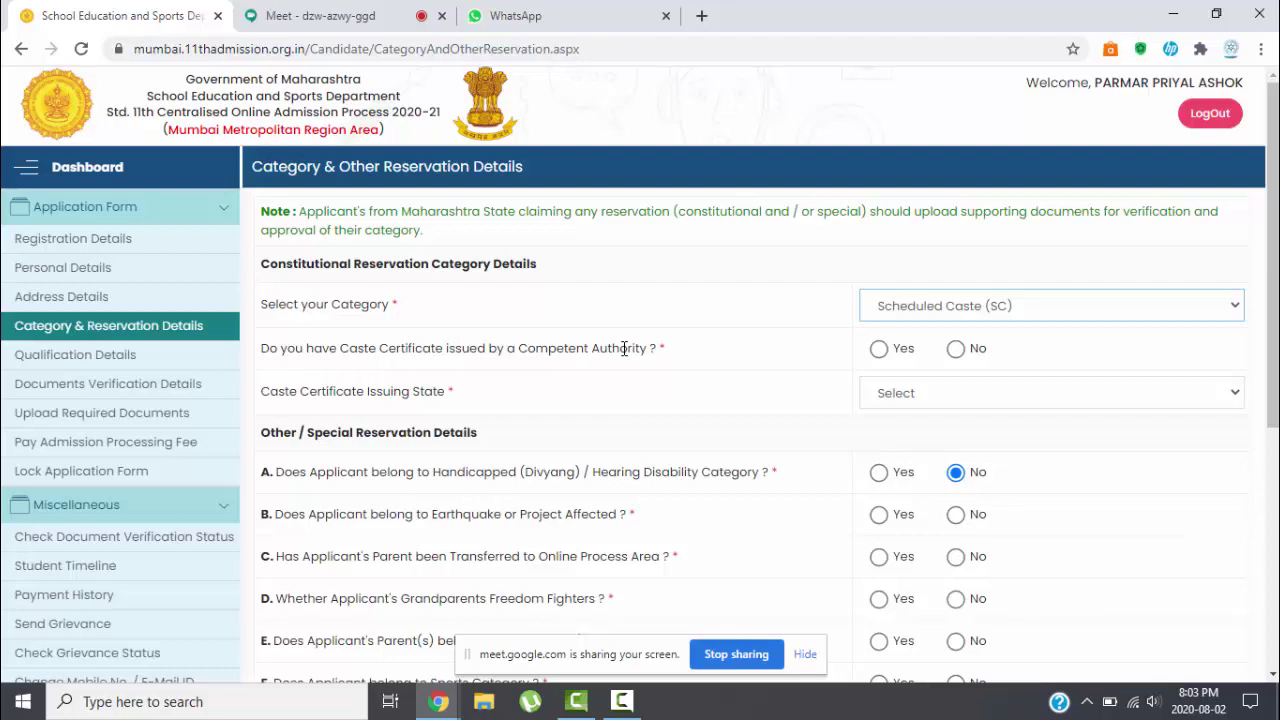
pyautogui.click(878, 349)
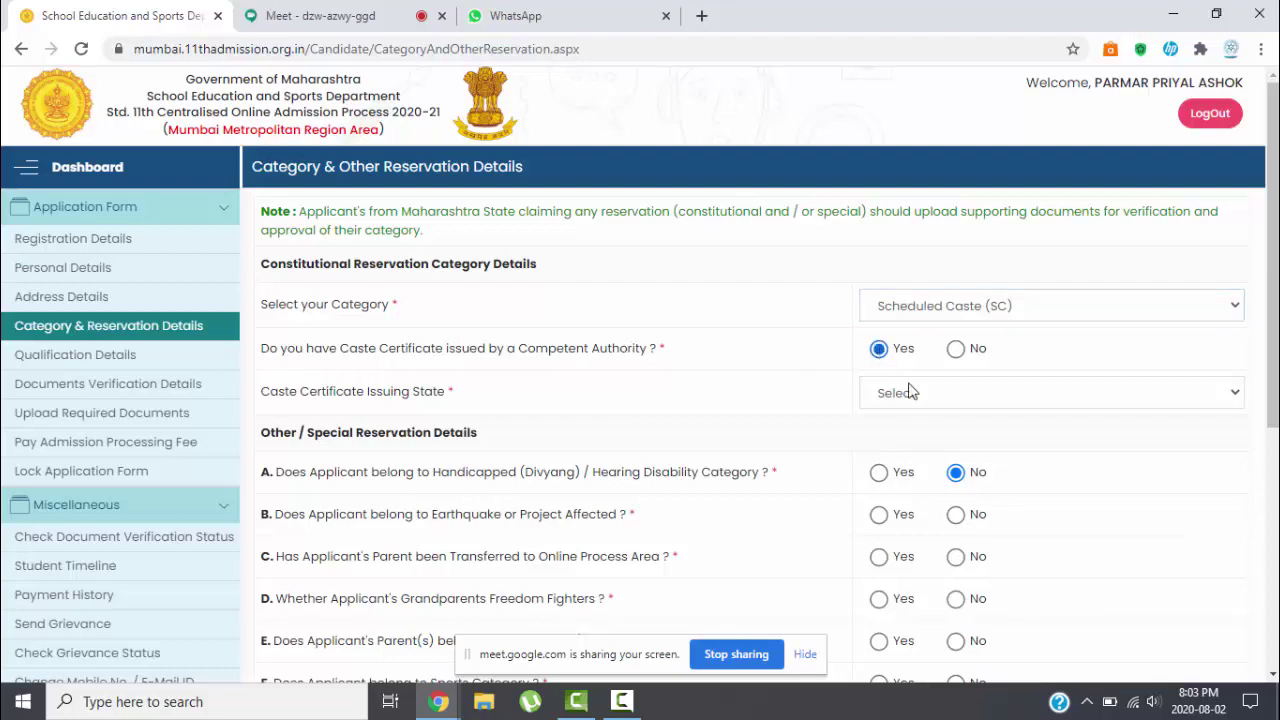
# Step: Set the caste certificate's issuing state to Maharashtra and its issuing district to Mumbai Suburban
pyautogui.click(912, 393)
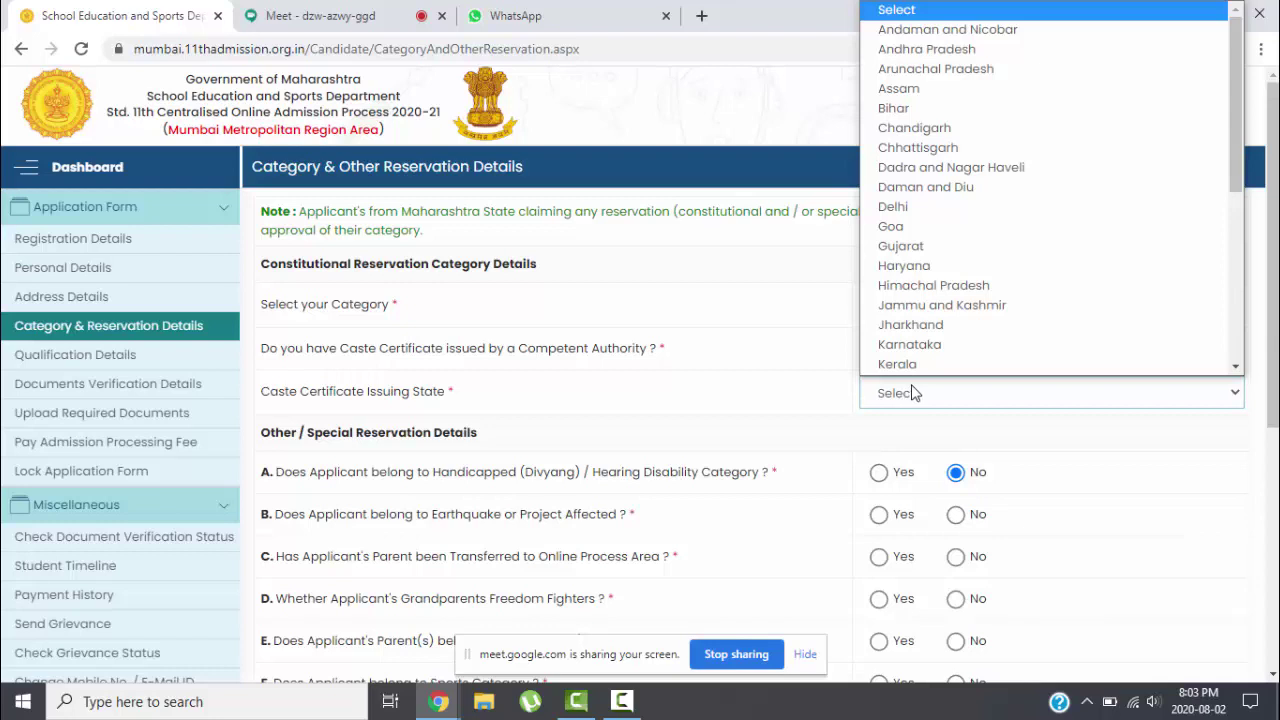
pyautogui.write('maha')
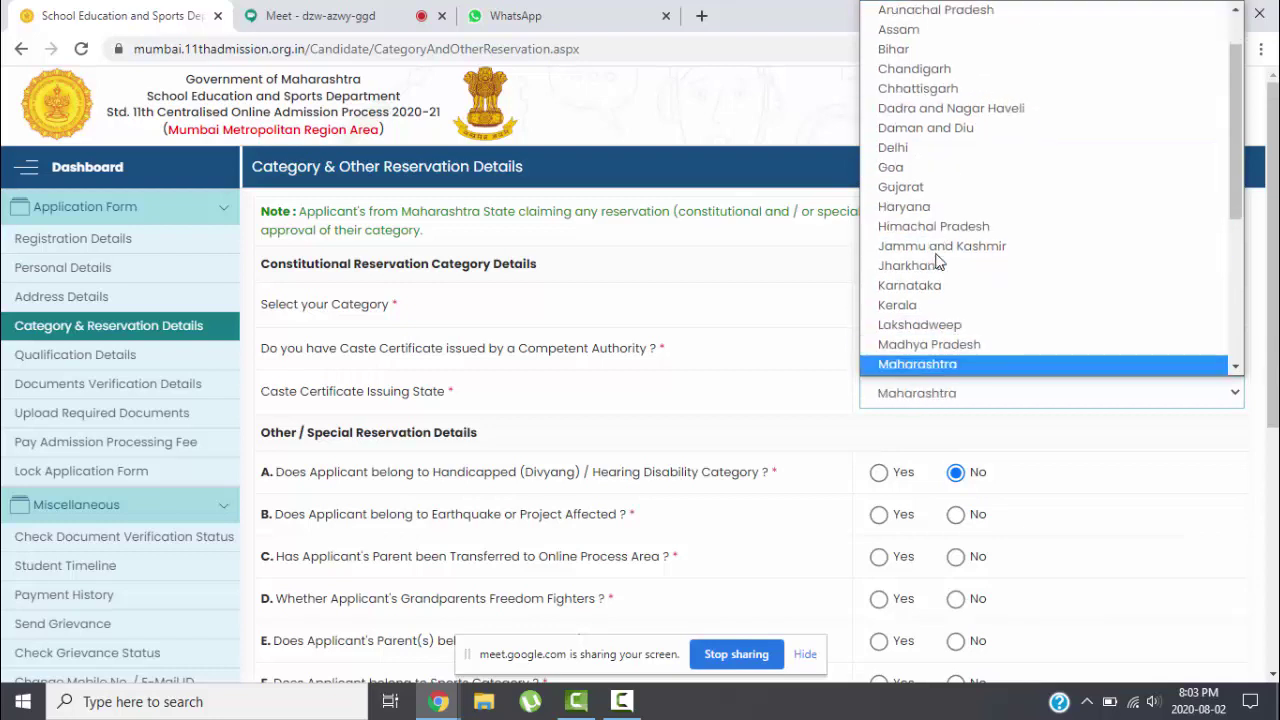
pyautogui.press('Return')
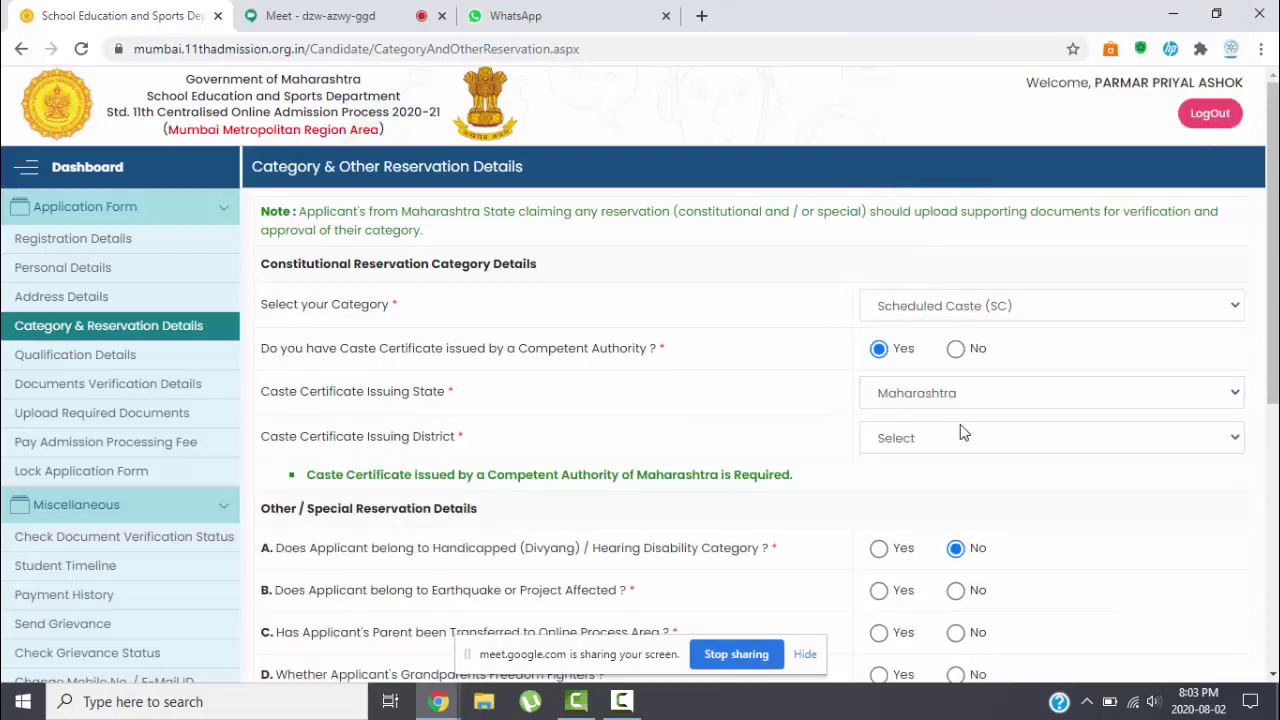
pyautogui.click(962, 441)
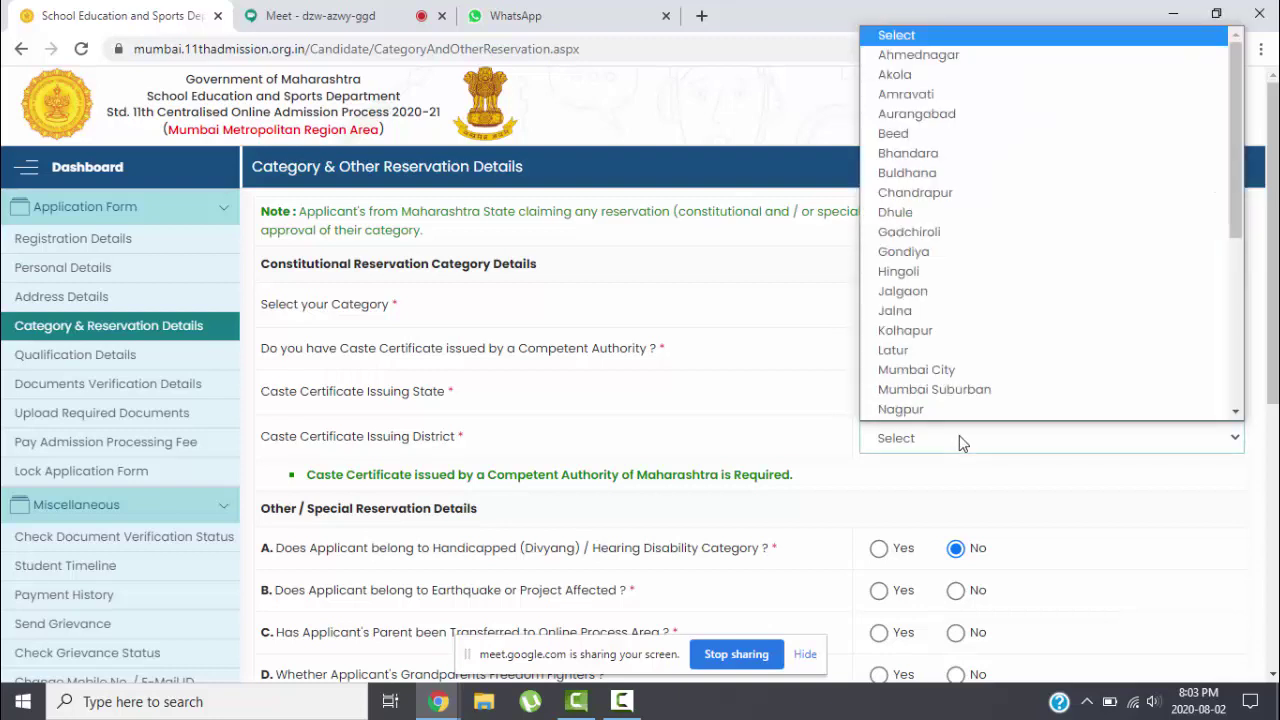
pyautogui.write('mumbai s')
pyautogui.press('Return')
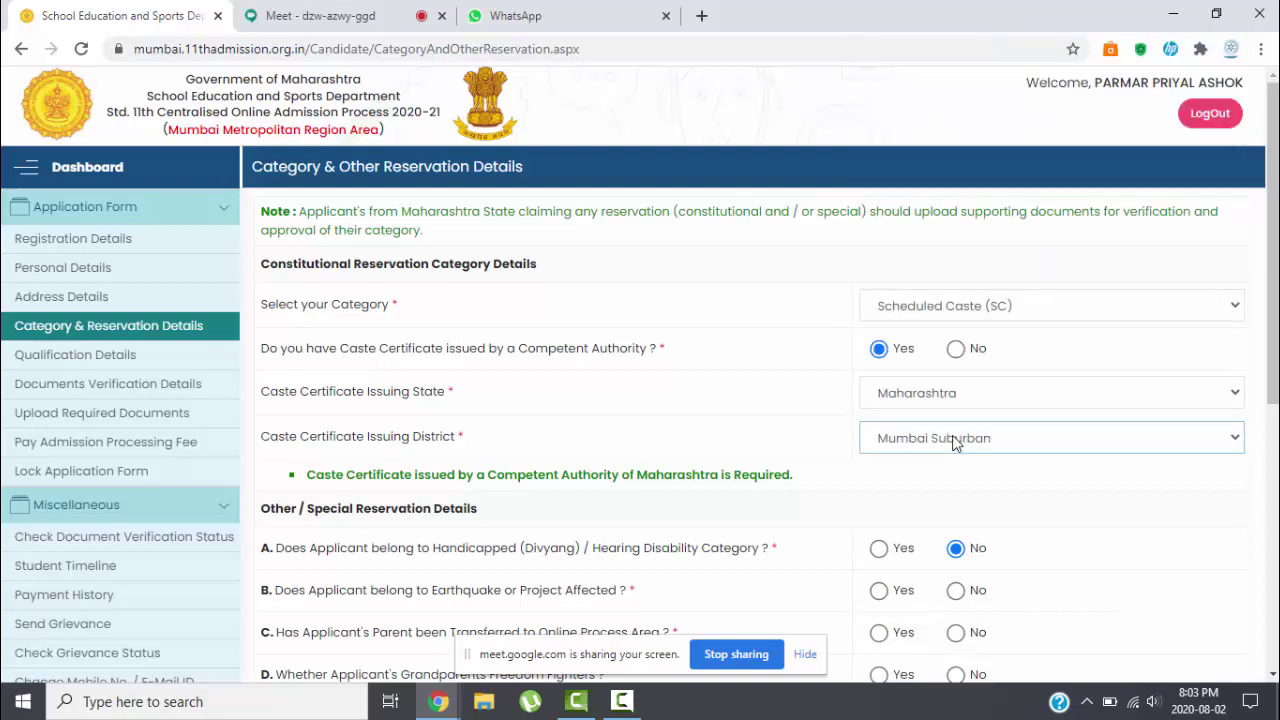
pyautogui.click(955, 441)
pyautogui.click(748, 432)
# Step: Answer No to special reservation questions B through G and to the pre-vocational courses question
pyautogui.scroll(-2, 746, 432)
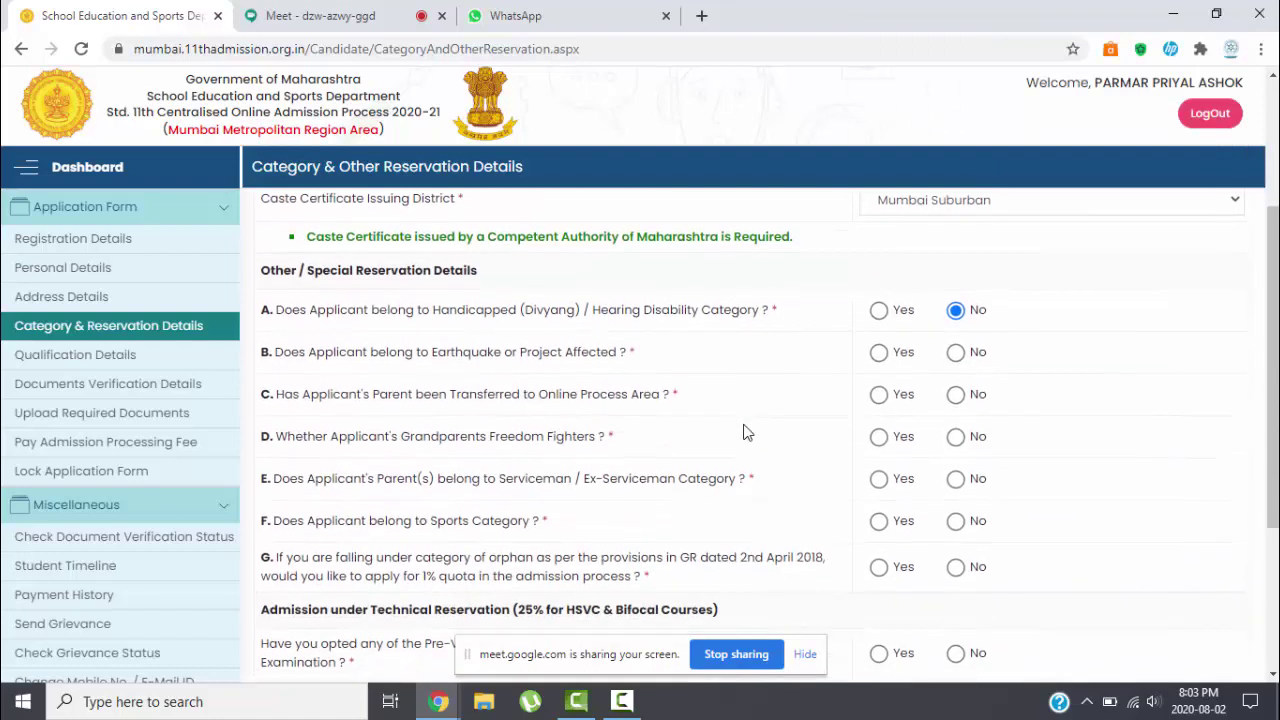
pyautogui.scroll(-1, 743, 432)
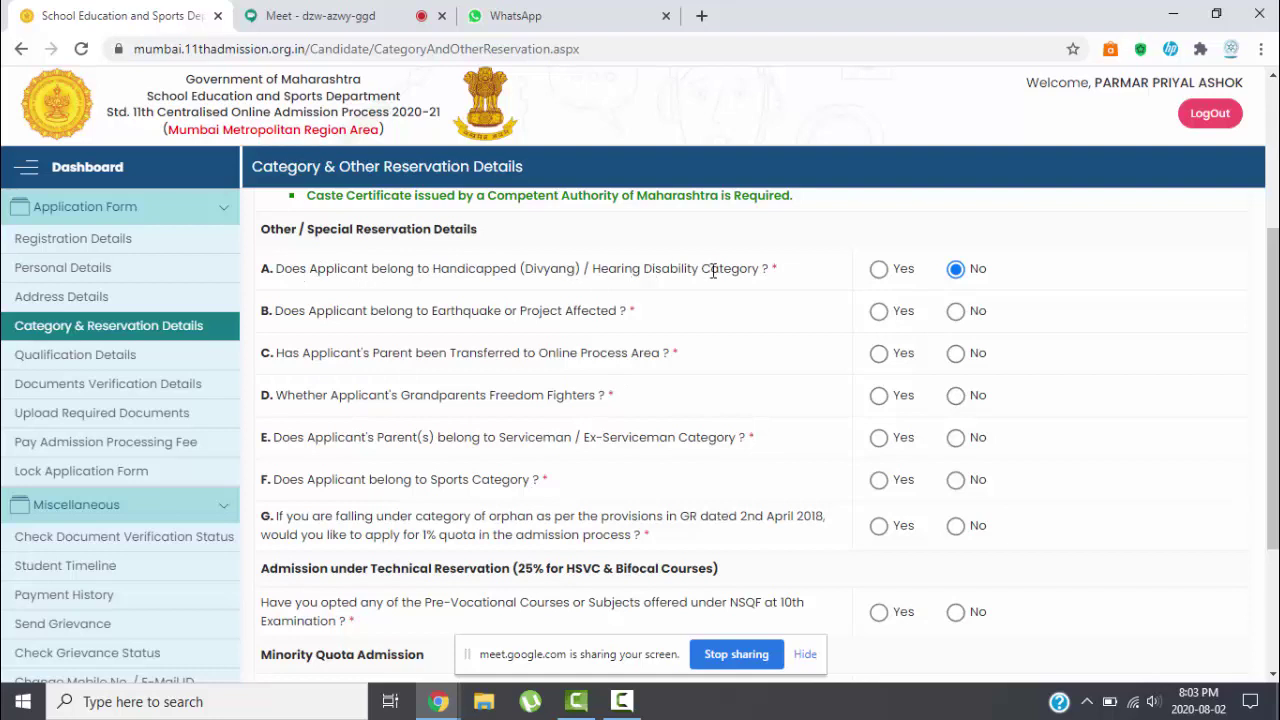
pyautogui.click(956, 312)
pyautogui.click(956, 355)
pyautogui.click(956, 397)
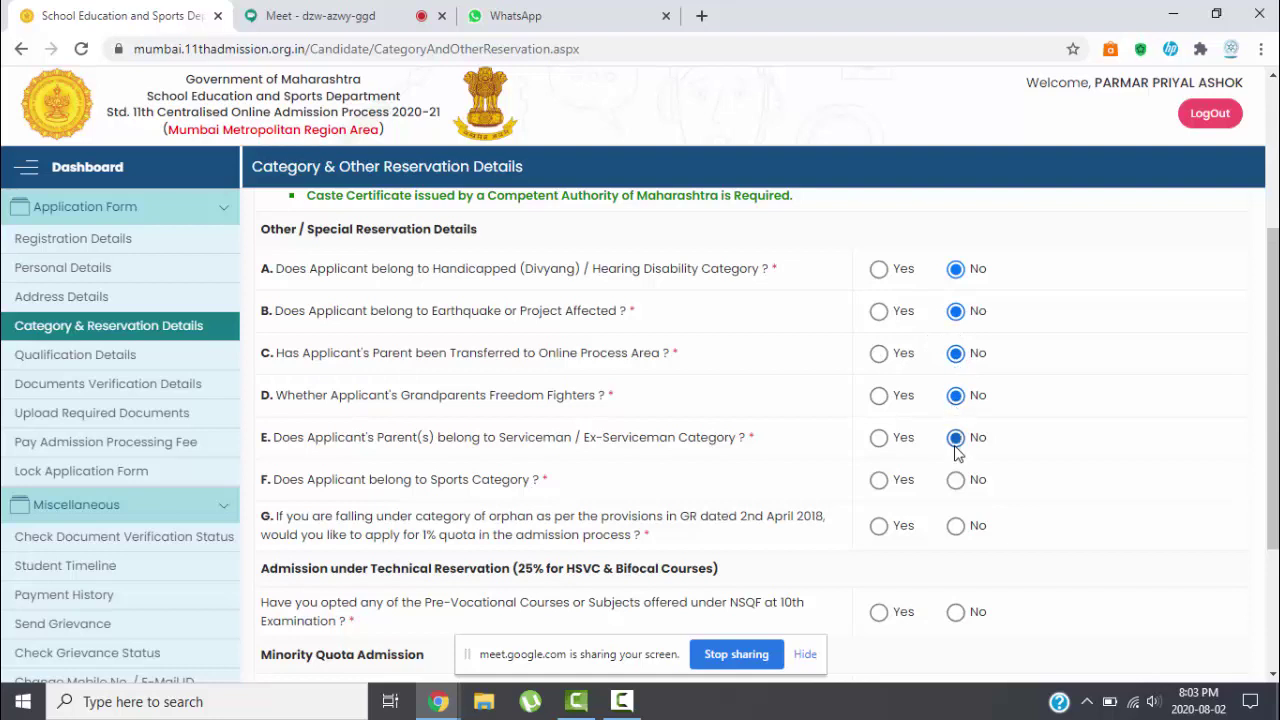
pyautogui.click(956, 481)
pyautogui.click(956, 527)
pyautogui.scroll(-2, 608, 483)
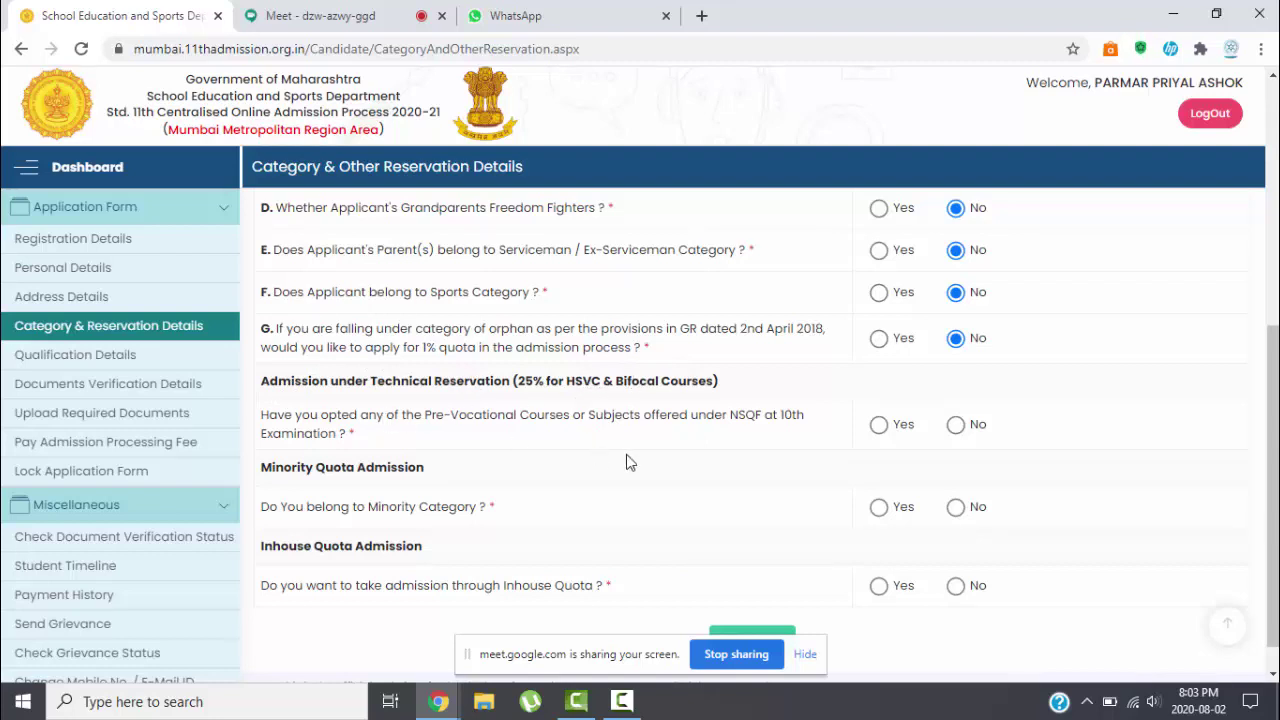
pyautogui.click(955, 425)
# Step: Answer Yes to belonging to a minority category and set the linguistic minority to Gujarati, leaving the religious minority unselected
pyautogui.scroll(-1, 680, 491)
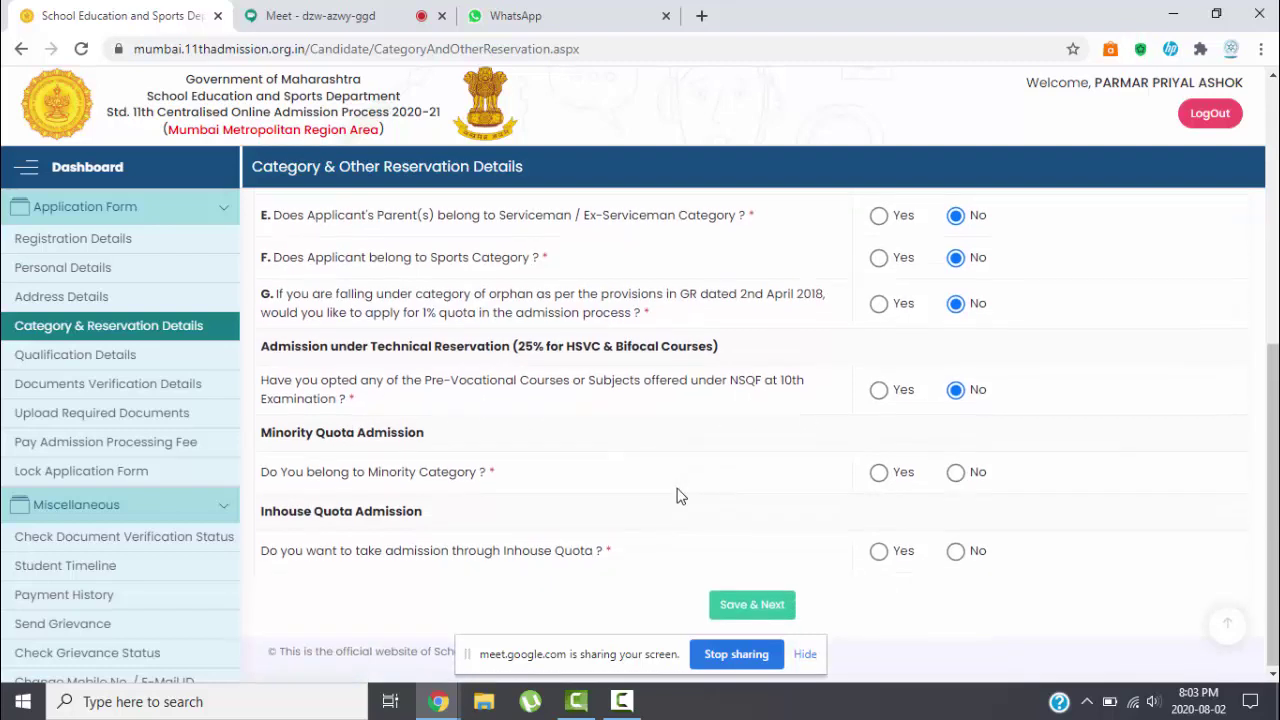
pyautogui.click(879, 472)
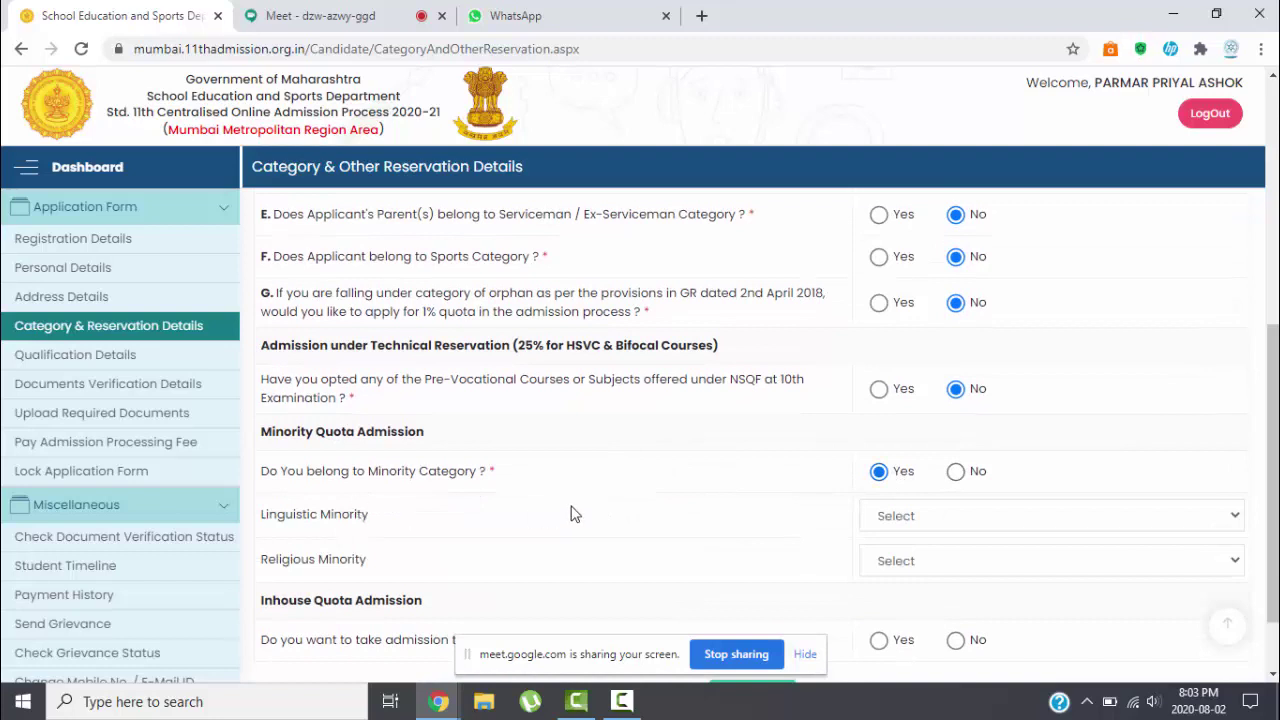
pyautogui.scroll(-1, 570, 513)
pyautogui.click(957, 432)
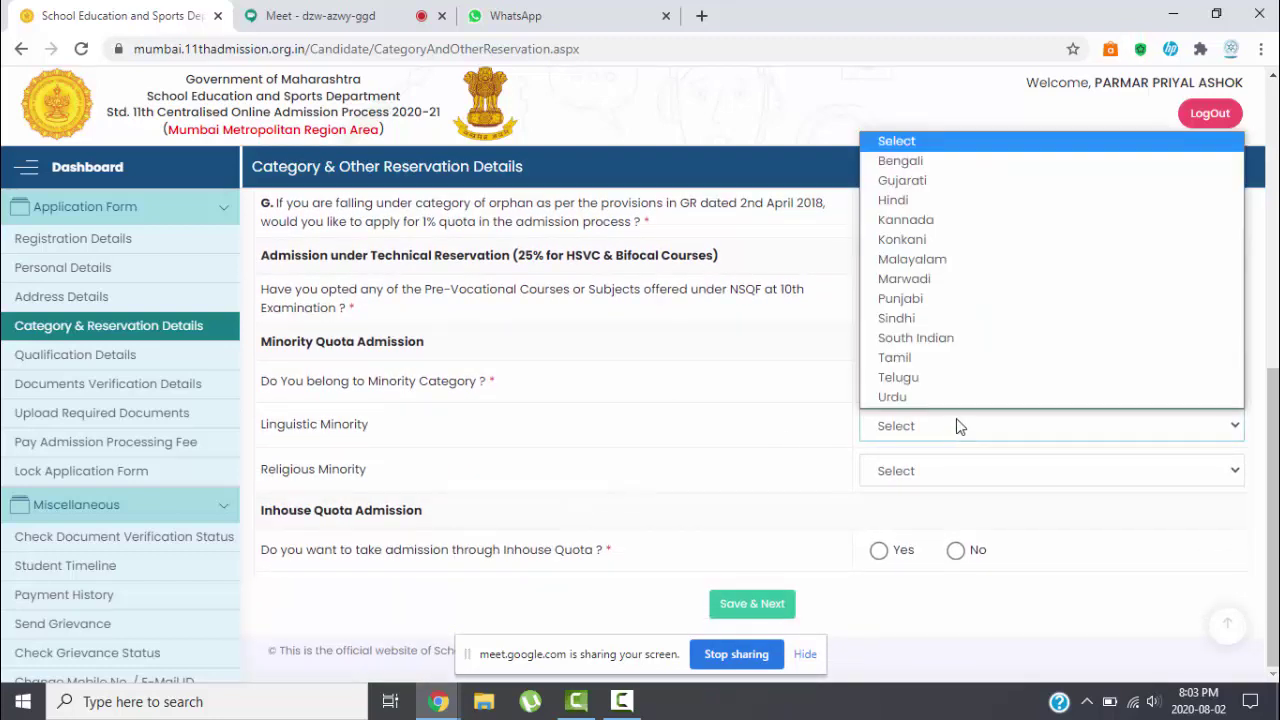
pyautogui.click(927, 183)
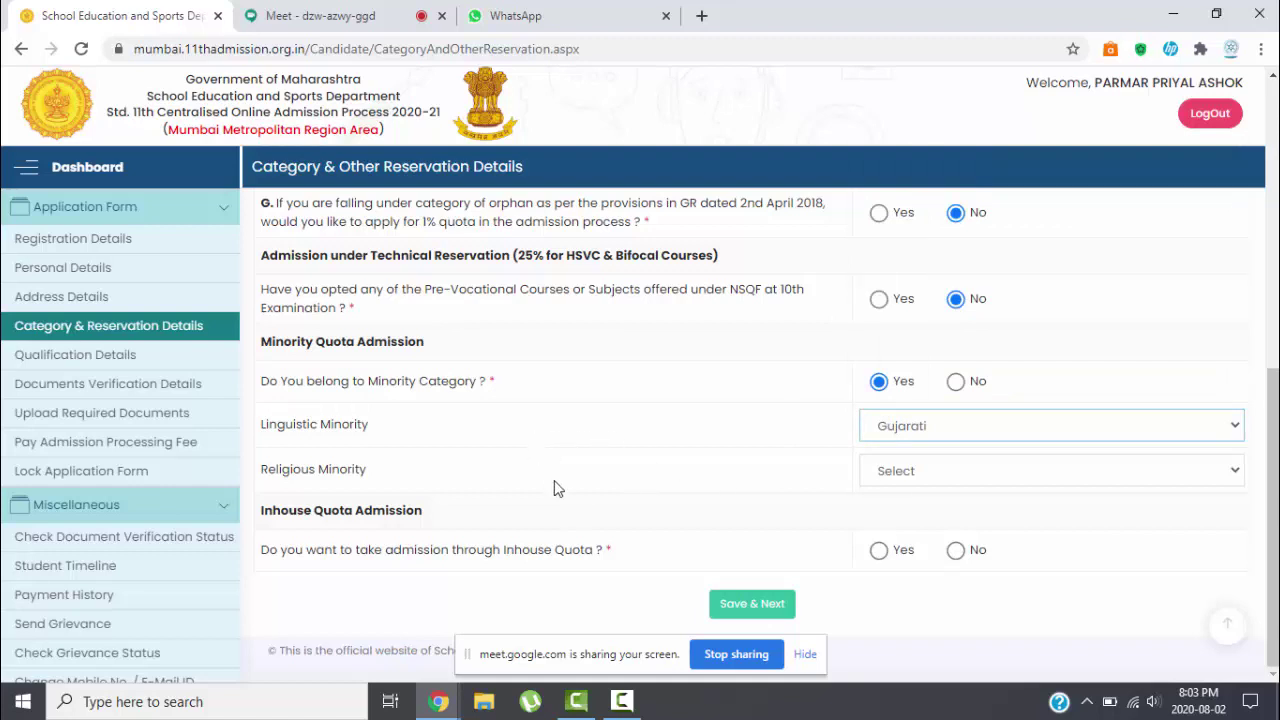
pyautogui.click(936, 478)
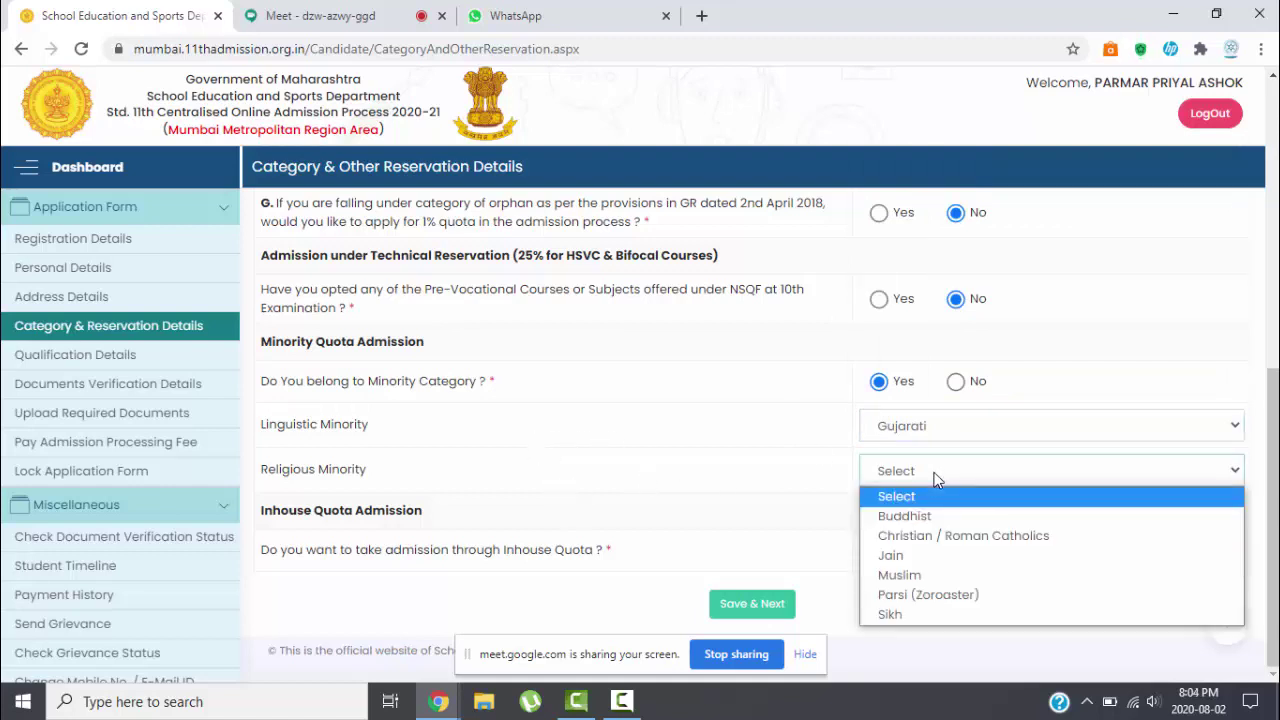
pyautogui.click(752, 474)
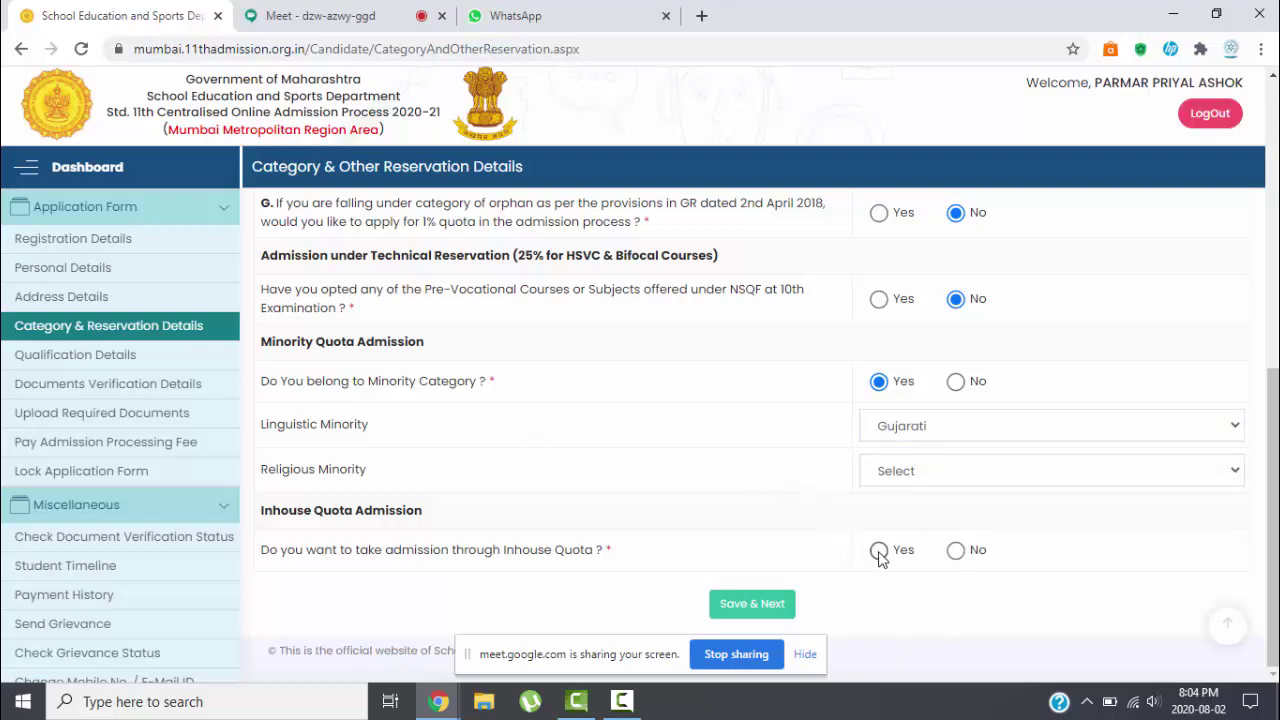
# Step: Answer No to admission through Inhouse Quota, review the answers, and save the Category & Other Reservation Details form
pyautogui.click(956, 551)
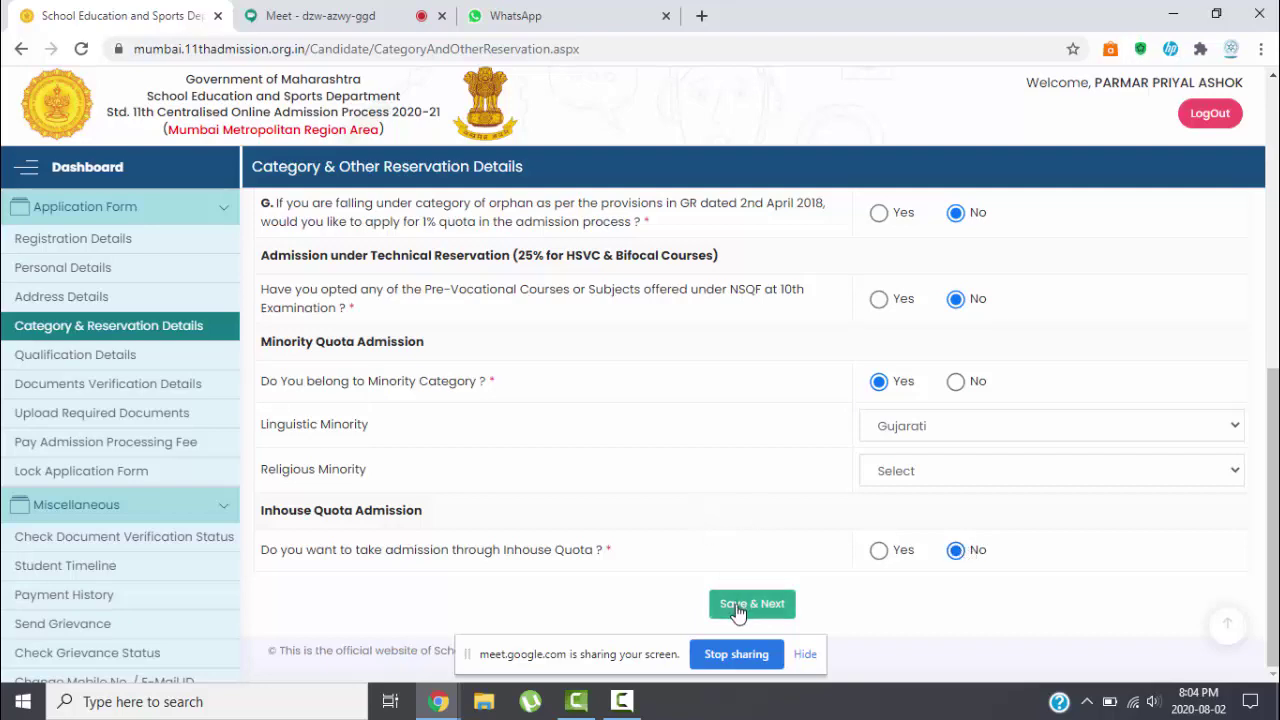
pyautogui.scroll(7, 768, 514)
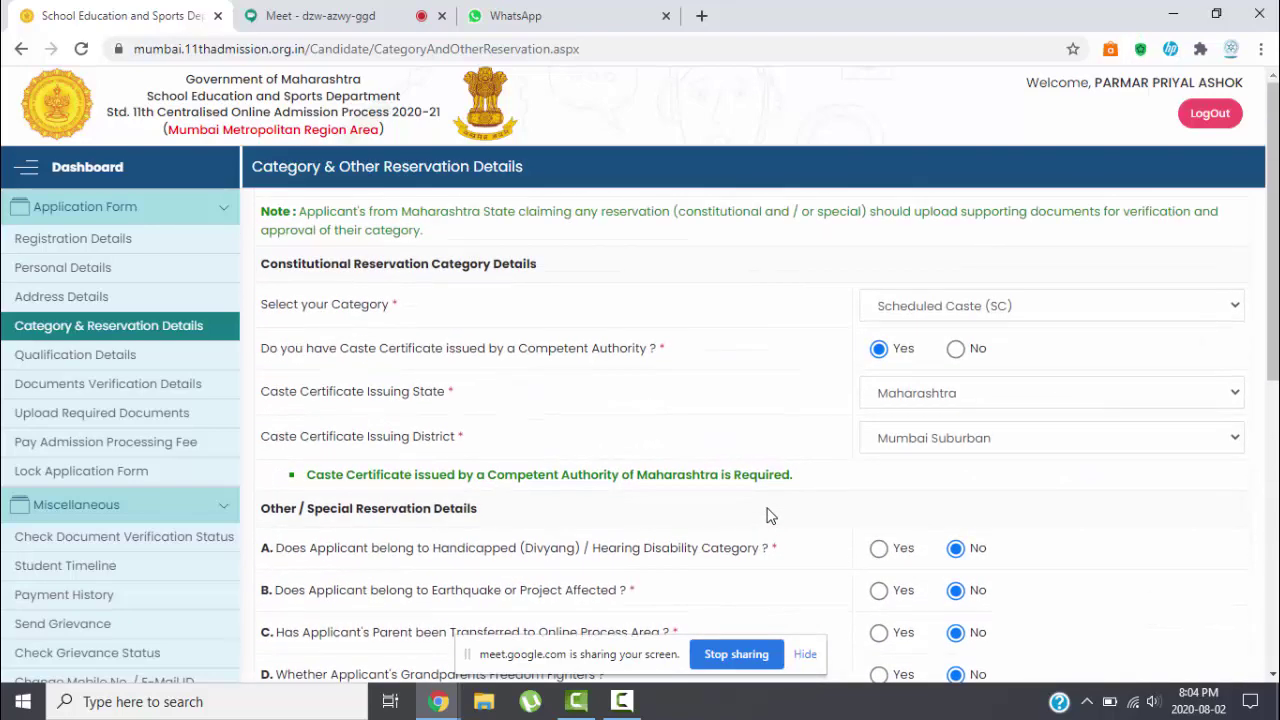
pyautogui.scroll(-7, 768, 514)
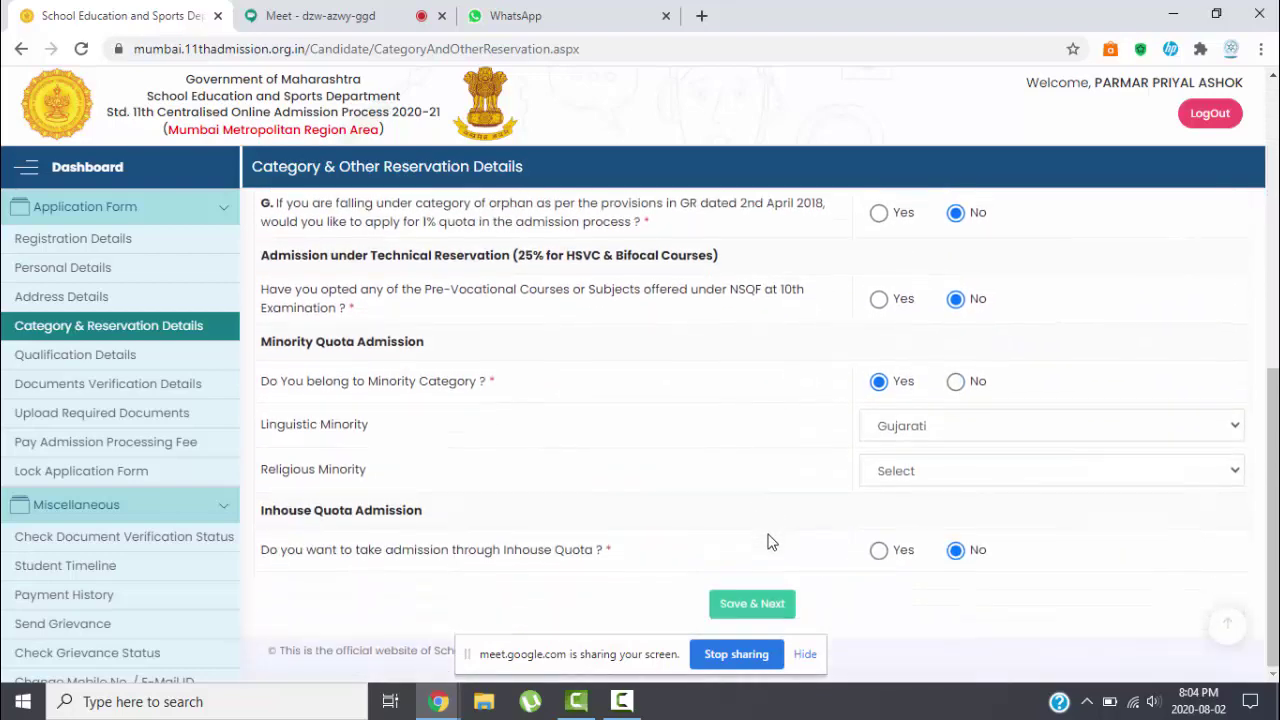
pyautogui.click(745, 603)
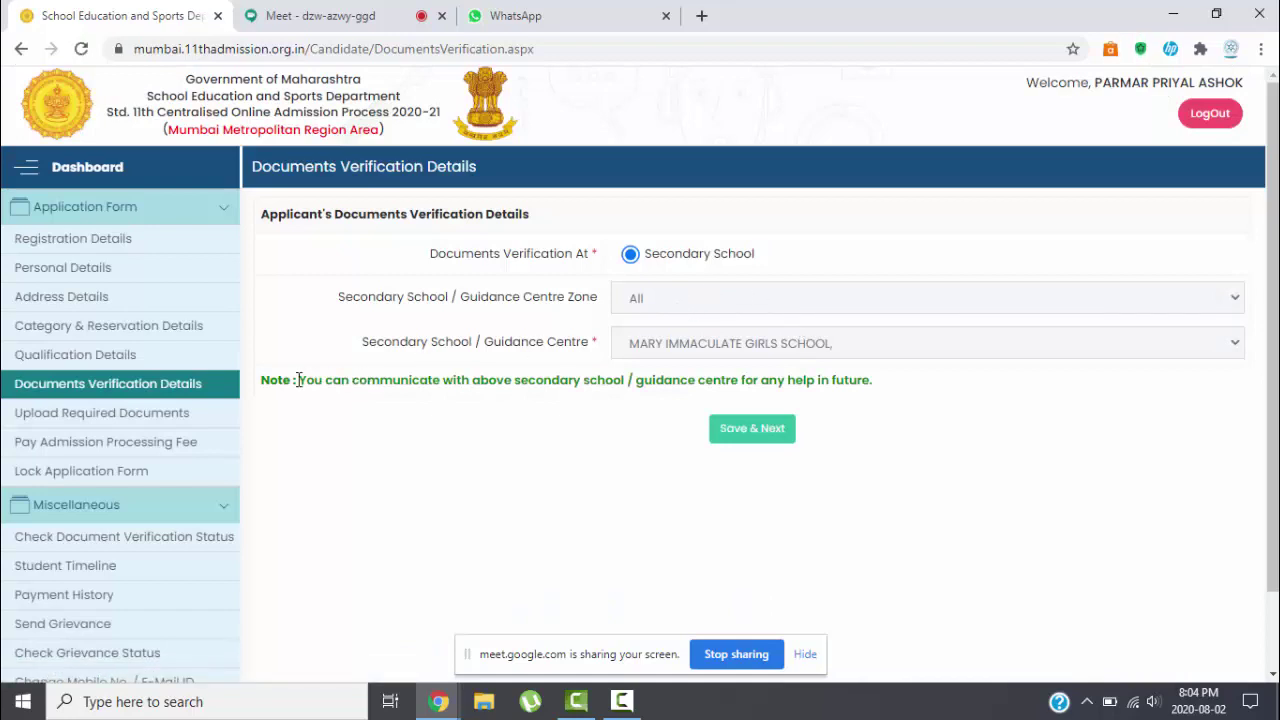
# Step: Read the note about contacting the secondary school or guidance centre and save the Documents Verification Details
pyautogui.moveTo(297, 380); pyautogui.dragTo(897, 386)
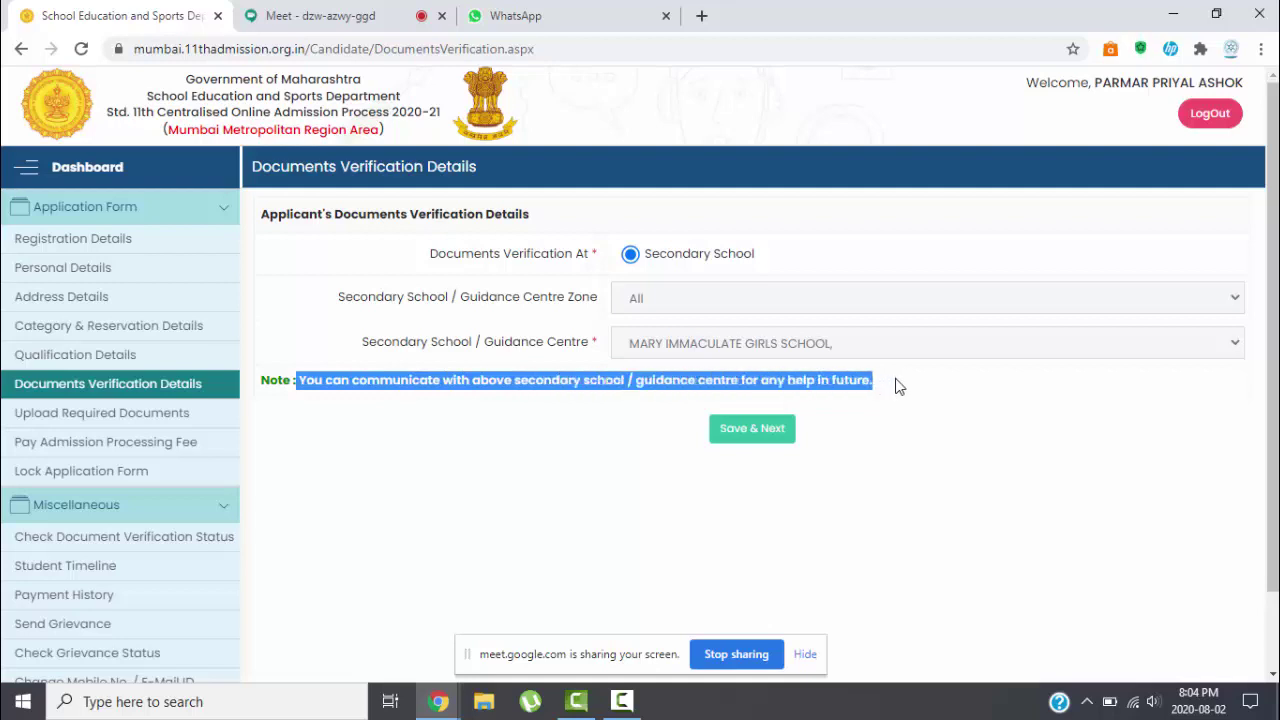
pyautogui.click(895, 384)
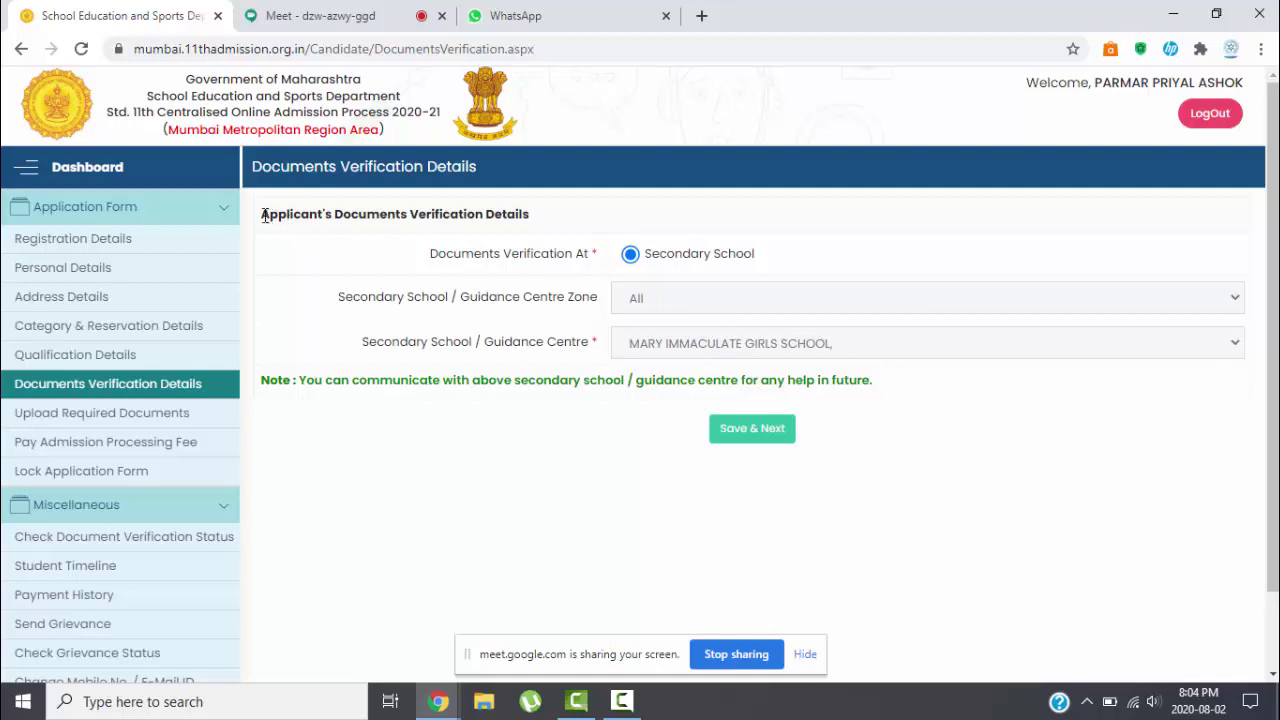
pyautogui.moveTo(264, 216); pyautogui.dragTo(505, 212)
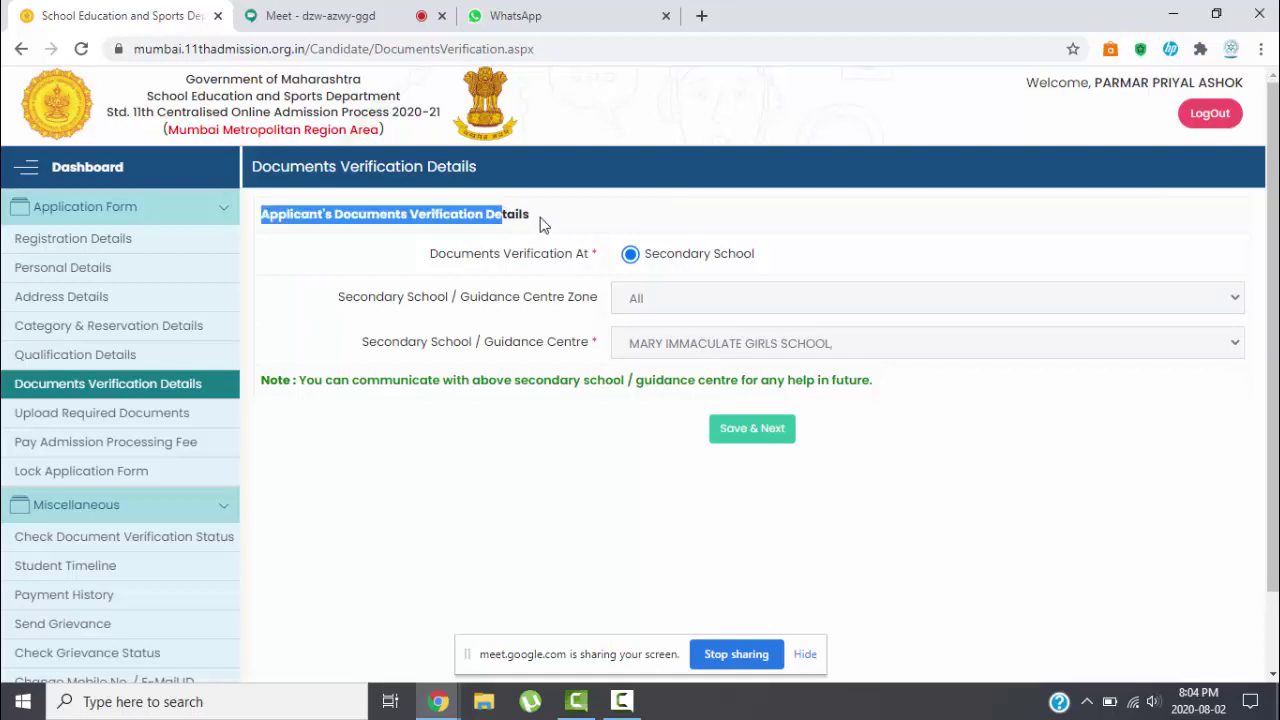
pyautogui.click(540, 224)
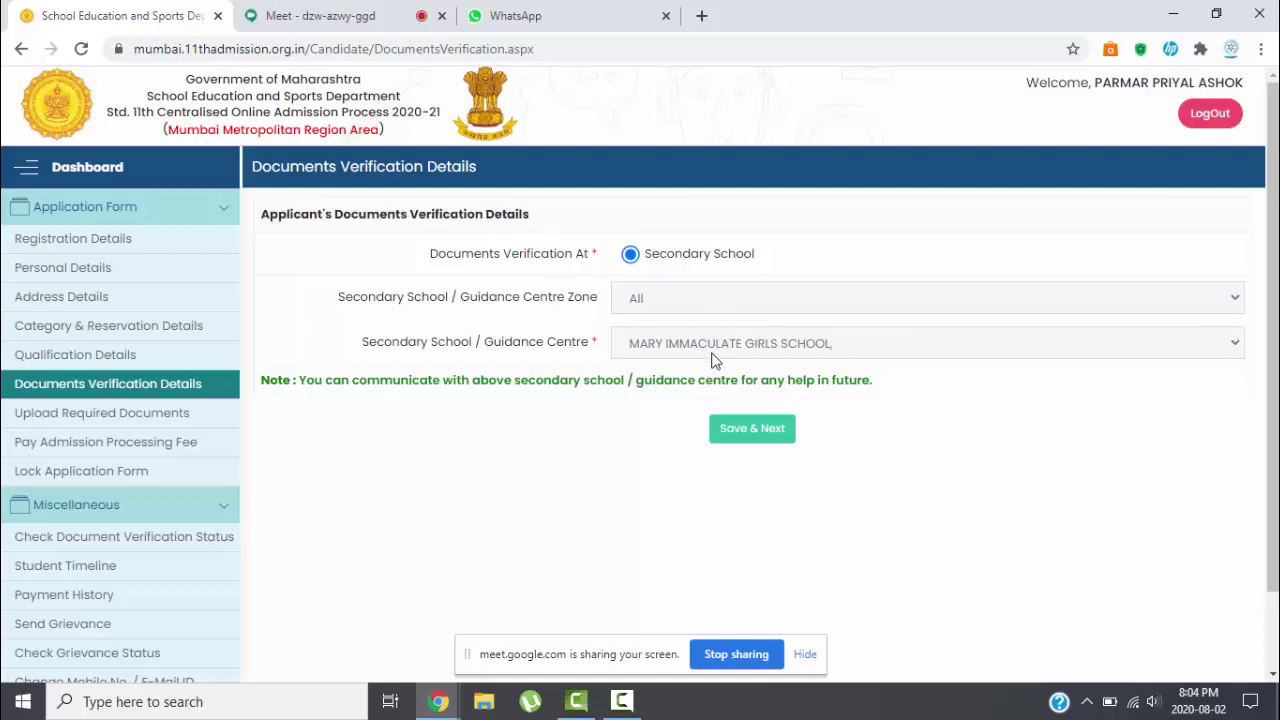
pyautogui.click(743, 432)
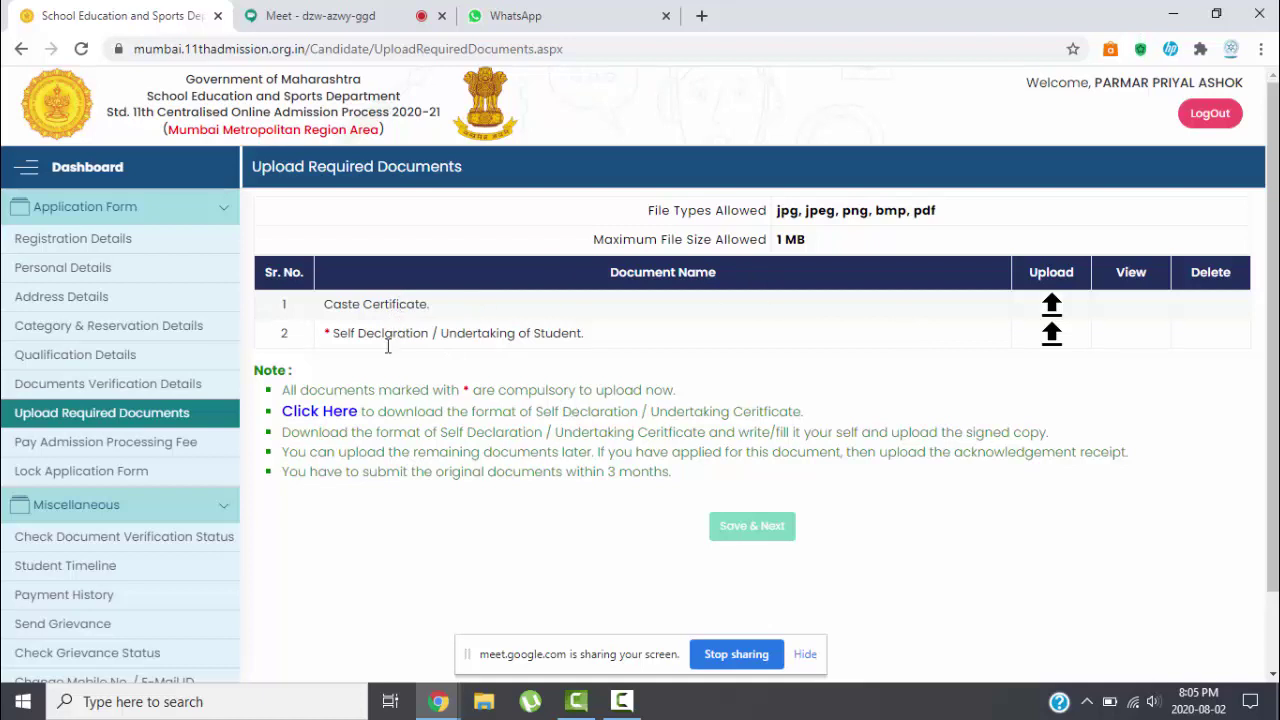
# Step: Check the list of required documents and open the format of the Self Declaration / Undertaking Certificate
pyautogui.click(318, 414)
pyautogui.doubleClick(340, 304)
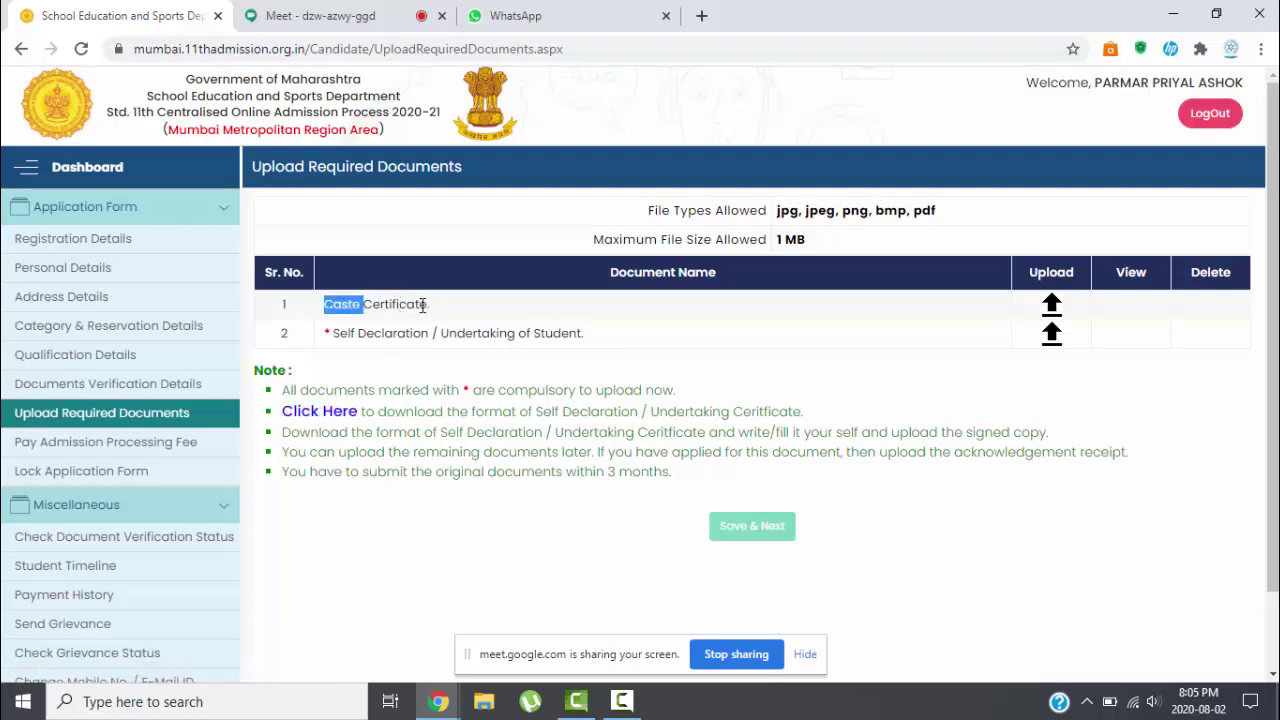
pyautogui.doubleClick(420, 304)
pyautogui.click(420, 304)
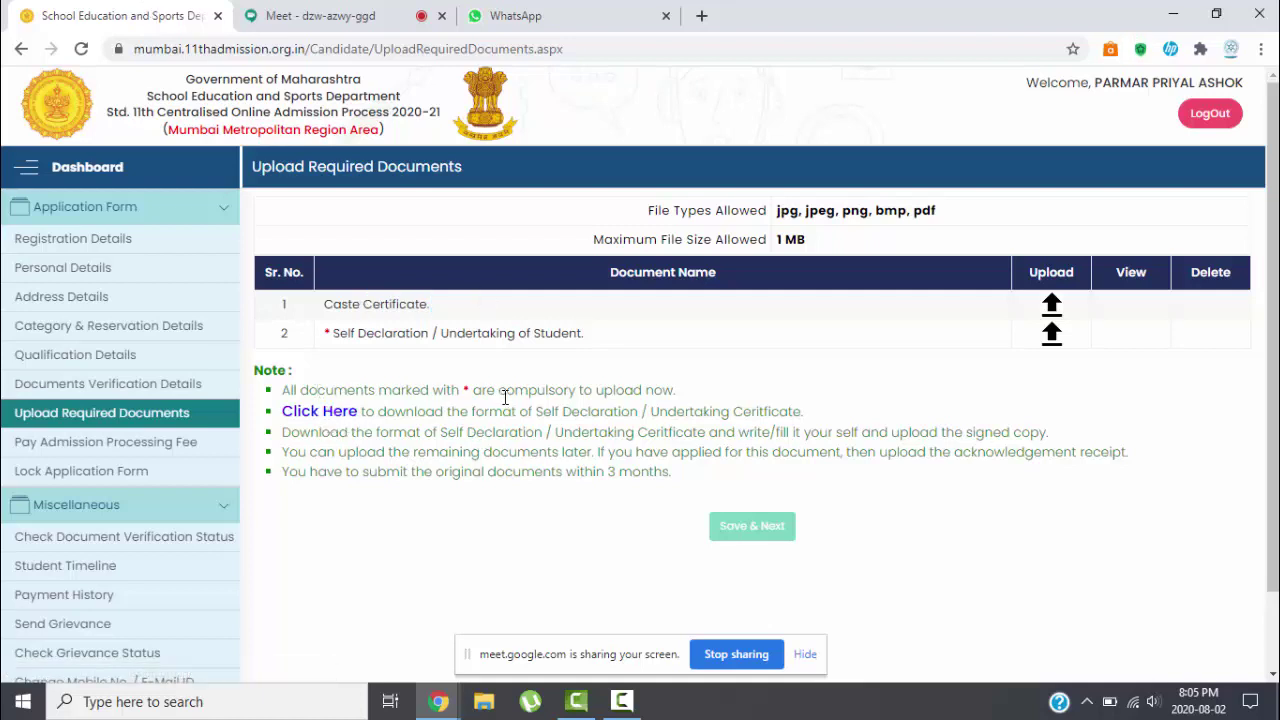
pyautogui.click(315, 420)
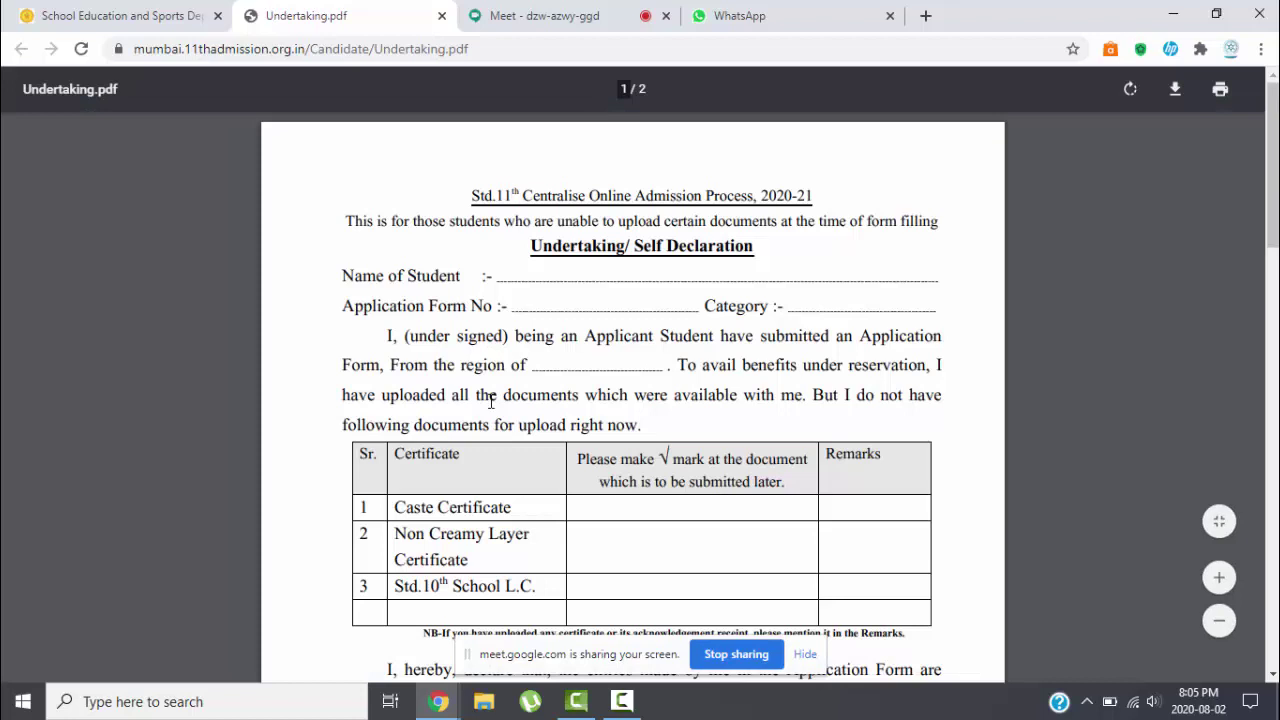
# Step: Look through the undertaking form and save it as Undertaking.pdf in the Downloads folder
pyautogui.scroll(-3, 490, 401)
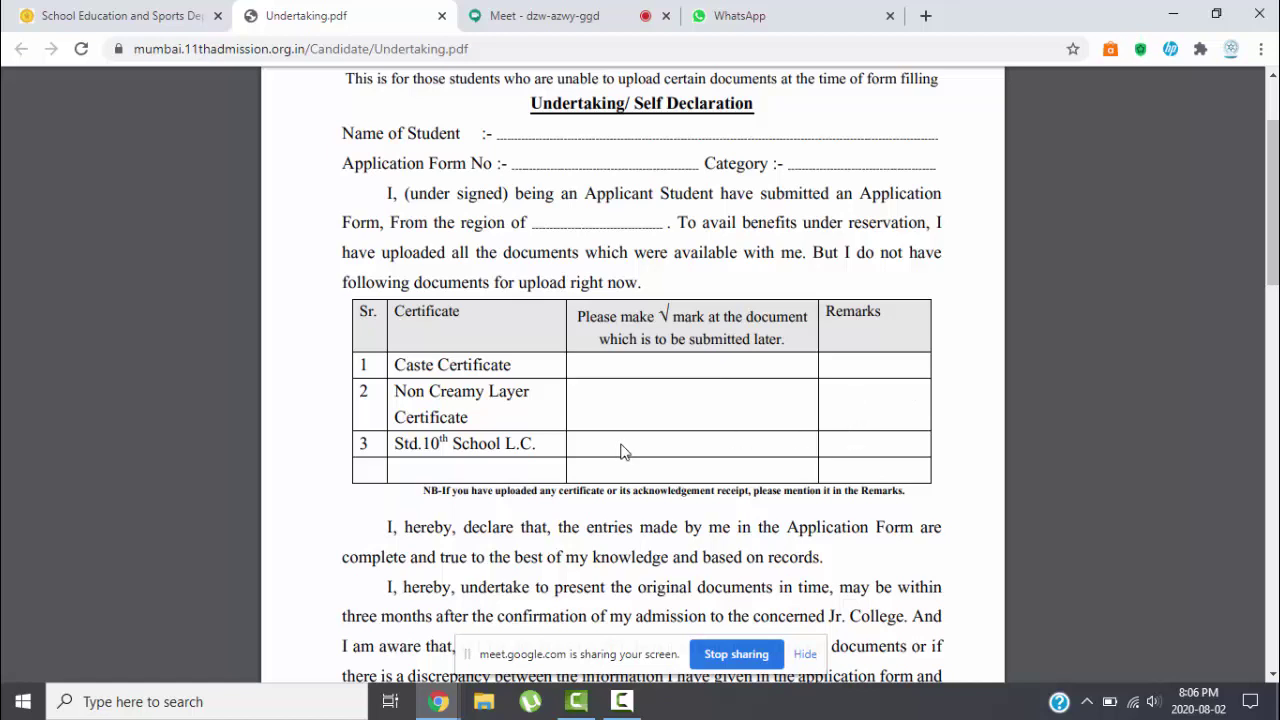
pyautogui.scroll(-4, 620, 452)
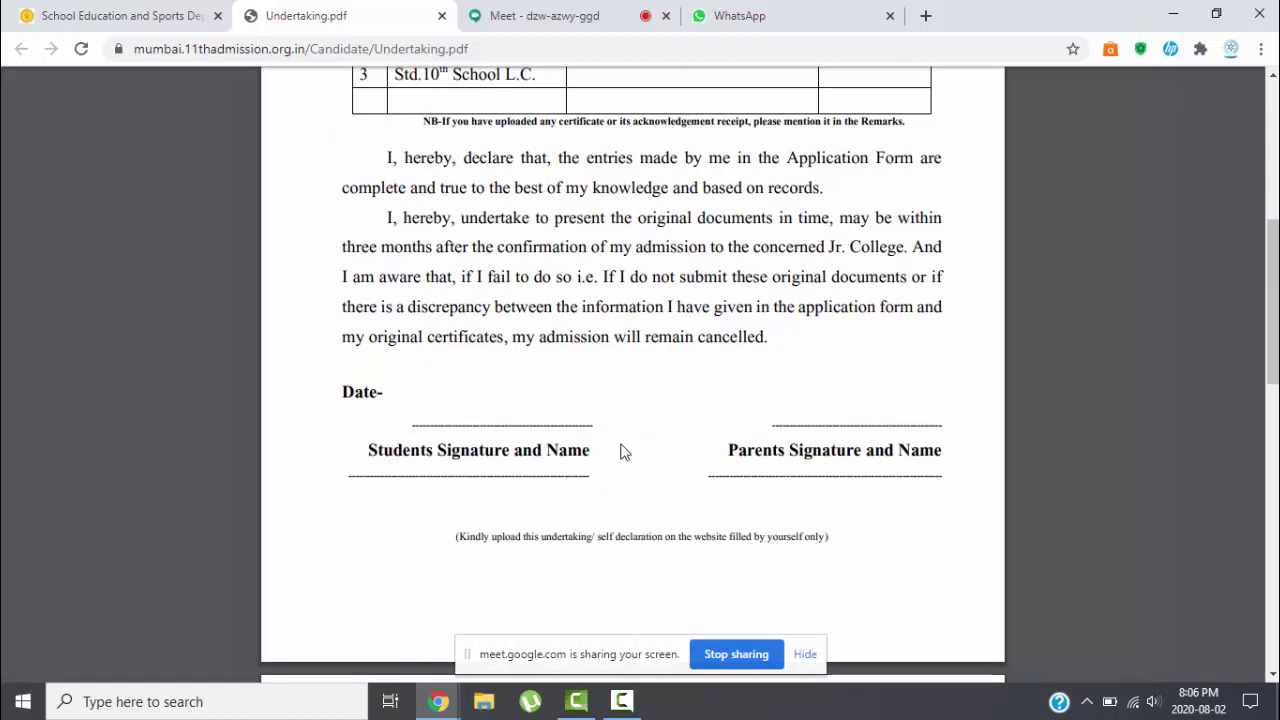
pyautogui.scroll(-3, 620, 452)
pyautogui.scroll(4, 620, 452)
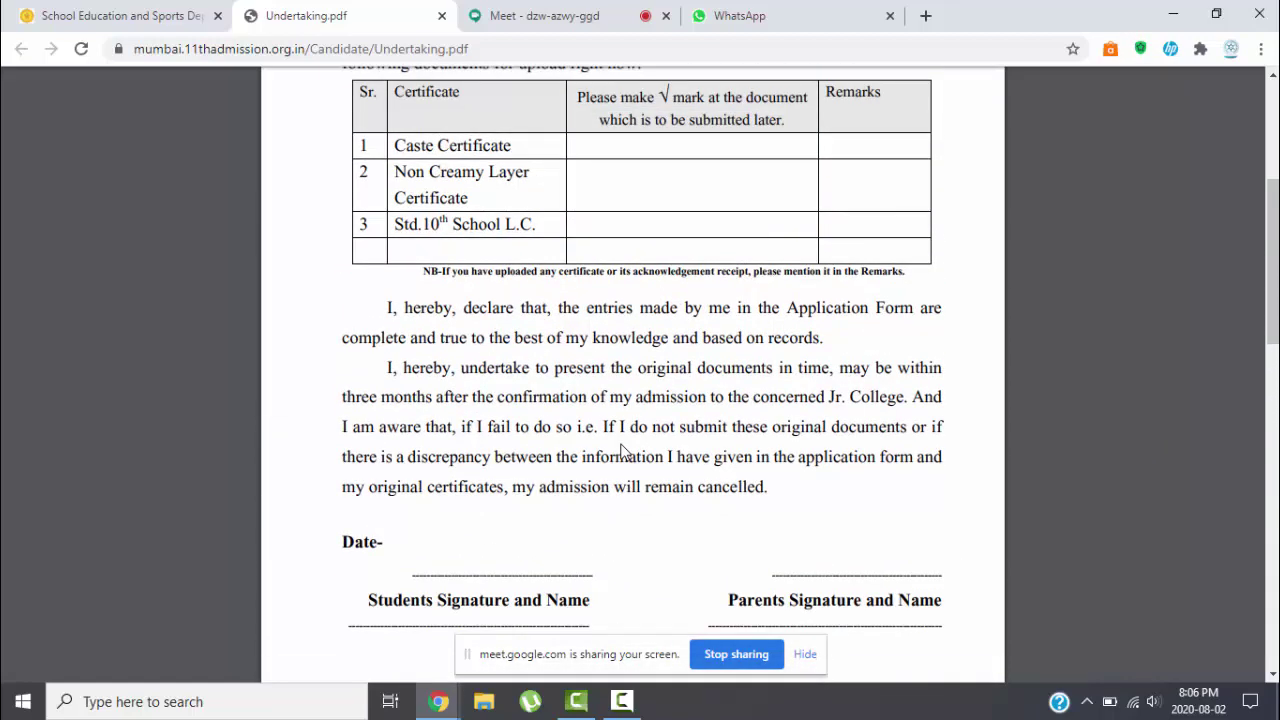
pyautogui.scroll(3, 620, 452)
pyautogui.scroll(1, 620, 452)
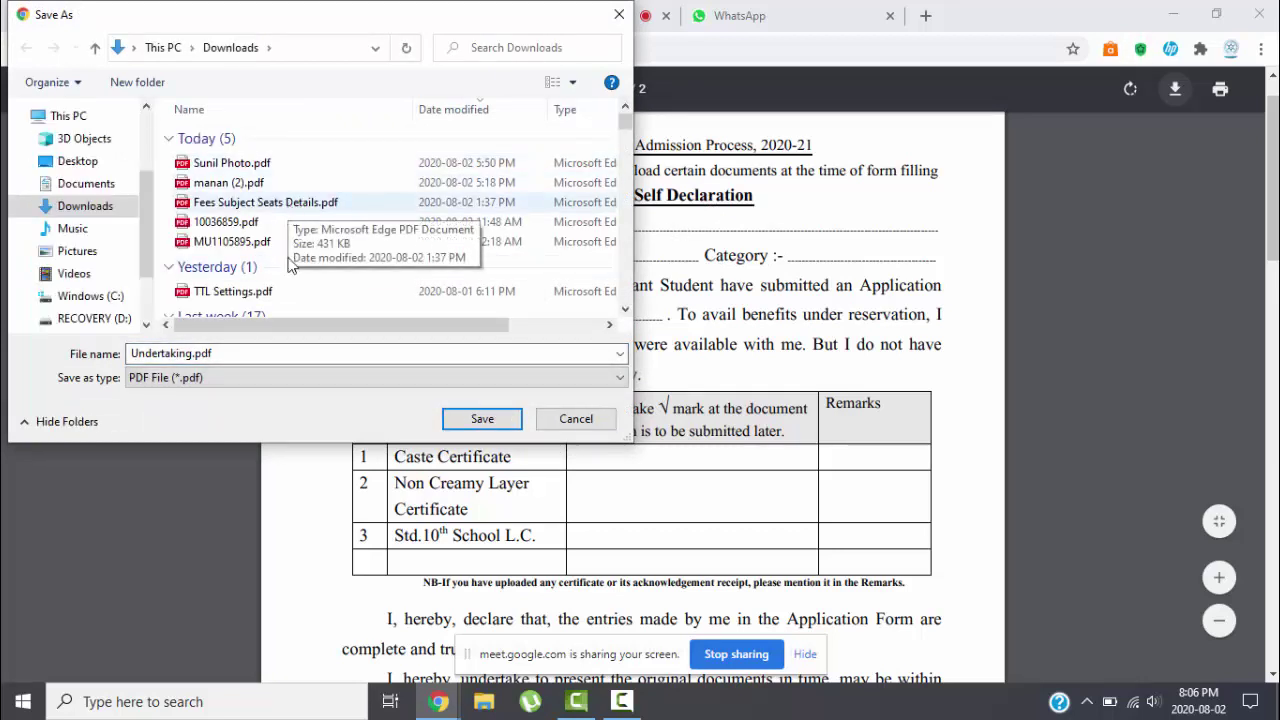
pyautogui.click(482, 418)
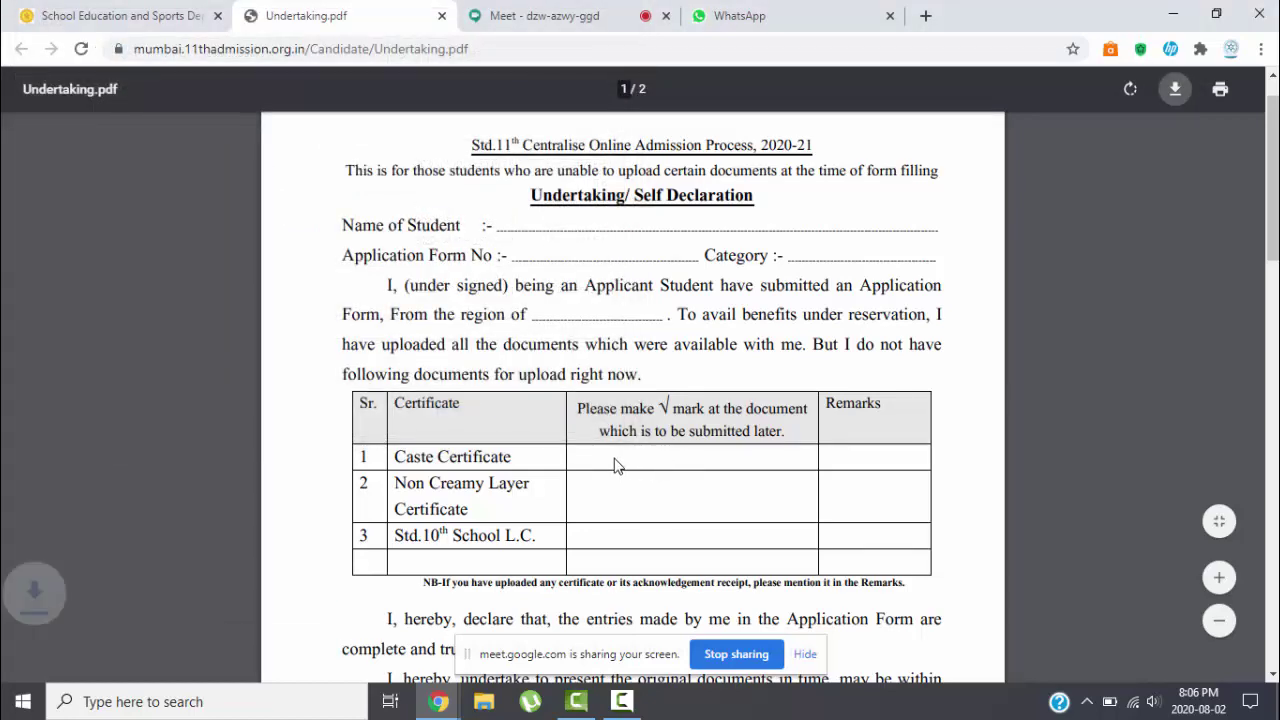
# Step: Read through the English and Marathi pages of the undertaking, including the certificate table, declarations and signature fields
pyautogui.scroll(-2, 617, 465)
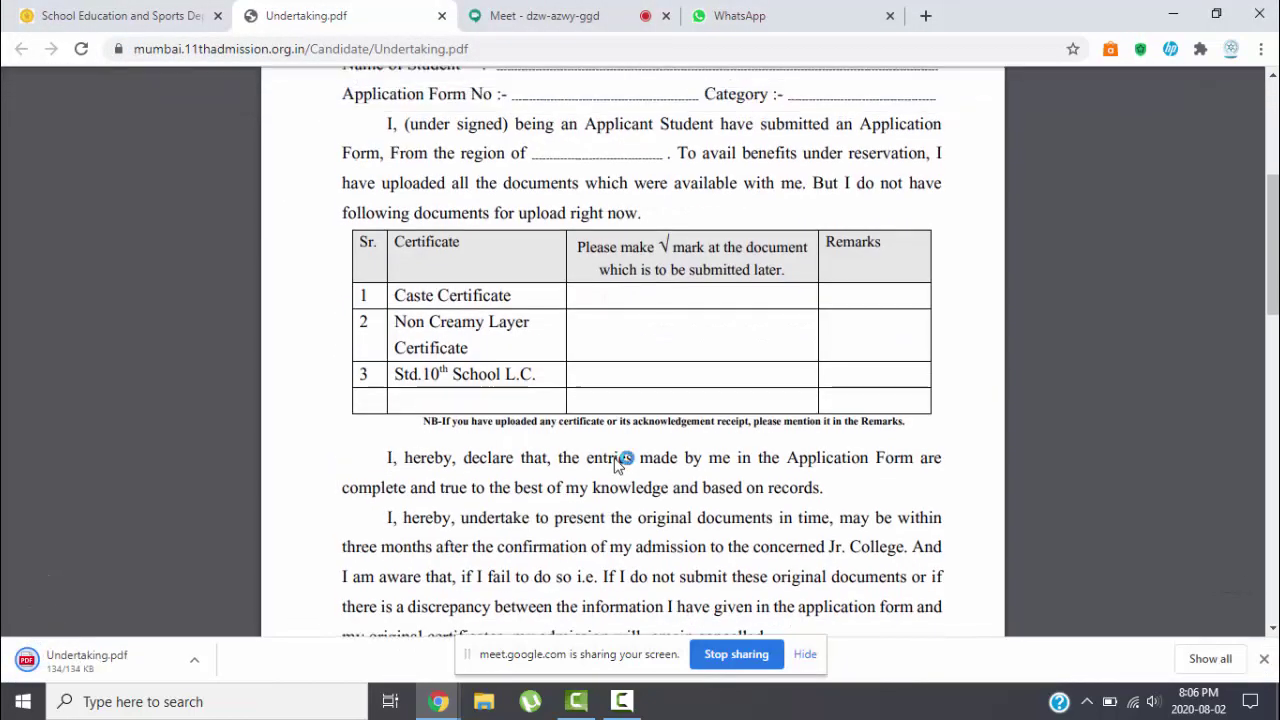
pyautogui.scroll(-2, 617, 462)
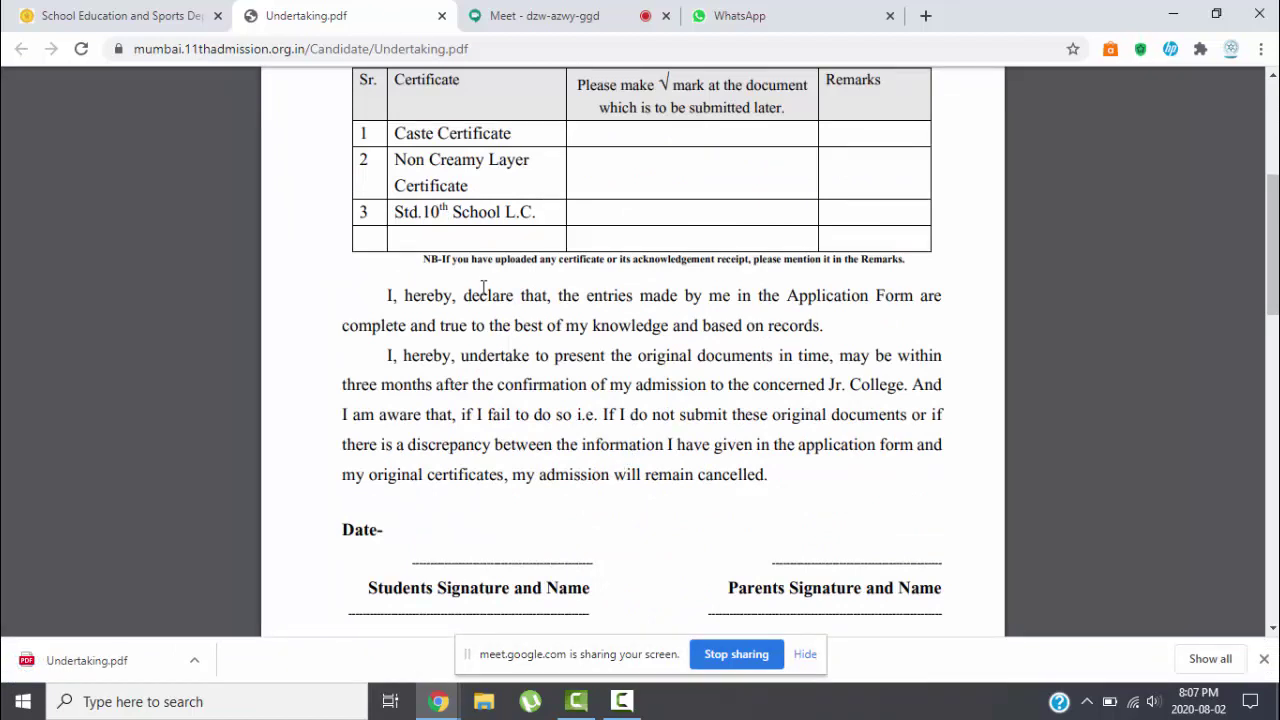
pyautogui.scroll(4, 694, 310)
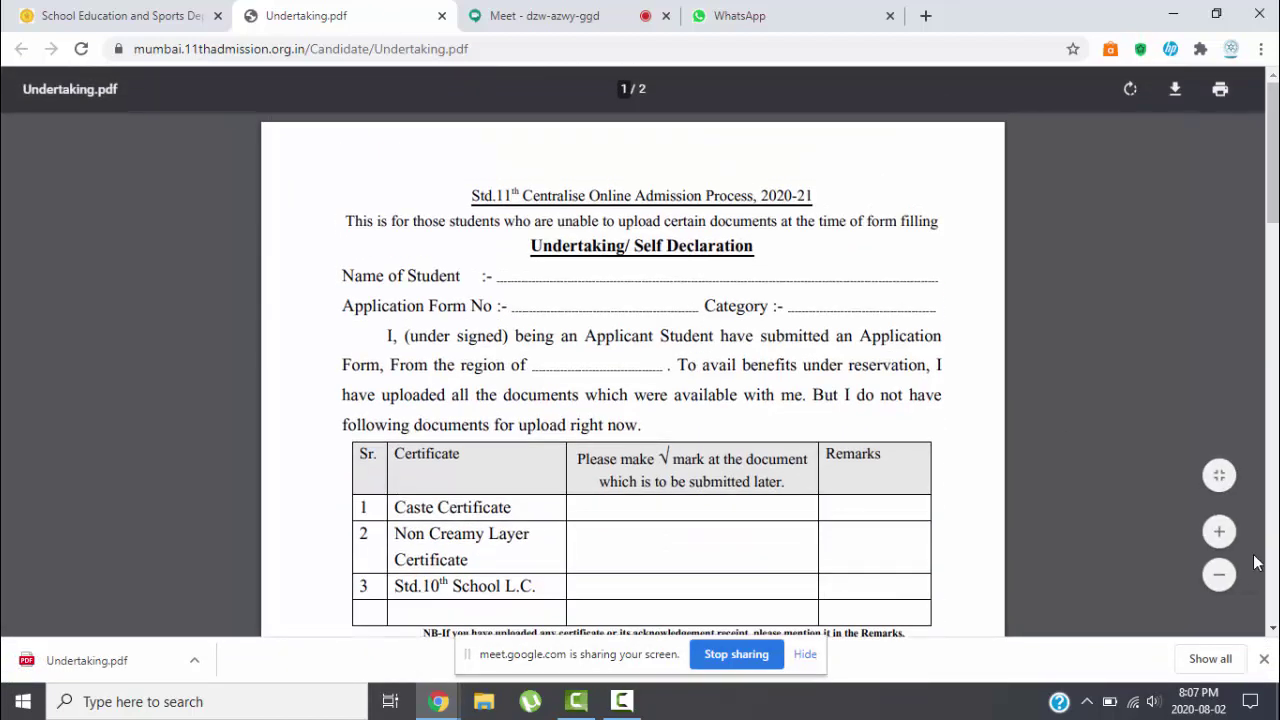
pyautogui.click(1264, 659)
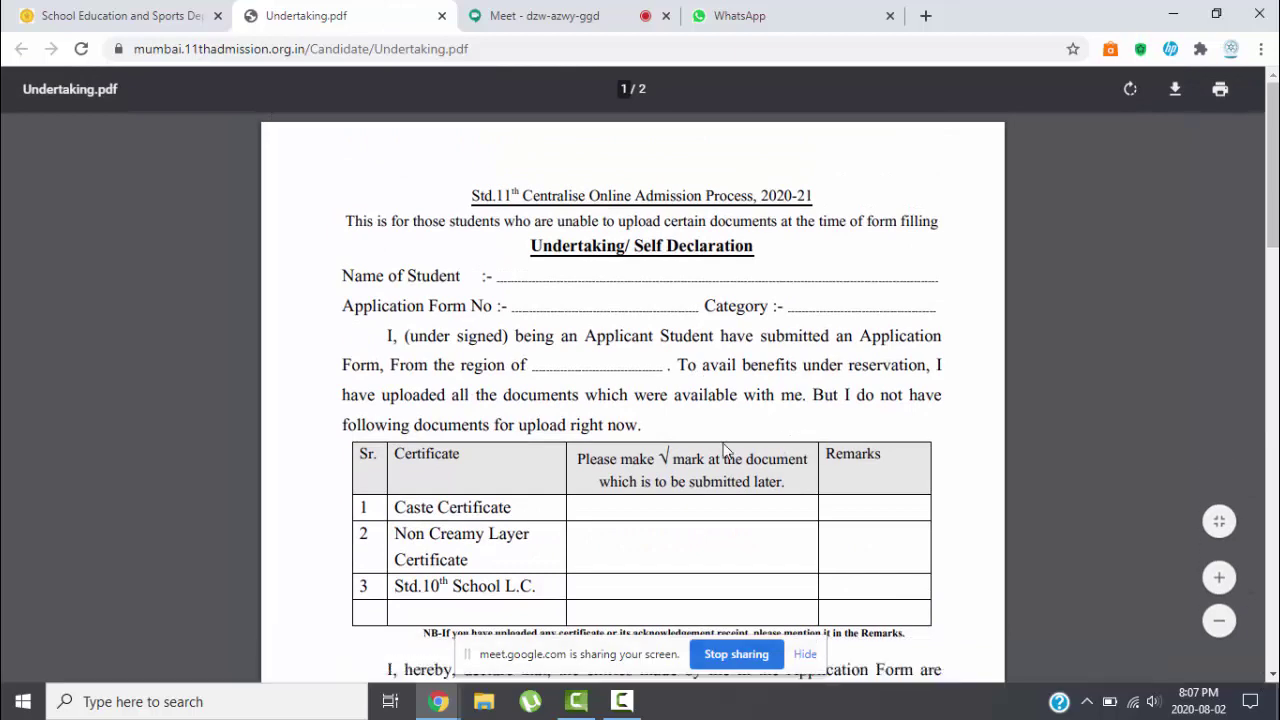
pyautogui.scroll(-6, 520, 447)
pyautogui.scroll(-7, 520, 446)
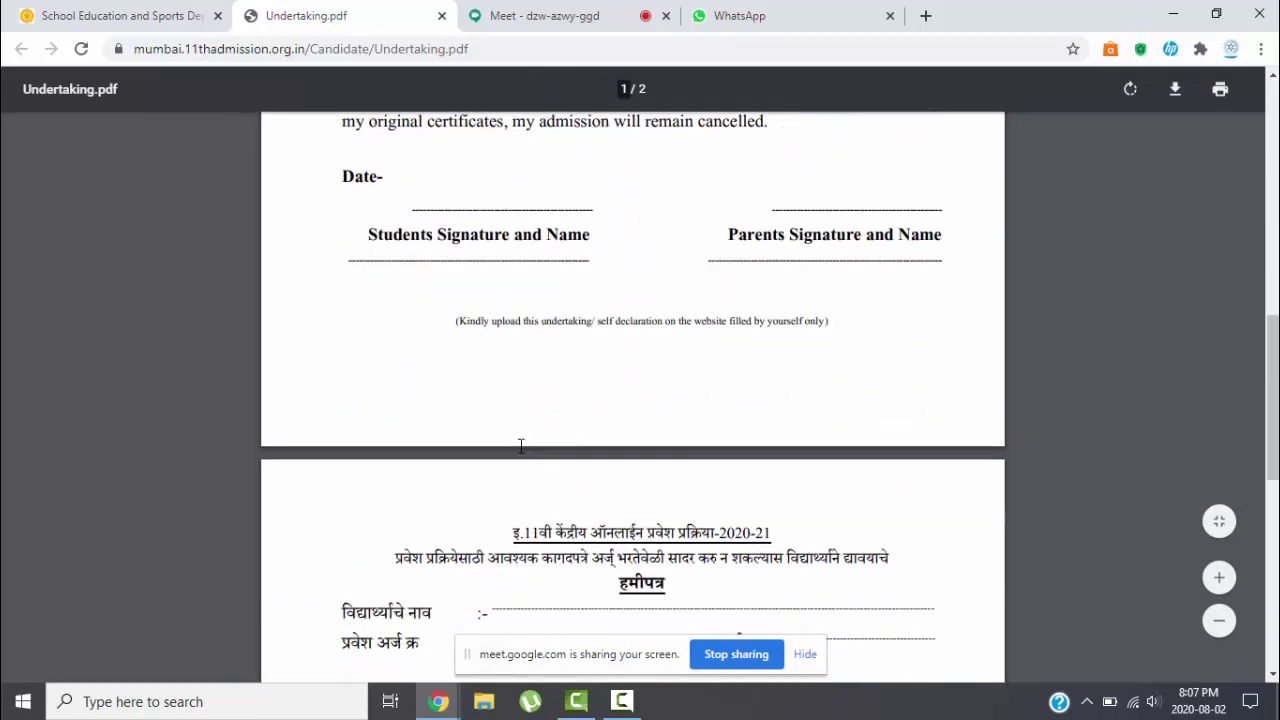
pyautogui.scroll(-3, 520, 446)
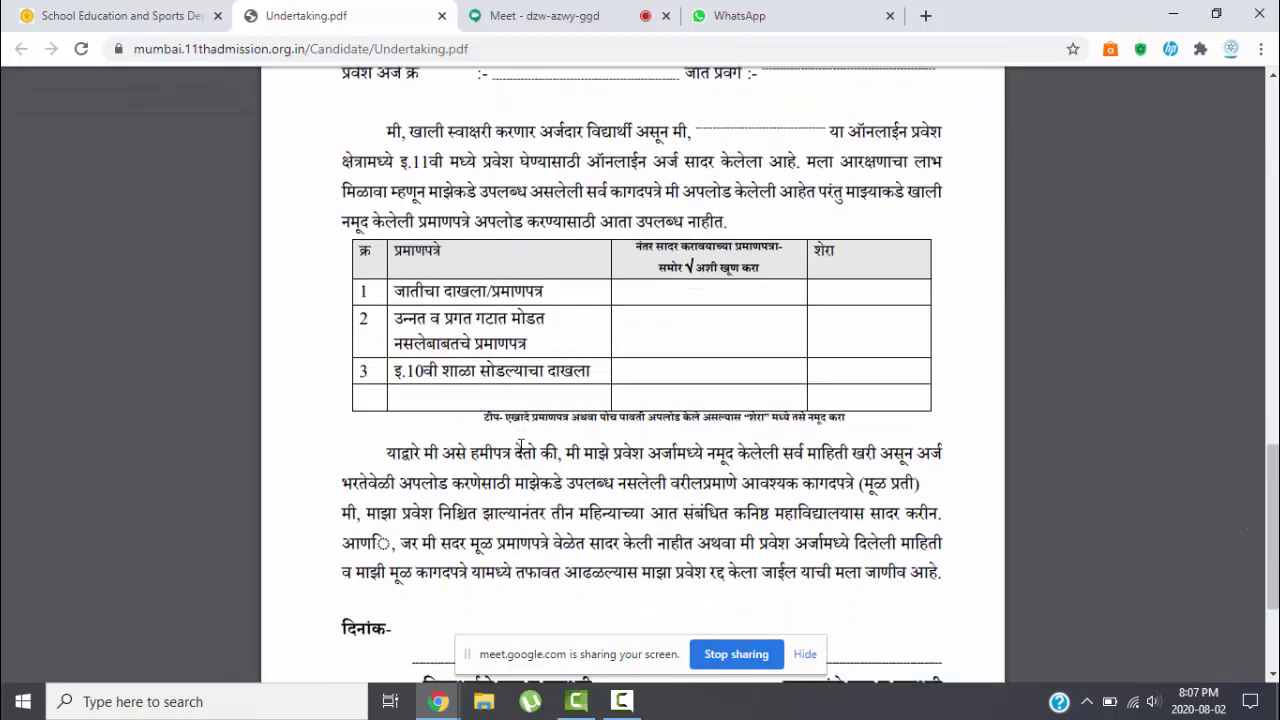
pyautogui.scroll(15, 520, 449)
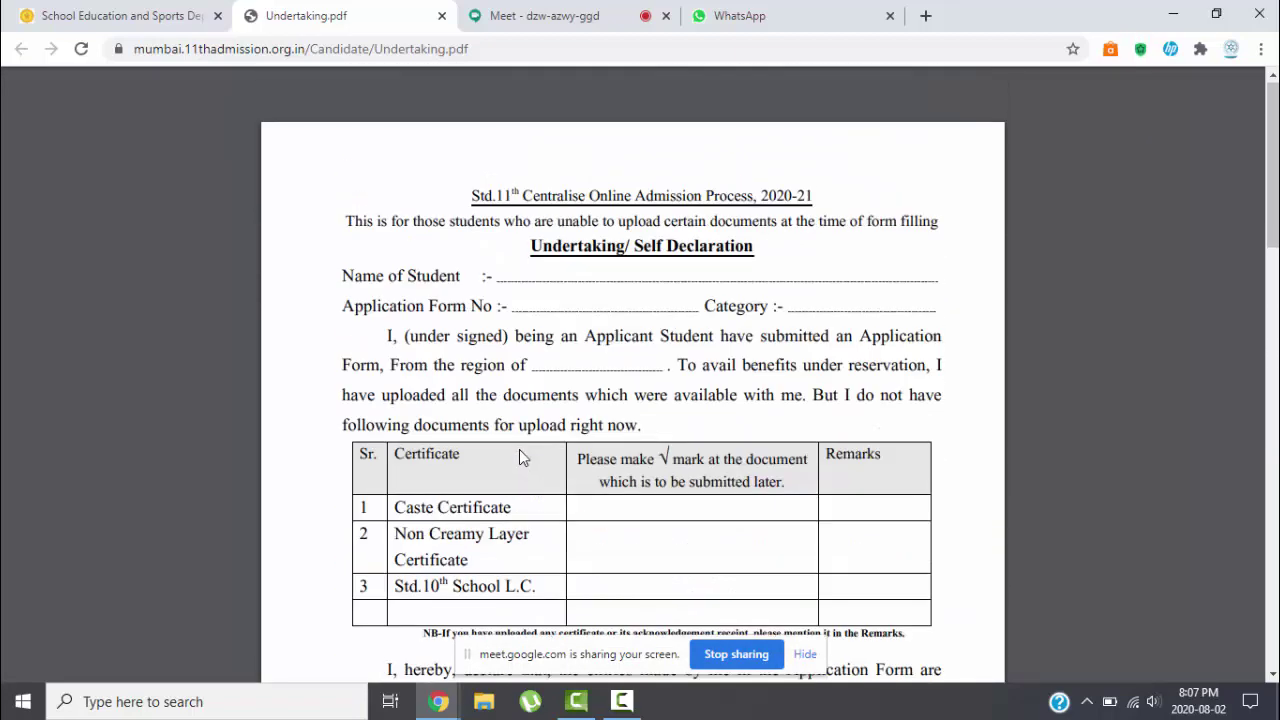
# Step: Examine the undertaking's heading and student detail fields, and check the document requirements on the Upload Required Documents page
pyautogui.scroll(-1, 519, 449)
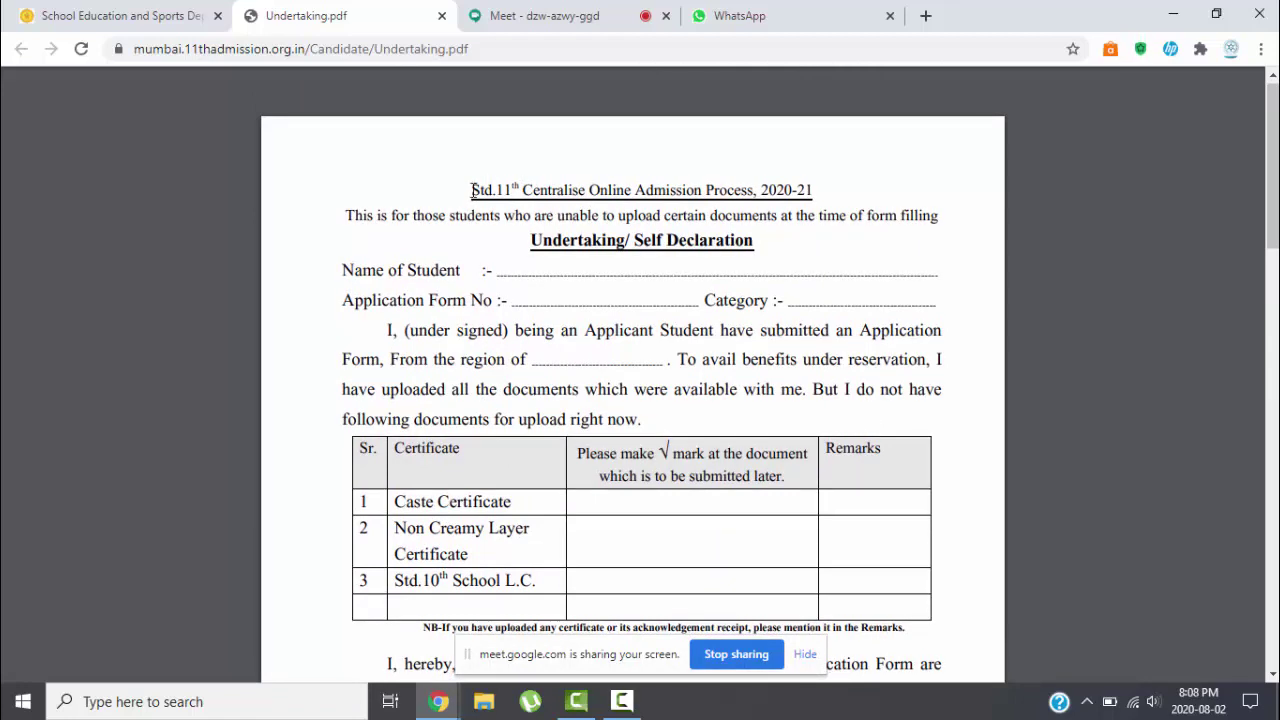
pyautogui.moveTo(490, 190); pyautogui.dragTo(748, 297)
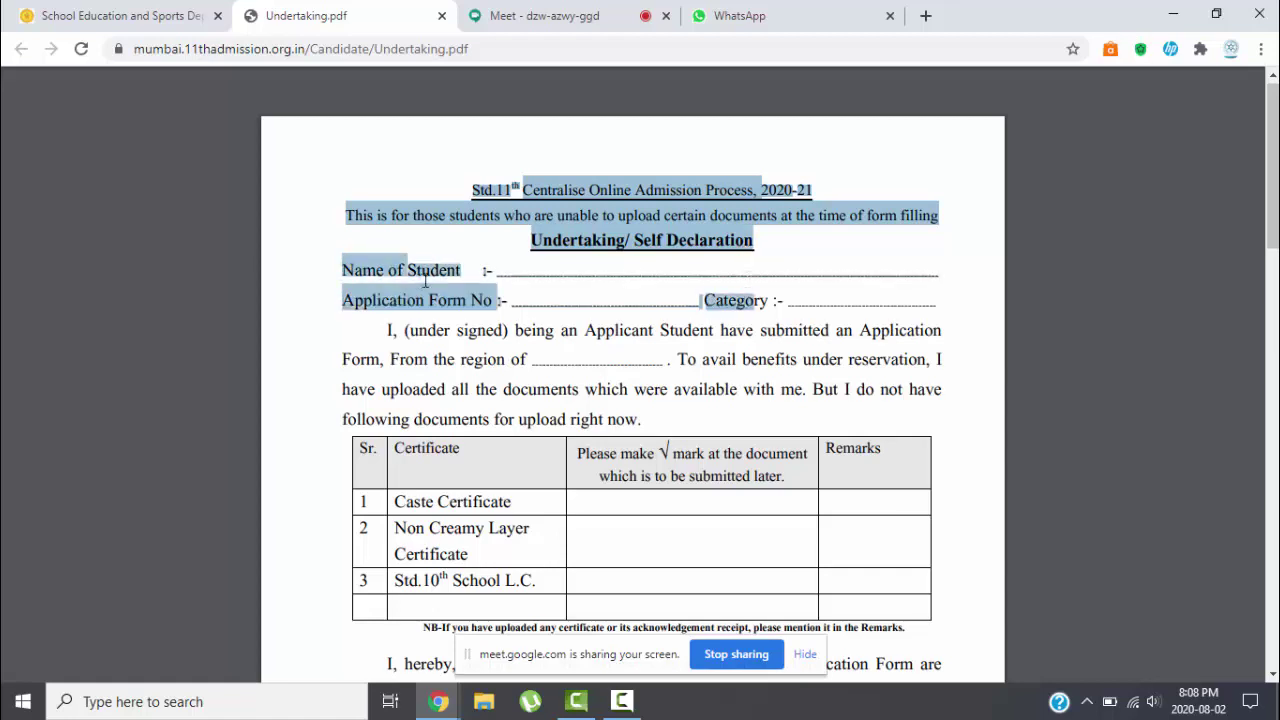
pyautogui.click(542, 267)
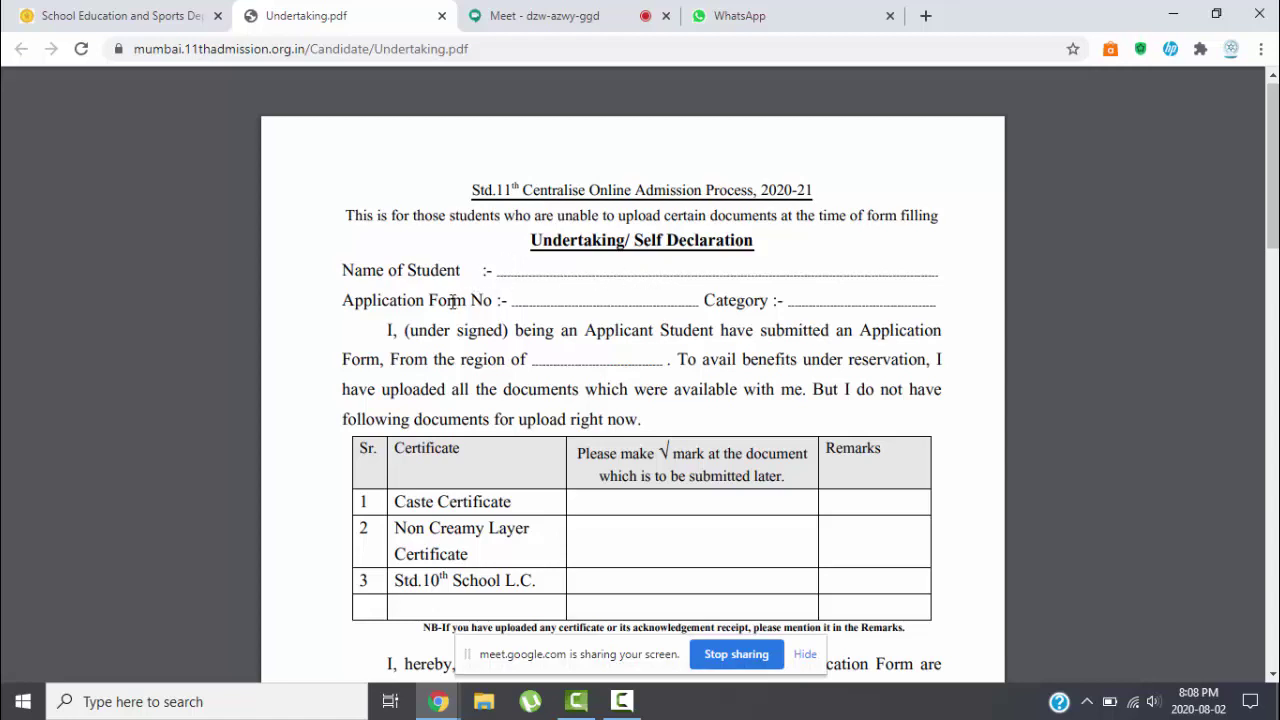
pyautogui.click(122, 16)
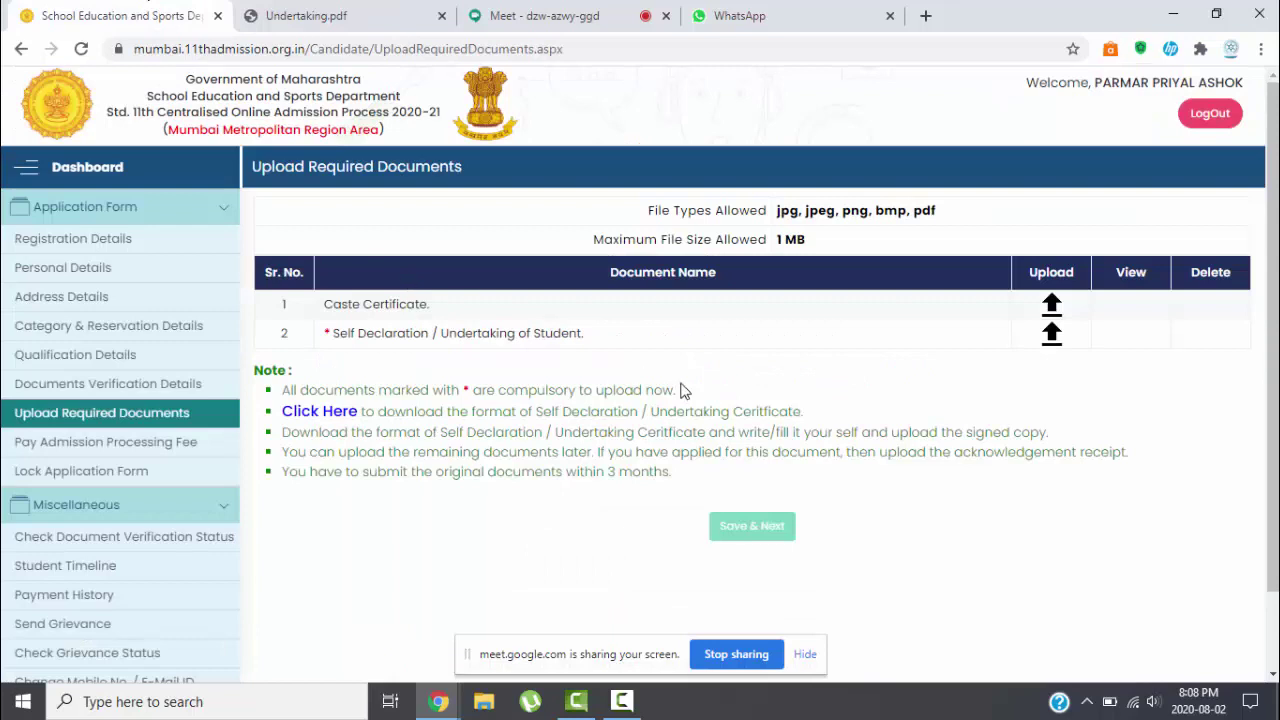
pyautogui.click(364, 10)
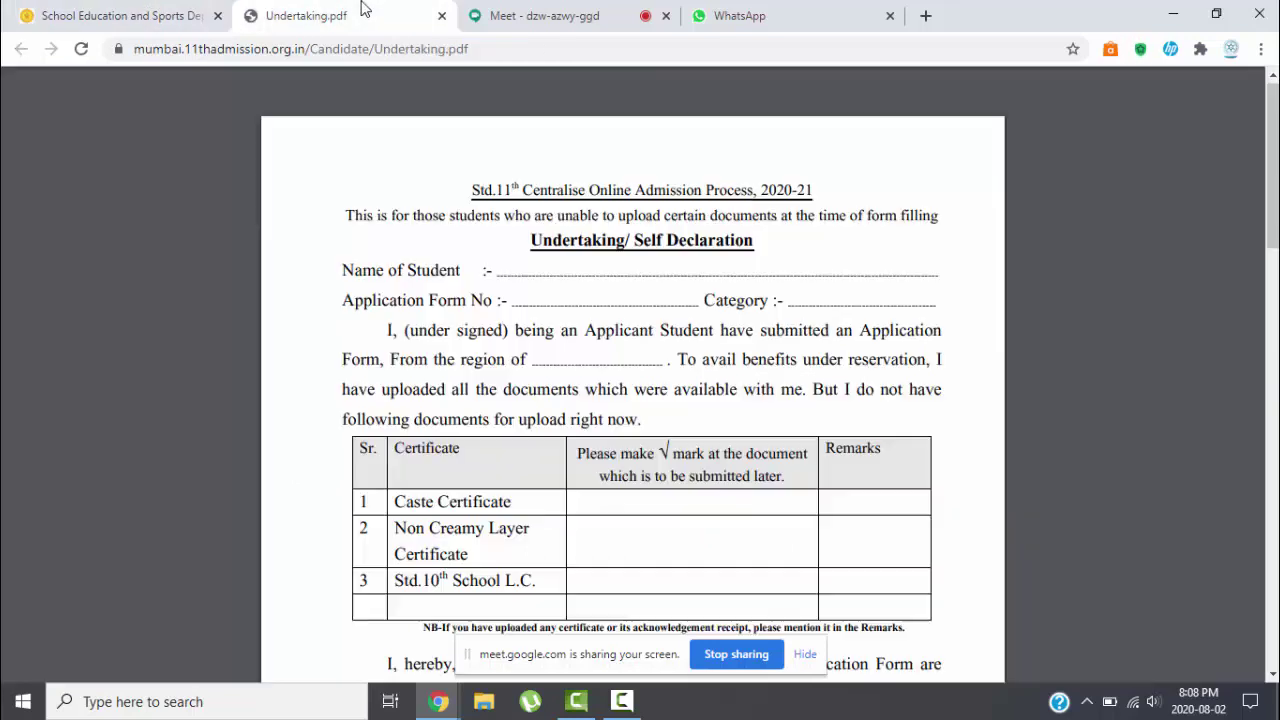
# Step: Compare the documents on the Upload Required Documents page with the undertaking's certificate table and its instruction for ticking documents submitted later
pyautogui.click(121, 12)
pyautogui.click(335, 10)
pyautogui.scroll(-2, 521, 449)
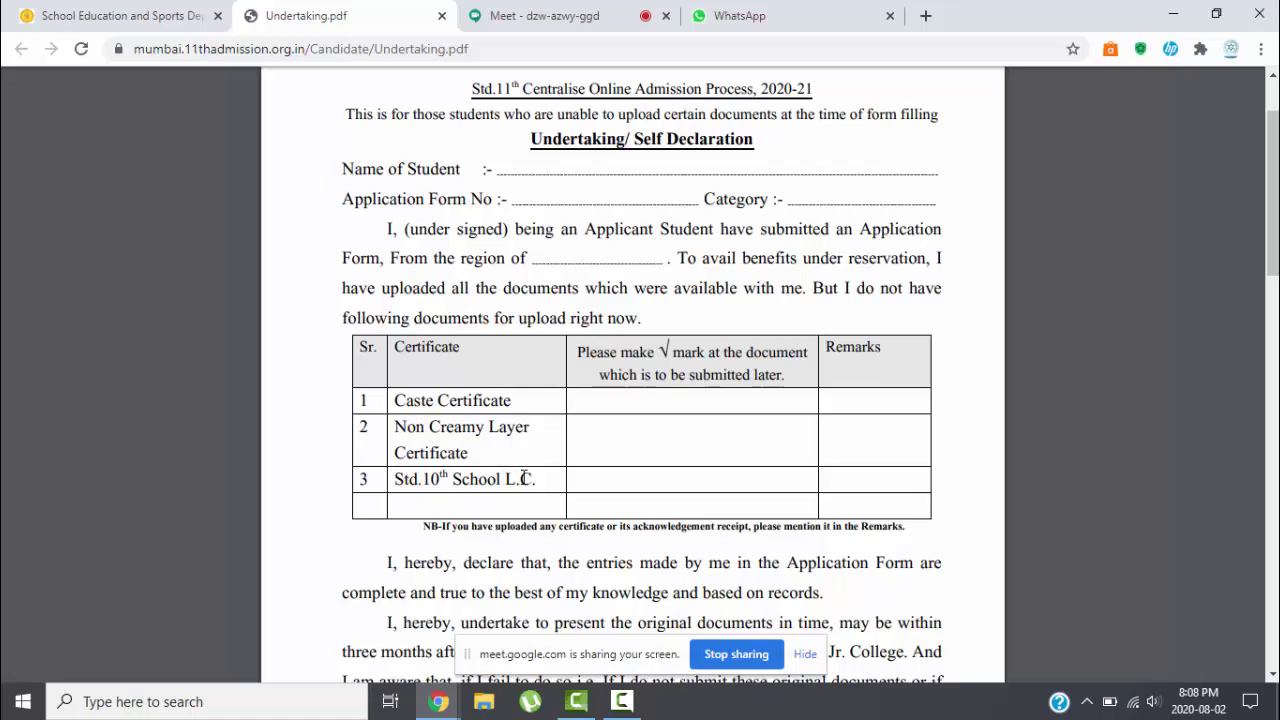
pyautogui.click(160, 15)
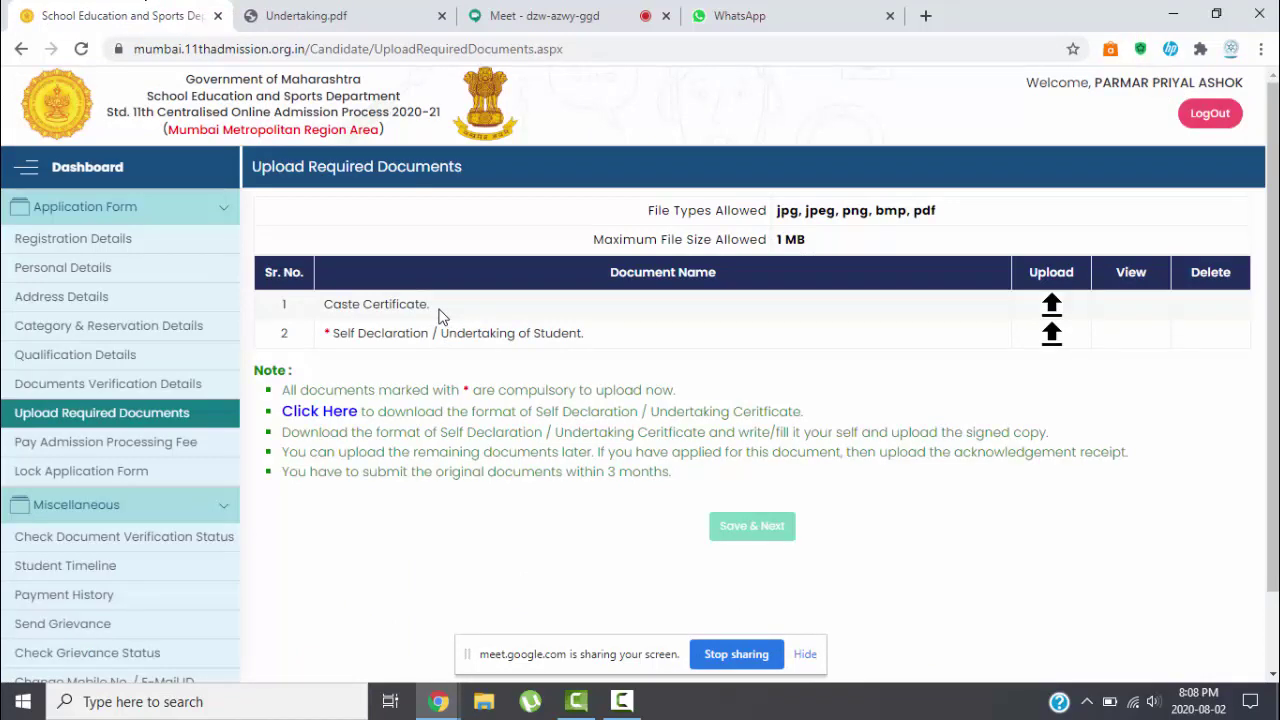
pyautogui.click(335, 14)
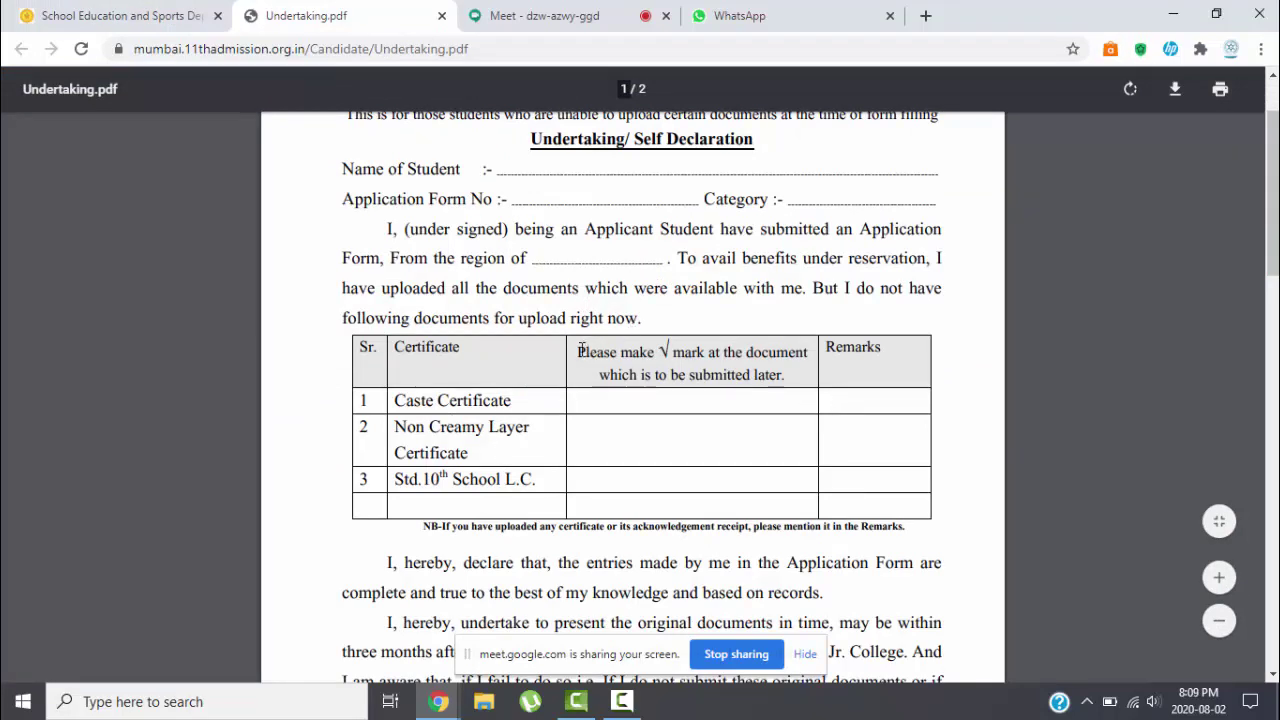
pyautogui.moveTo(580, 351); pyautogui.dragTo(797, 375)
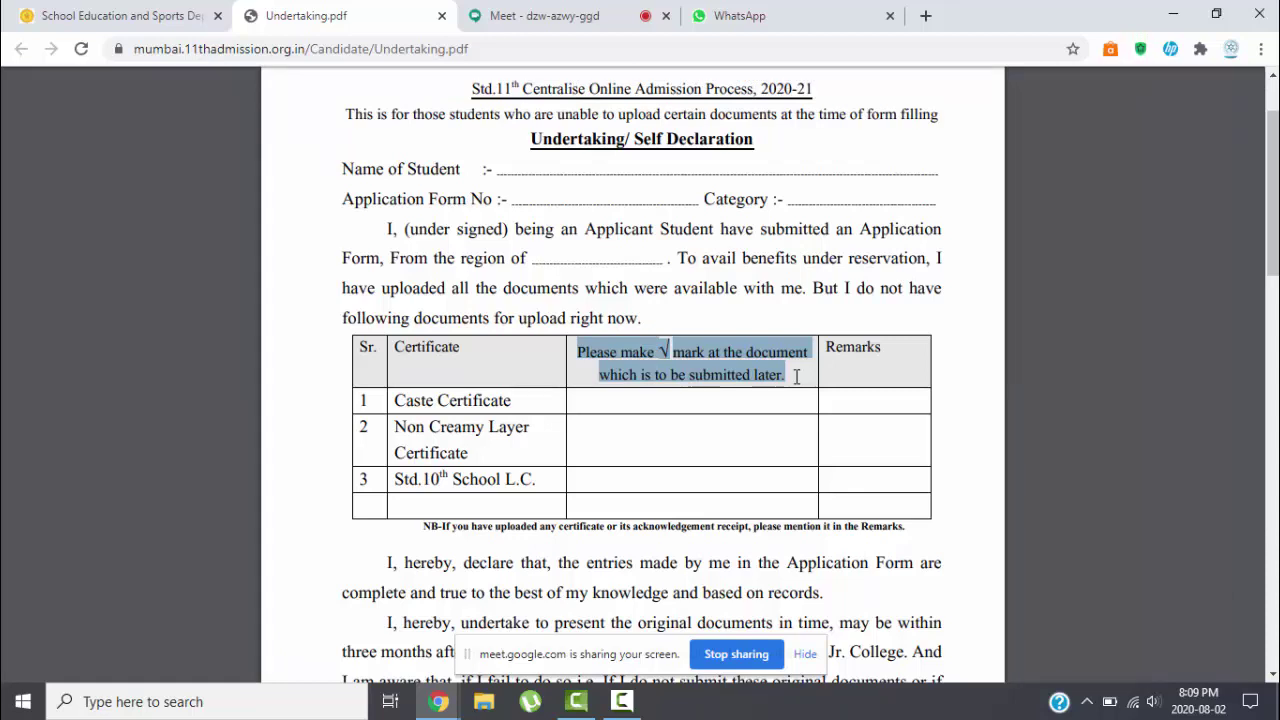
pyautogui.click(732, 407)
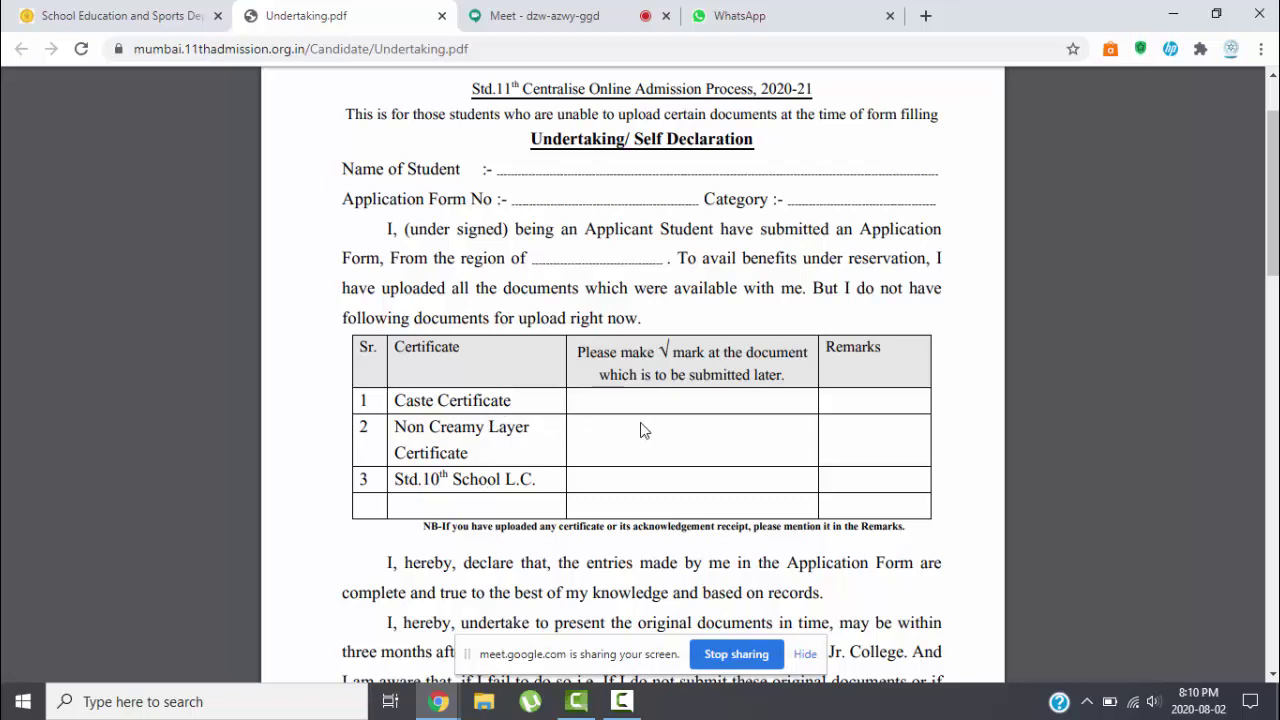
# Step: Read the undertaking's declarations, date and signature fields, and return to the admission site's Upload Required Documents page
pyautogui.scroll(-1, 644, 430)
pyautogui.scroll(-1, 644, 430)
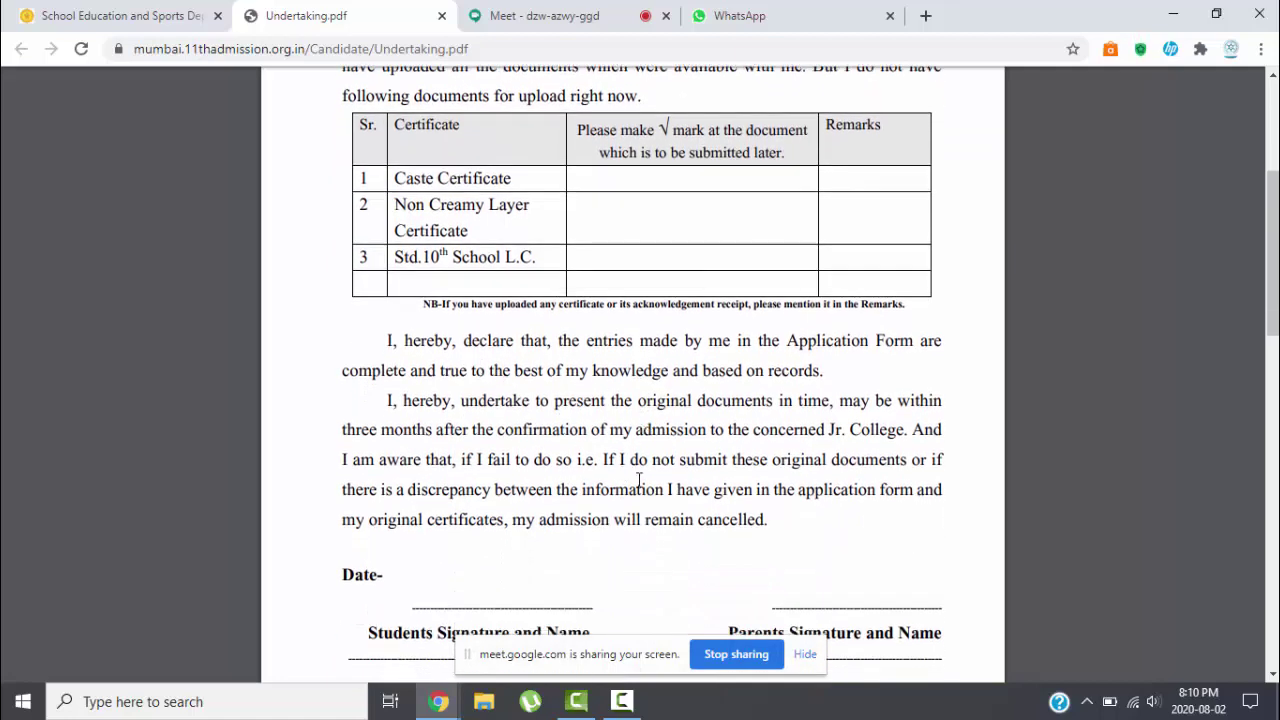
pyautogui.scroll(-1, 688, 512)
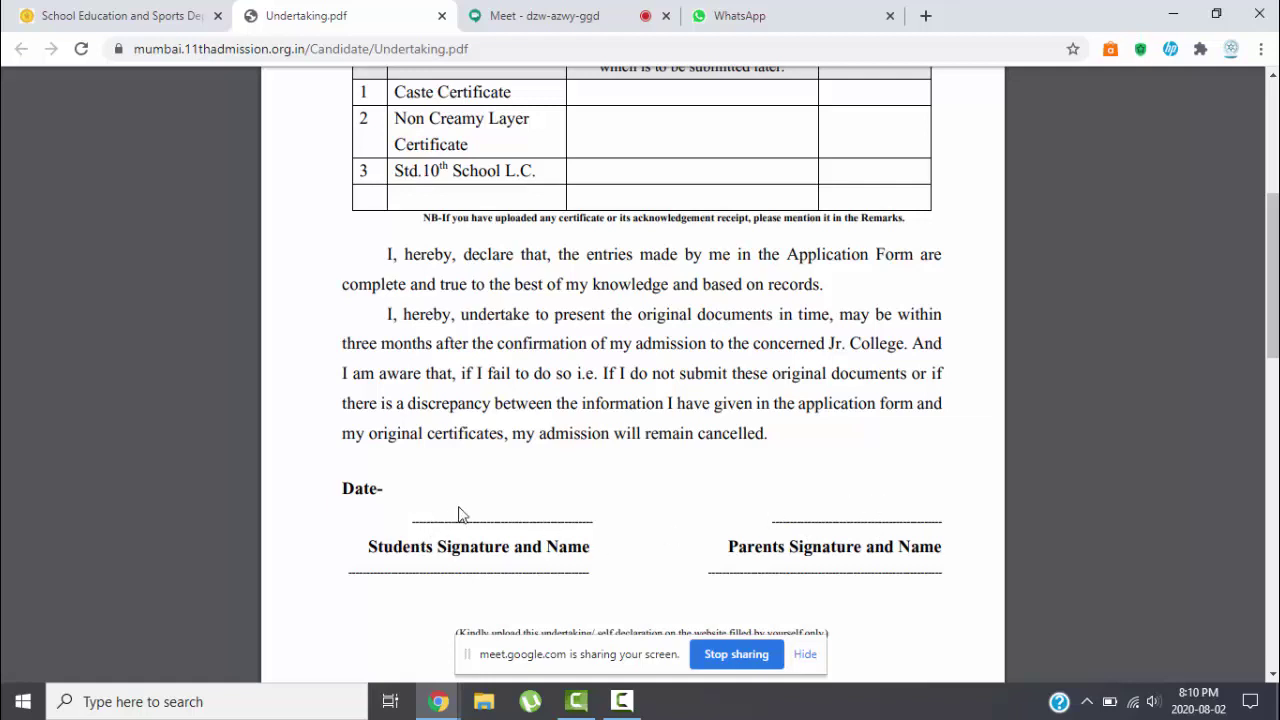
pyautogui.scroll(4, 460, 514)
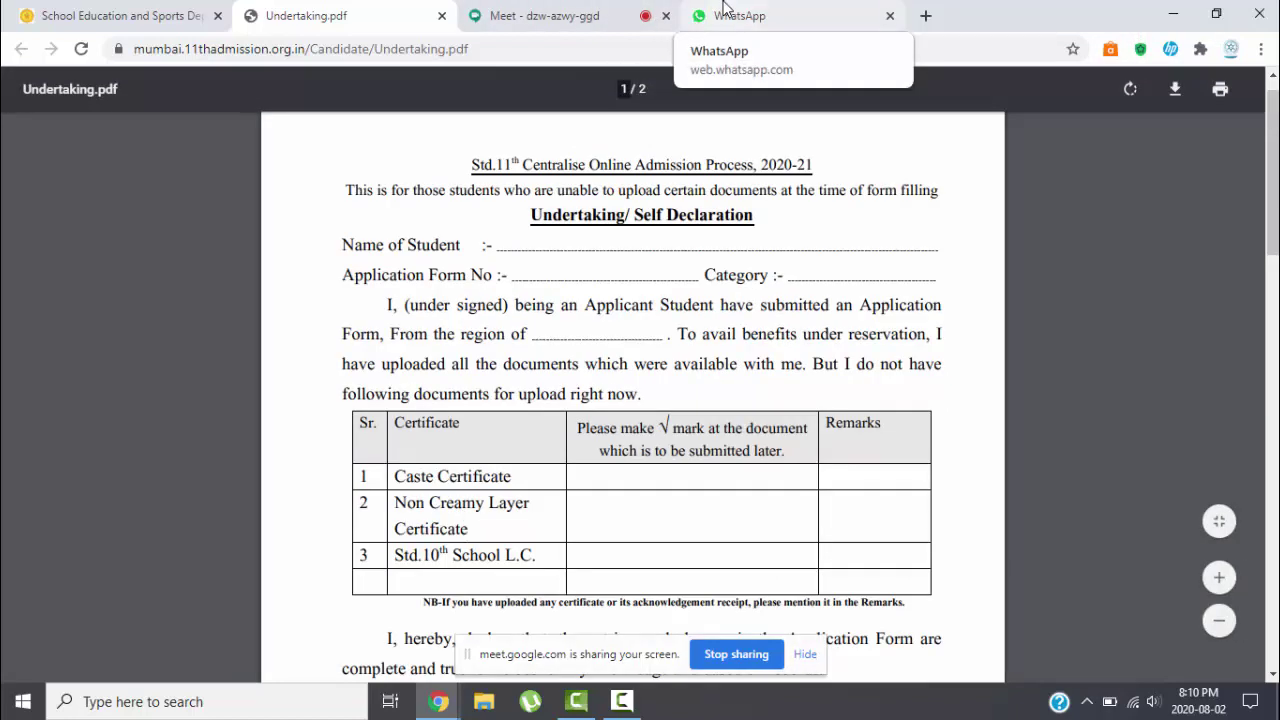
pyautogui.click(550, 12)
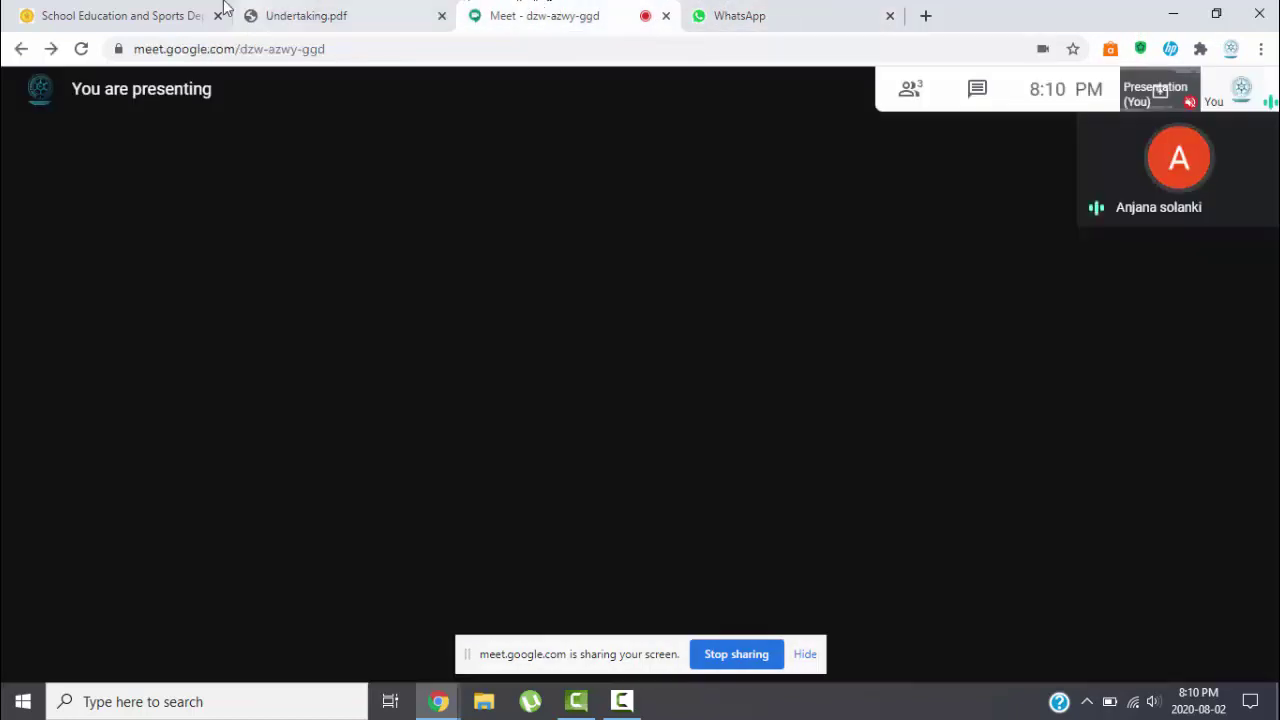
pyautogui.click(186, 12)
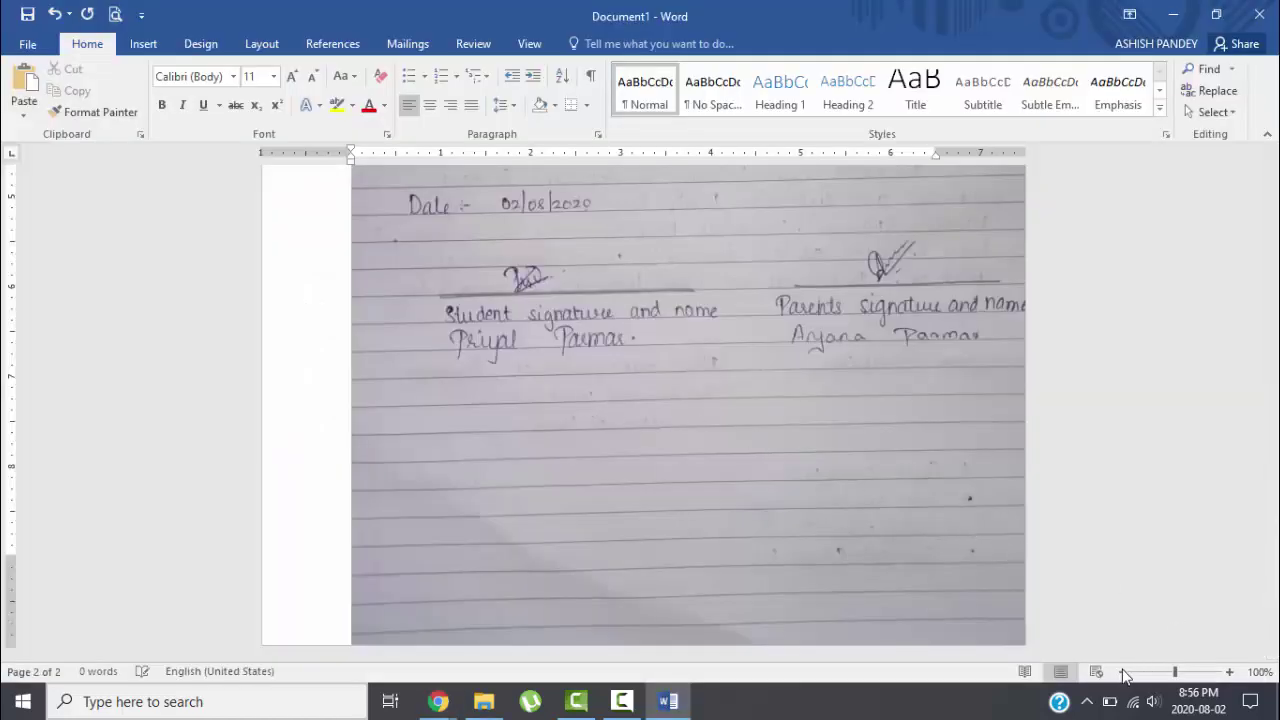
# Step: In Word, scale the photo of the second handwritten undertaking page to 9.3" high by 6.97" wide
pyautogui.click(1124, 672)
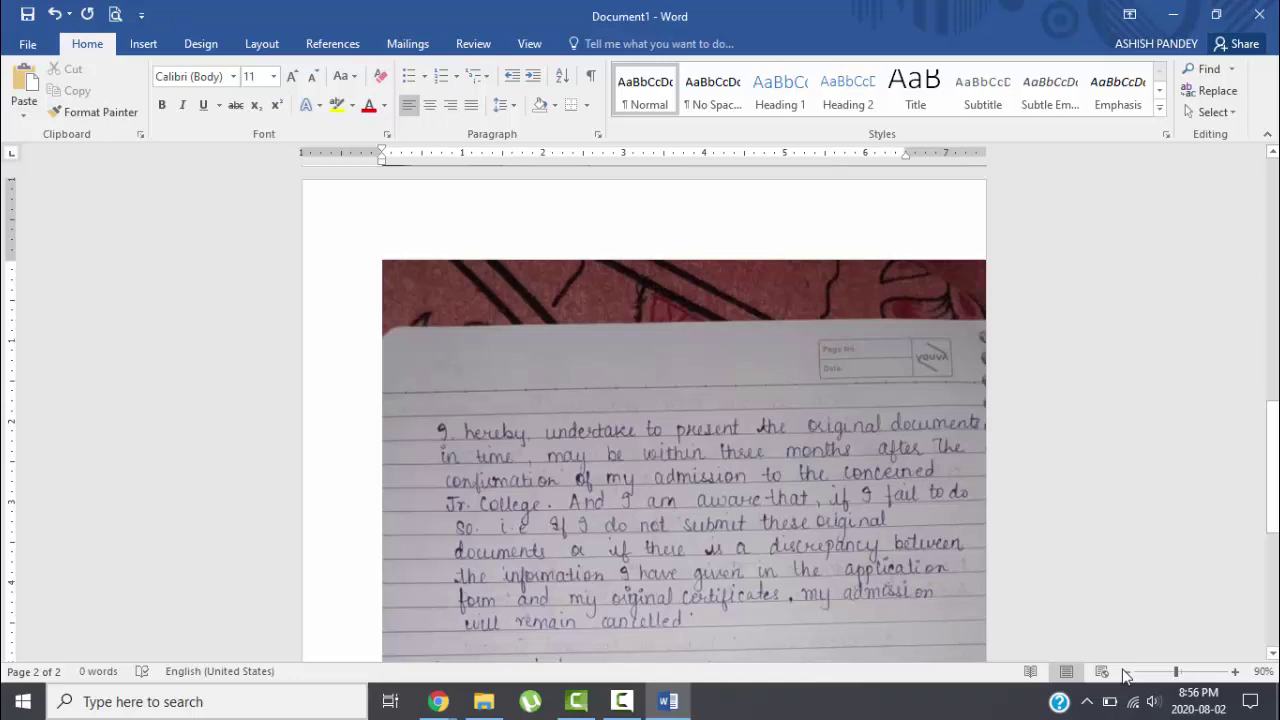
pyautogui.click(643, 383)
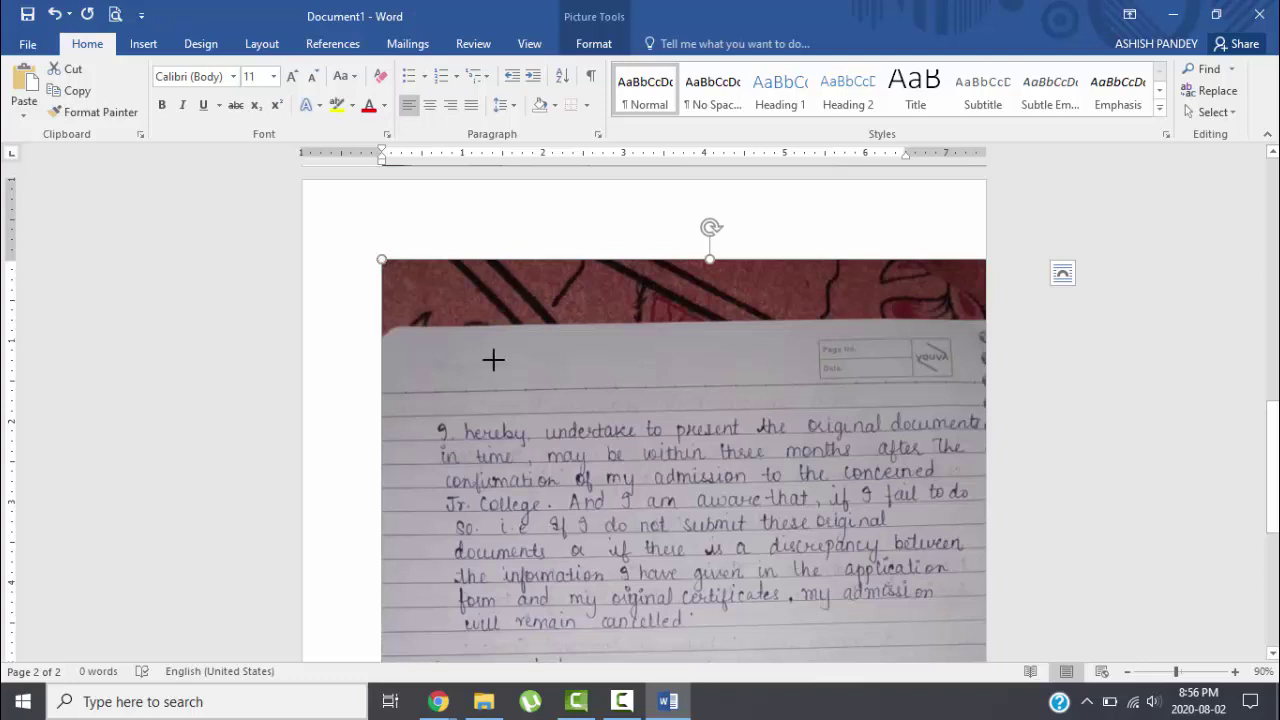
pyautogui.hotkey('ctrl', 'z')
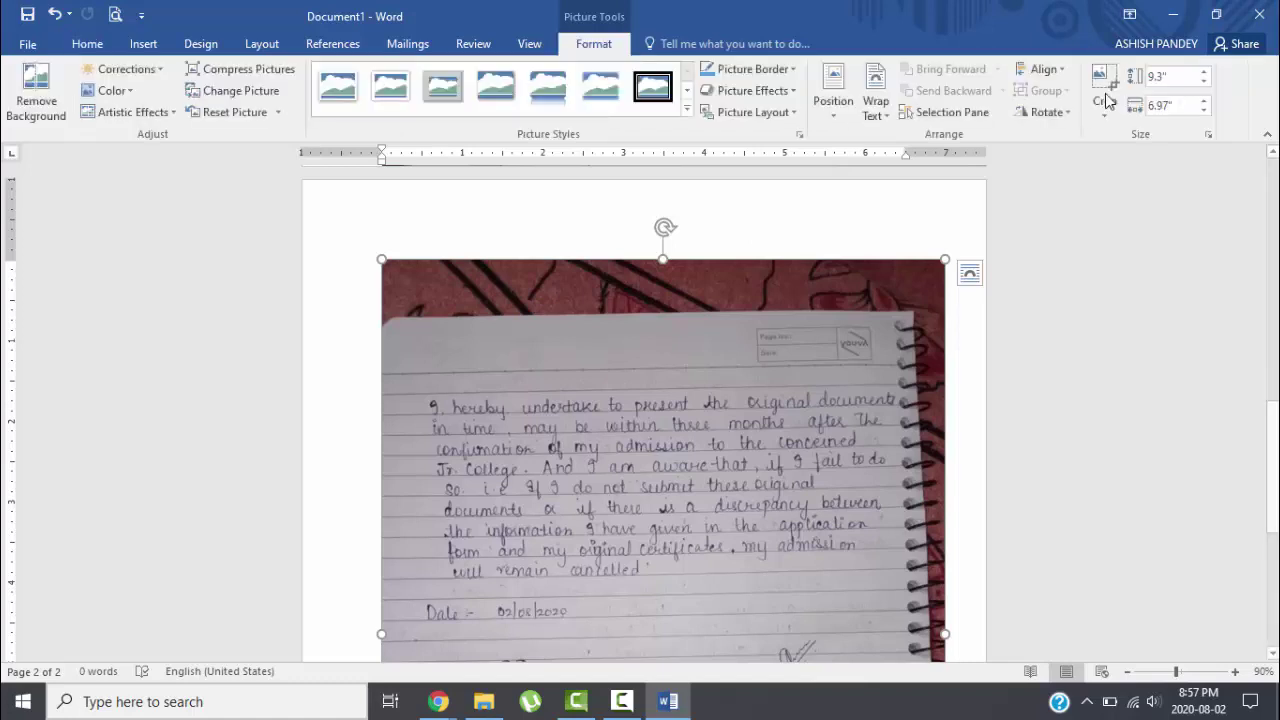
# Step: Crop the red background off the upper edge of the second undertaking photo, to a height of about 8.36"
pyautogui.click(1106, 88)
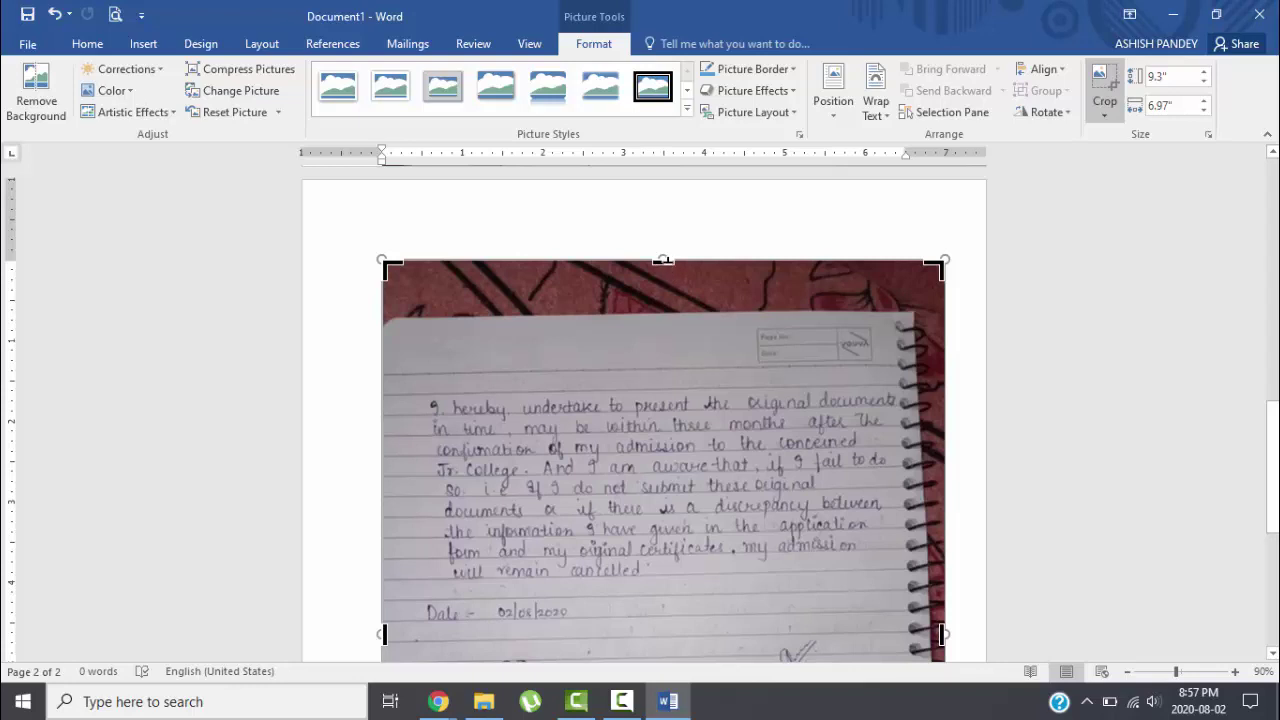
pyautogui.scroll(-5, 722, 330)
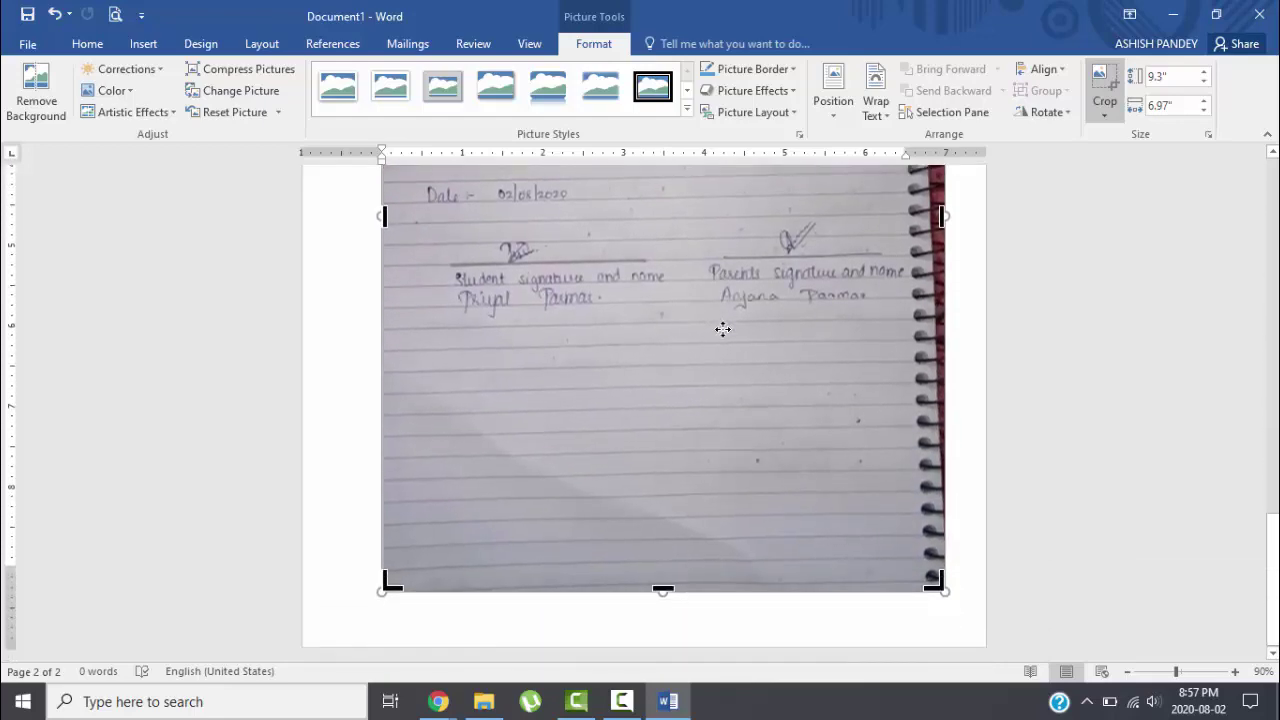
pyautogui.scroll(10, 722, 330)
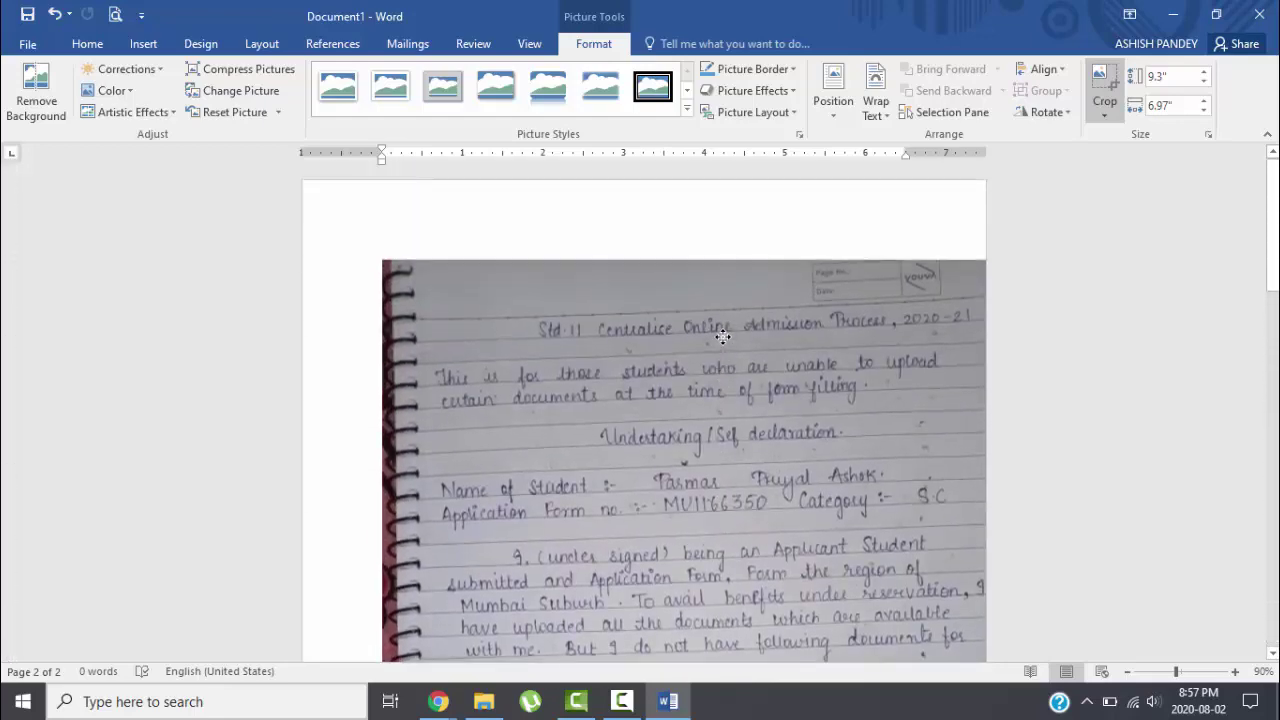
pyautogui.scroll(-3, 722, 337)
pyautogui.scroll(-15, 722, 337)
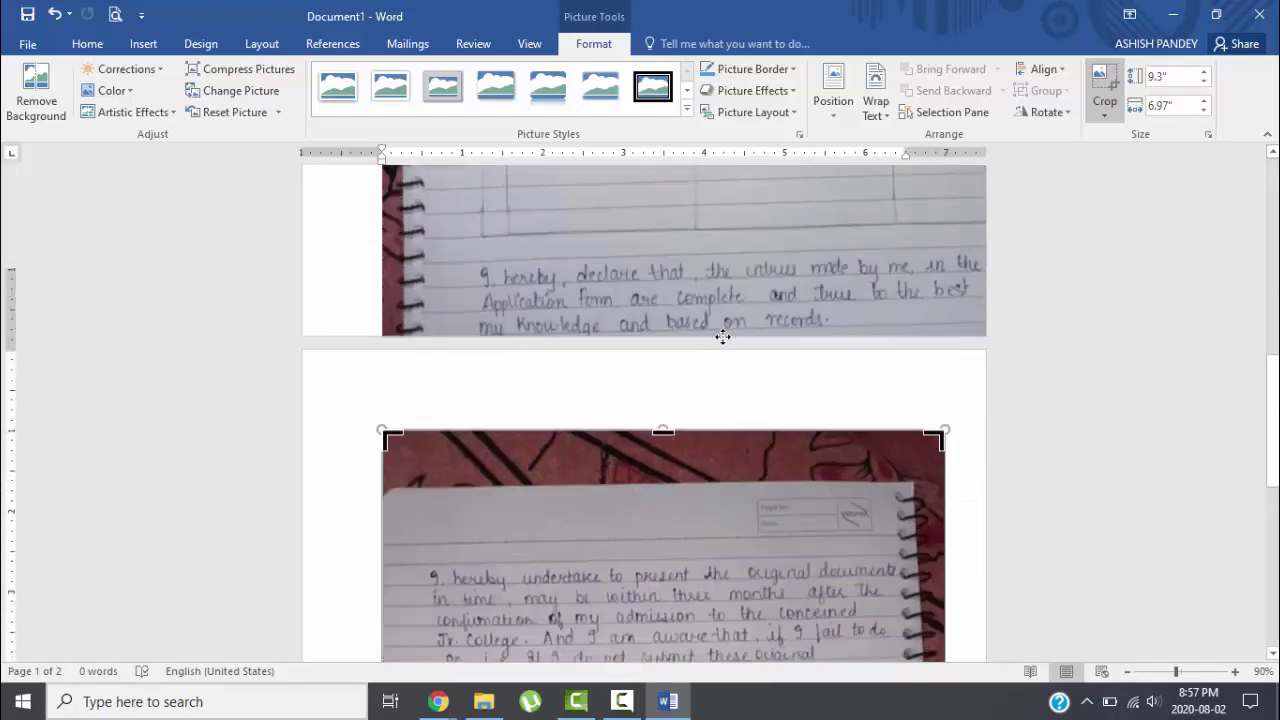
pyautogui.scroll(3, 663, 221)
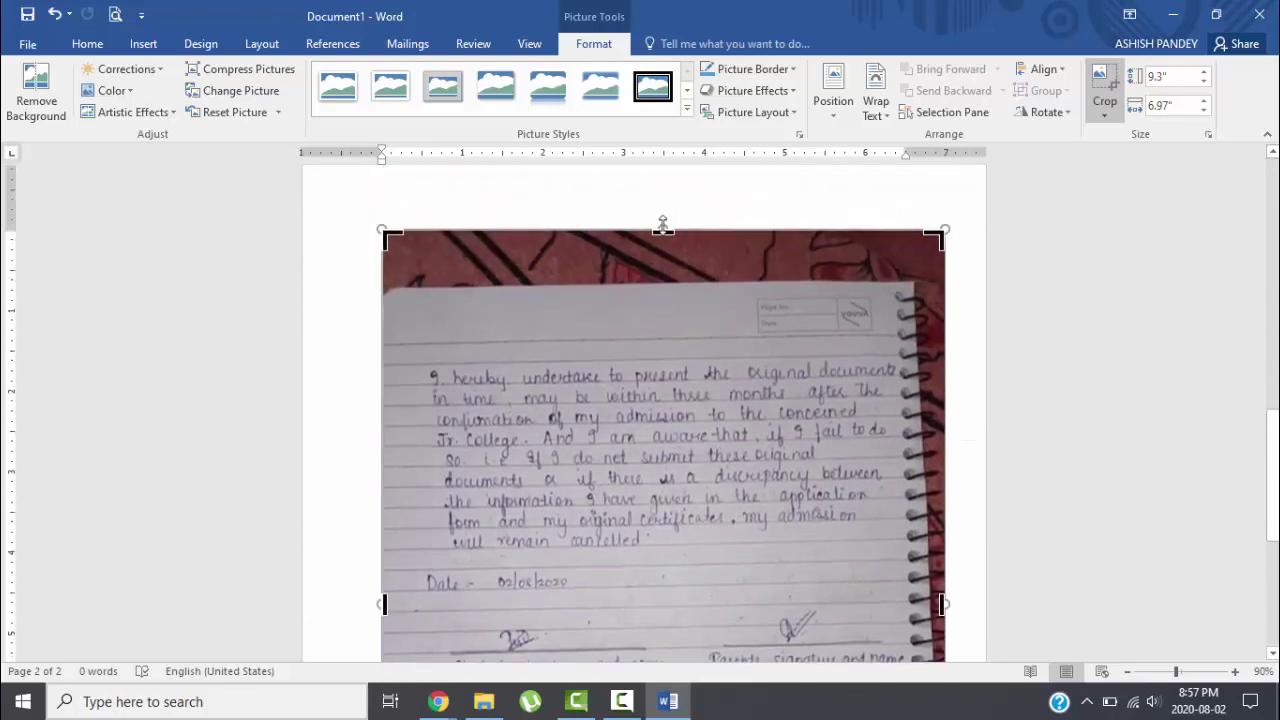
pyautogui.moveTo(663, 230); pyautogui.dragTo(662, 306)
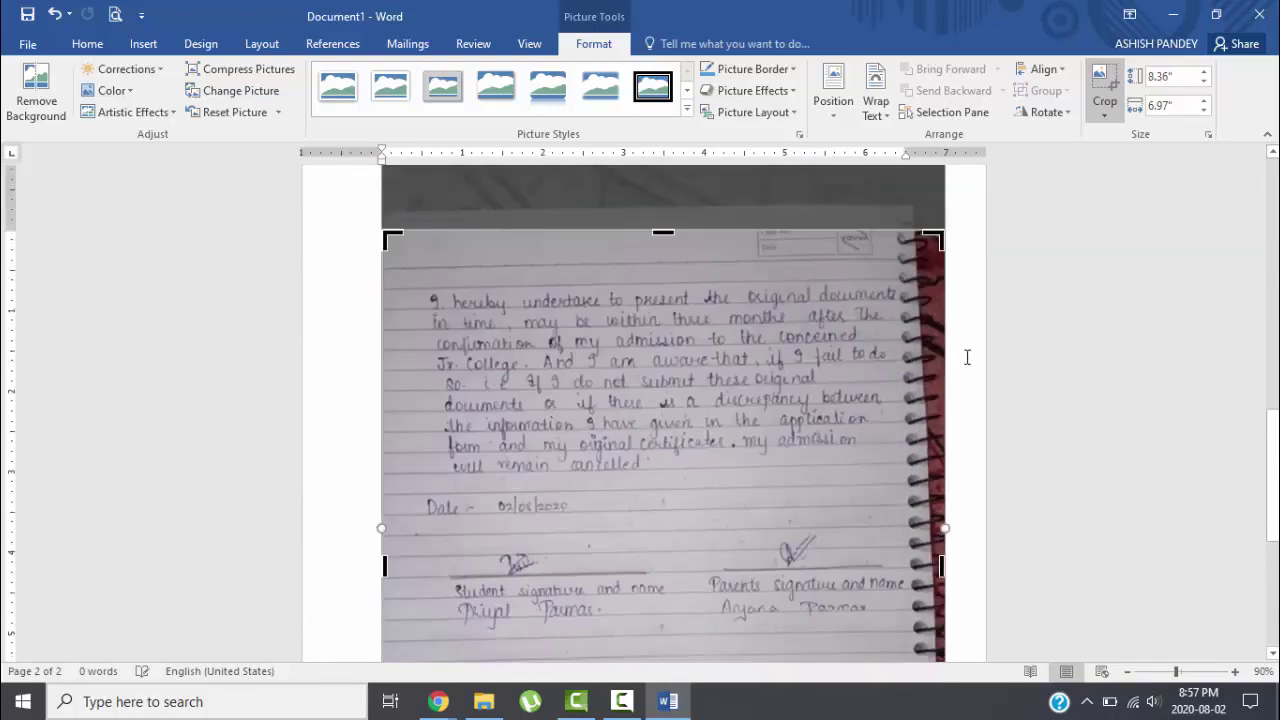
# Step: Crop the spiral binding side of the second undertaking photo to a width of about 6.6" and finish cropping
pyautogui.click(1127, 672)
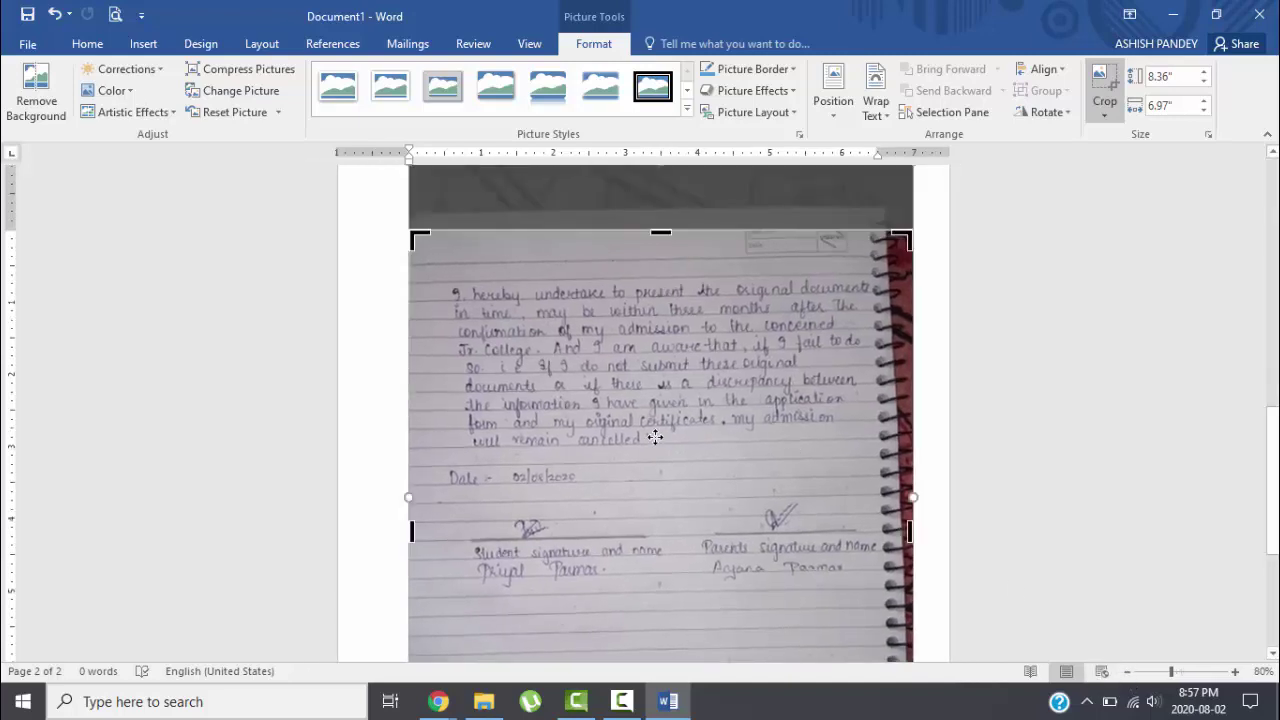
pyautogui.scroll(-5, 655, 437)
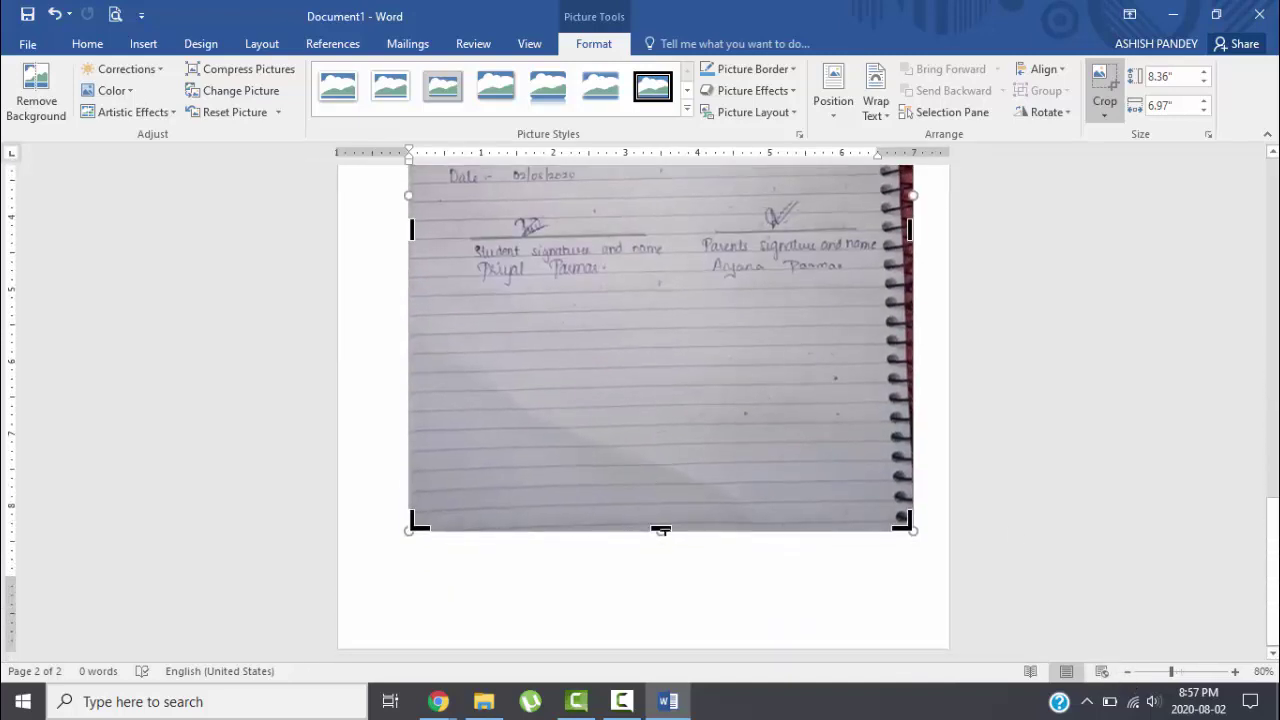
pyautogui.scroll(5, 660, 530)
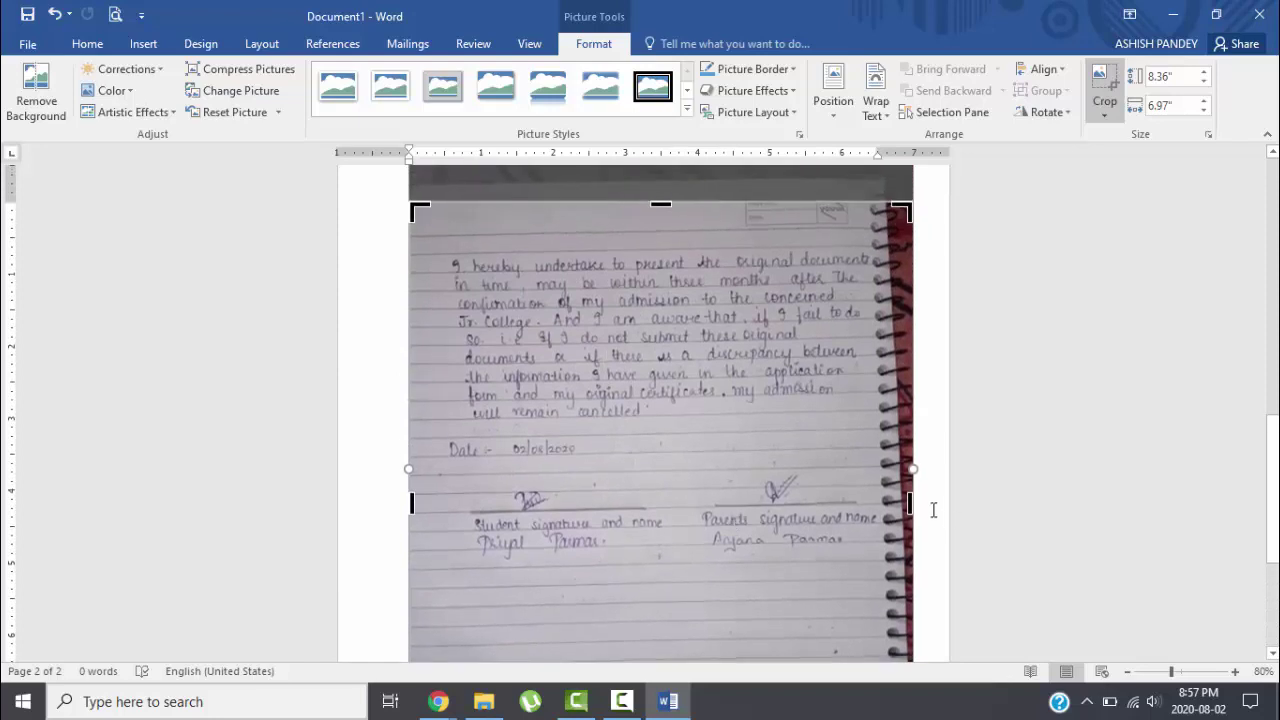
pyautogui.moveTo(910, 500); pyautogui.dragTo(884, 500)
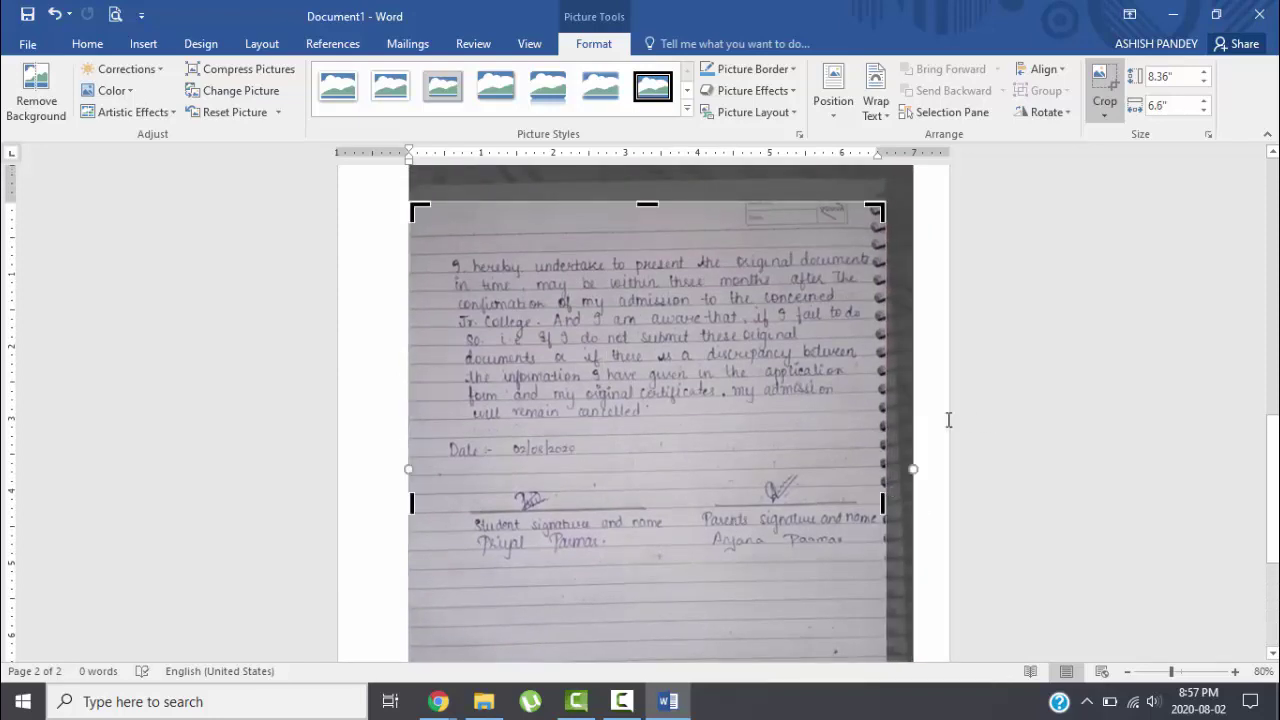
pyautogui.click(947, 420)
# Step: Scale the photo of the first handwritten undertaking page to about 8.89" high by 6.66" wide
pyautogui.scroll(-3, 717, 422)
pyautogui.scroll(15, 717, 422)
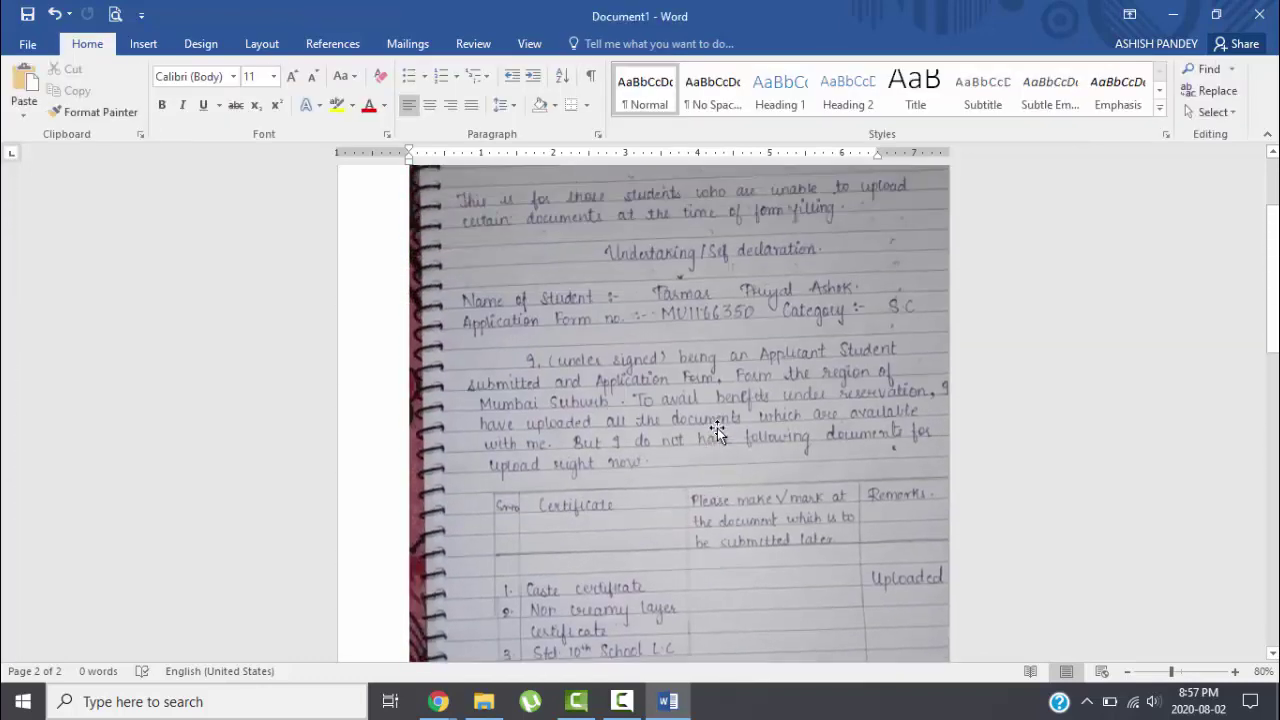
pyautogui.click(628, 344)
pyautogui.scroll(2, 628, 344)
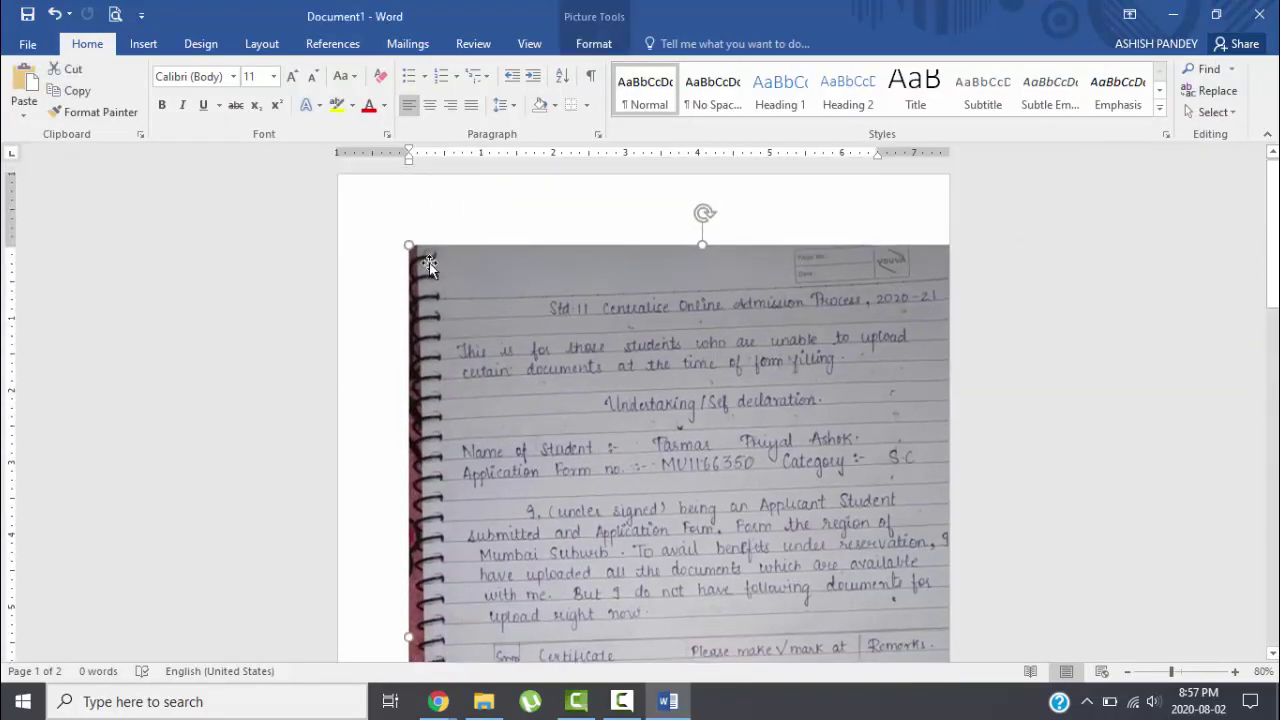
pyautogui.moveTo(426, 258); pyautogui.dragTo(578, 390)
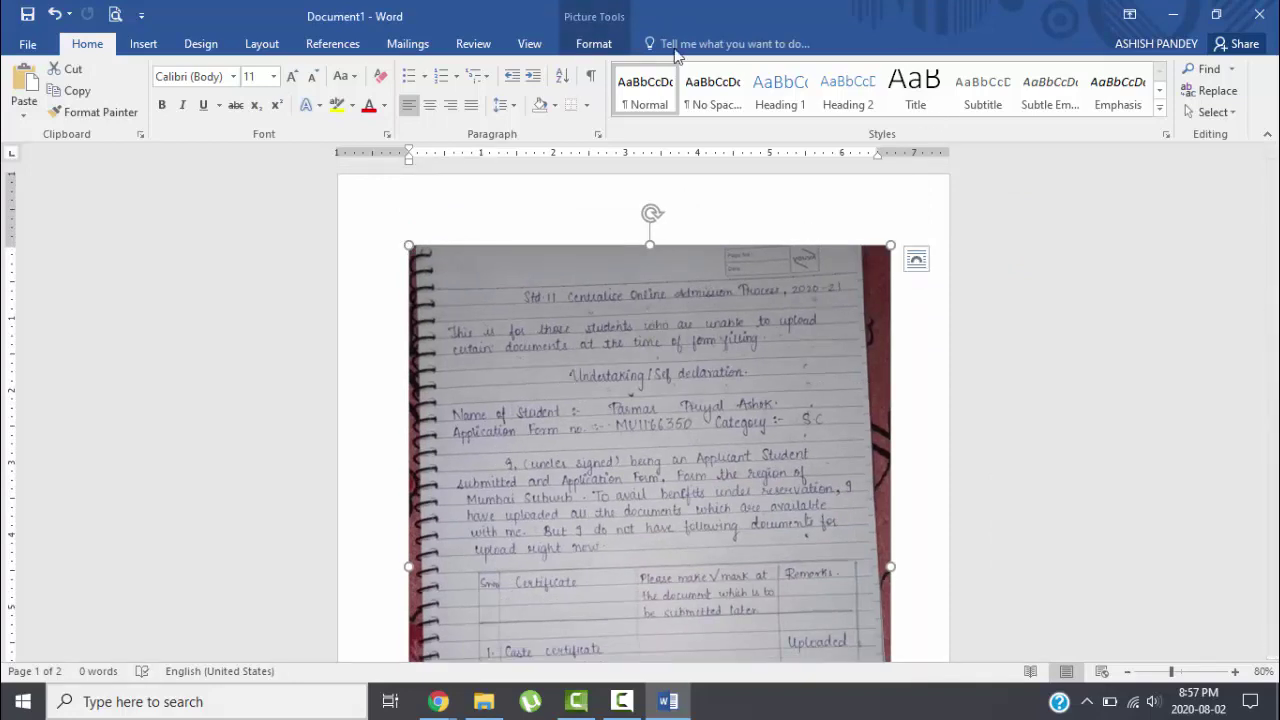
# Step: Crop the spiral binding side of the first undertaking photo to a width of about 6.29"
pyautogui.click(588, 46)
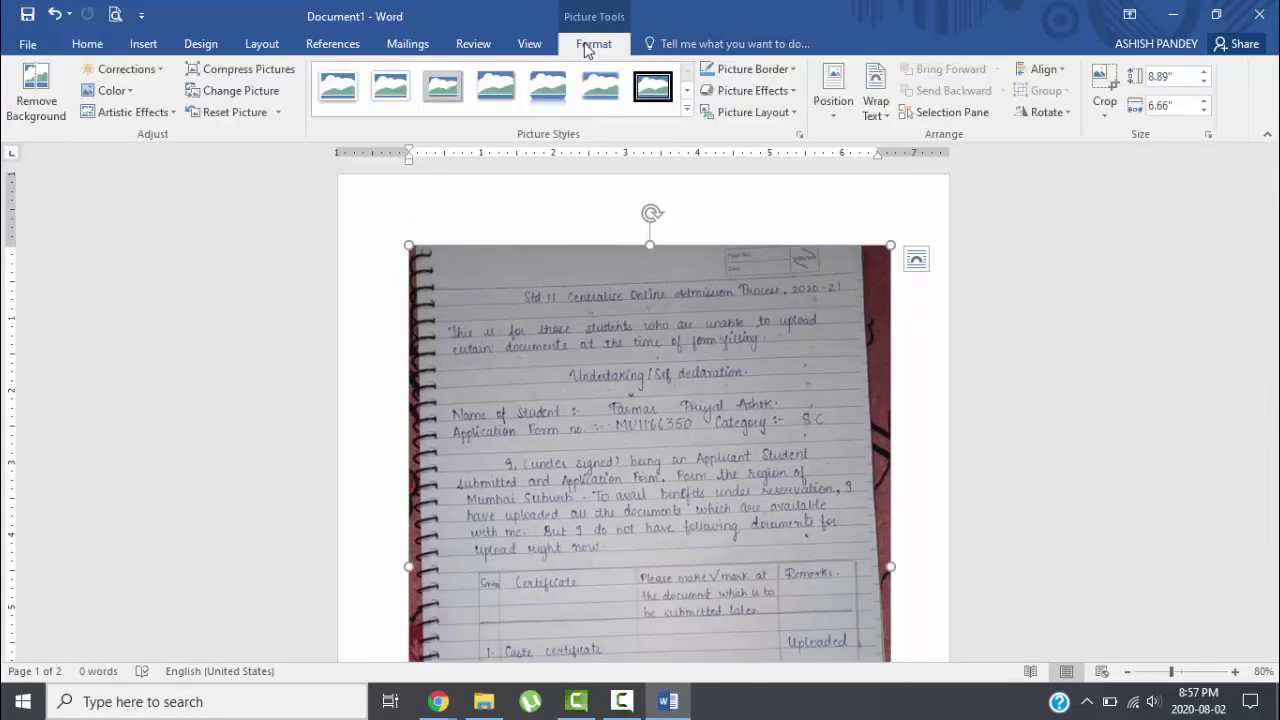
pyautogui.click(1104, 95)
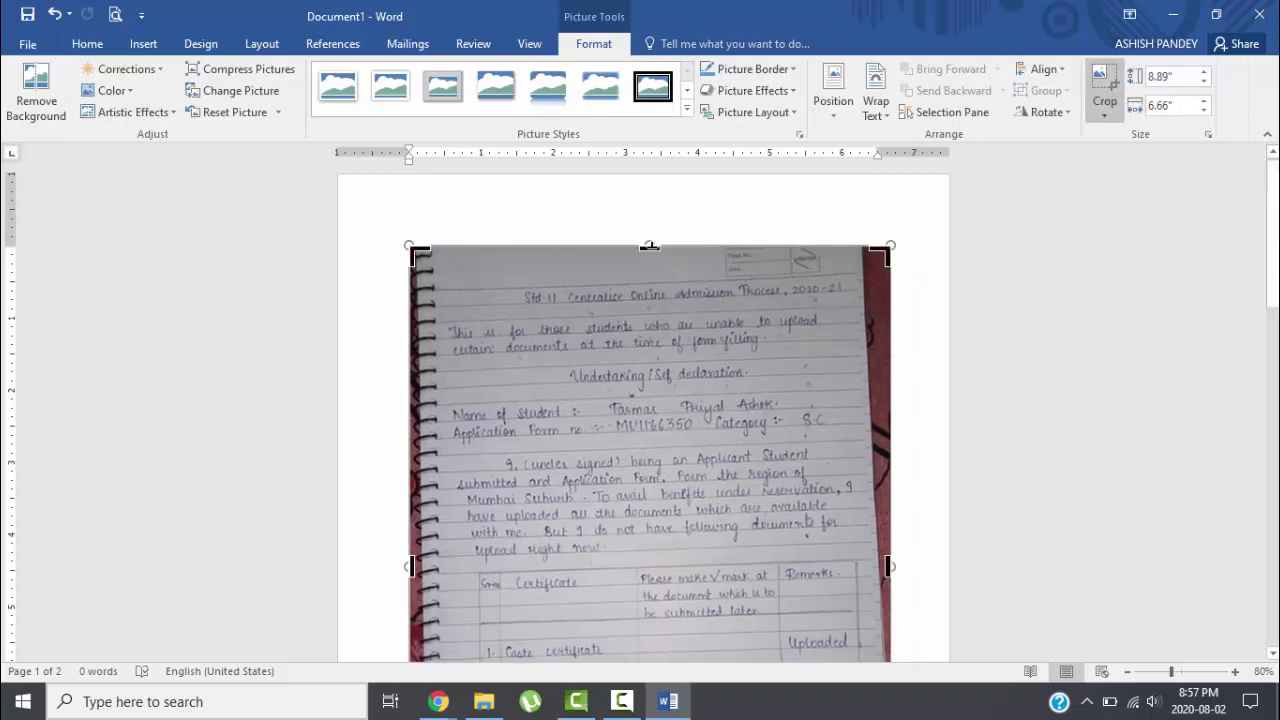
pyautogui.scroll(-6, 612, 463)
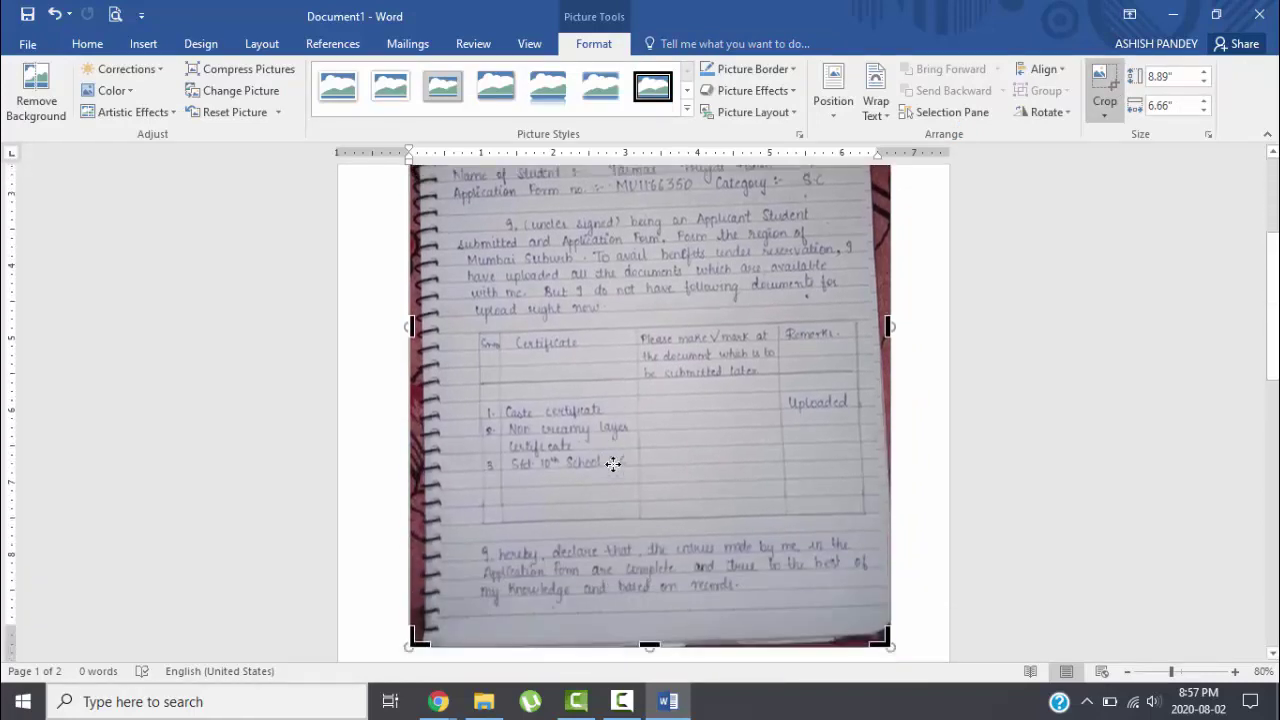
pyautogui.scroll(-9, 612, 463)
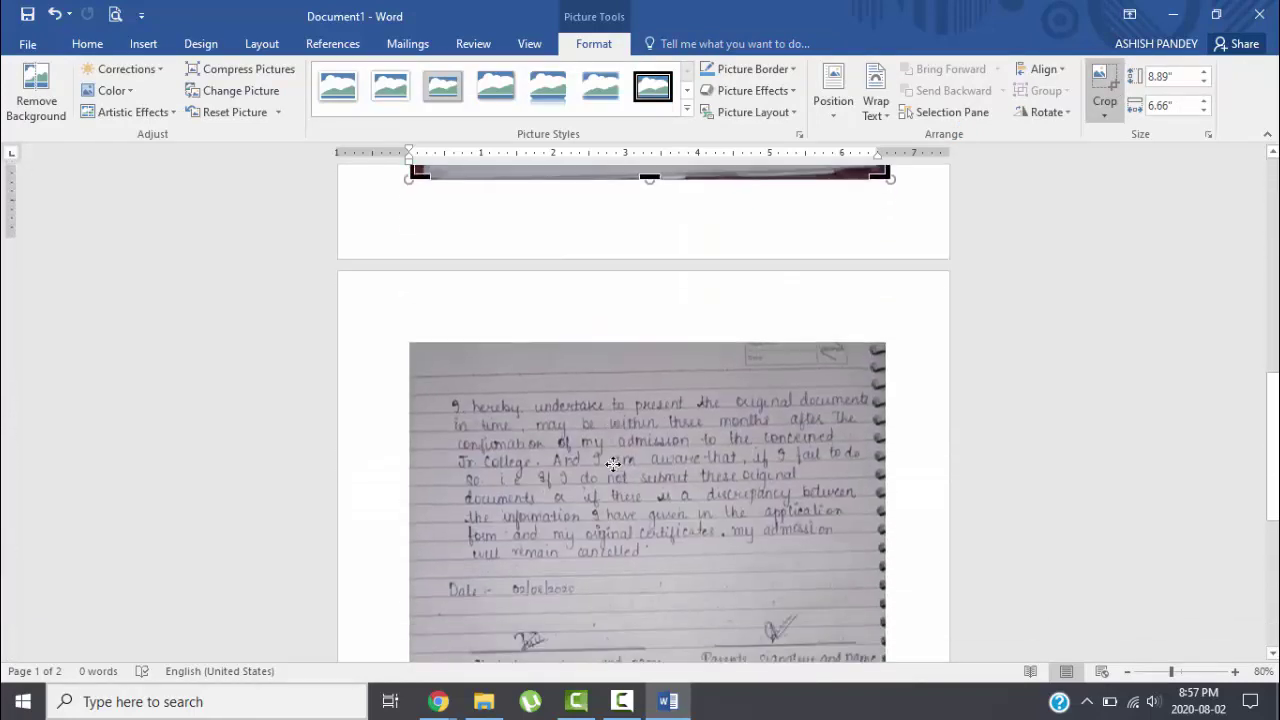
pyautogui.scroll(-1, 612, 463)
pyautogui.scroll(16, 612, 463)
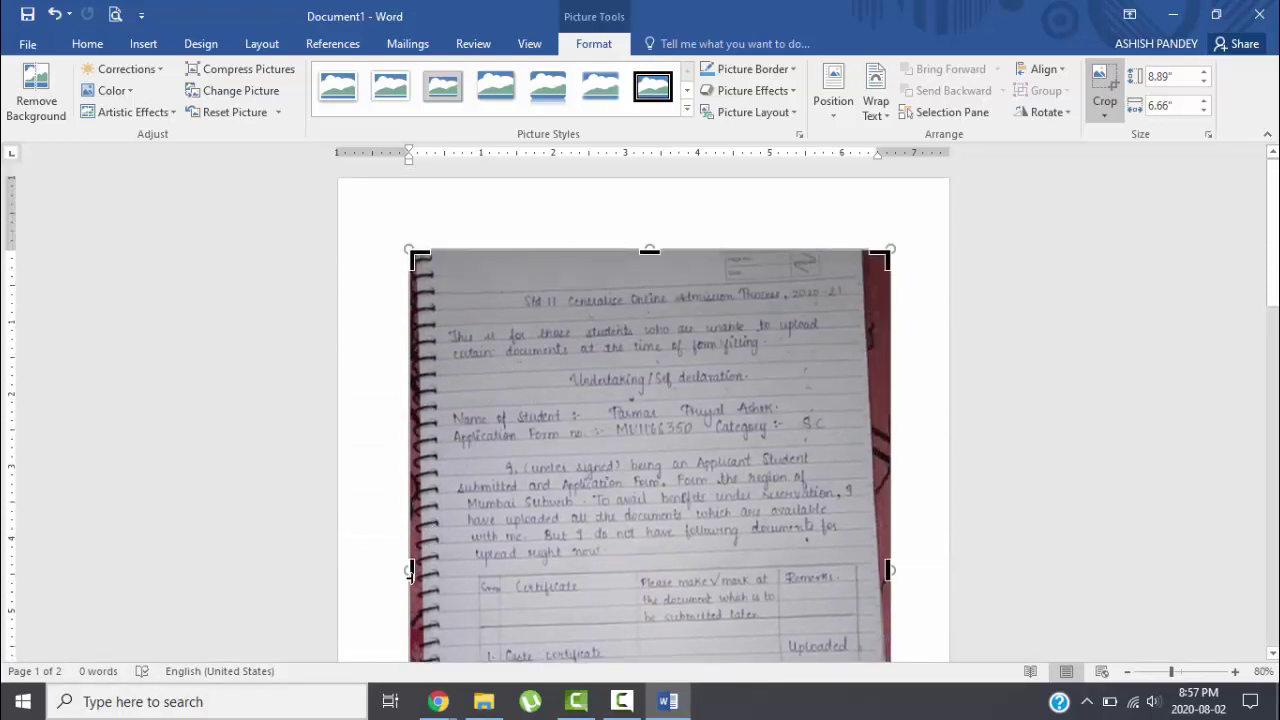
pyautogui.moveTo(409, 570); pyautogui.dragTo(439, 571)
# Step: Crop the background off the lower edge of the first undertaking photo, to a height of about 8.52"
pyautogui.scroll(-6, 609, 505)
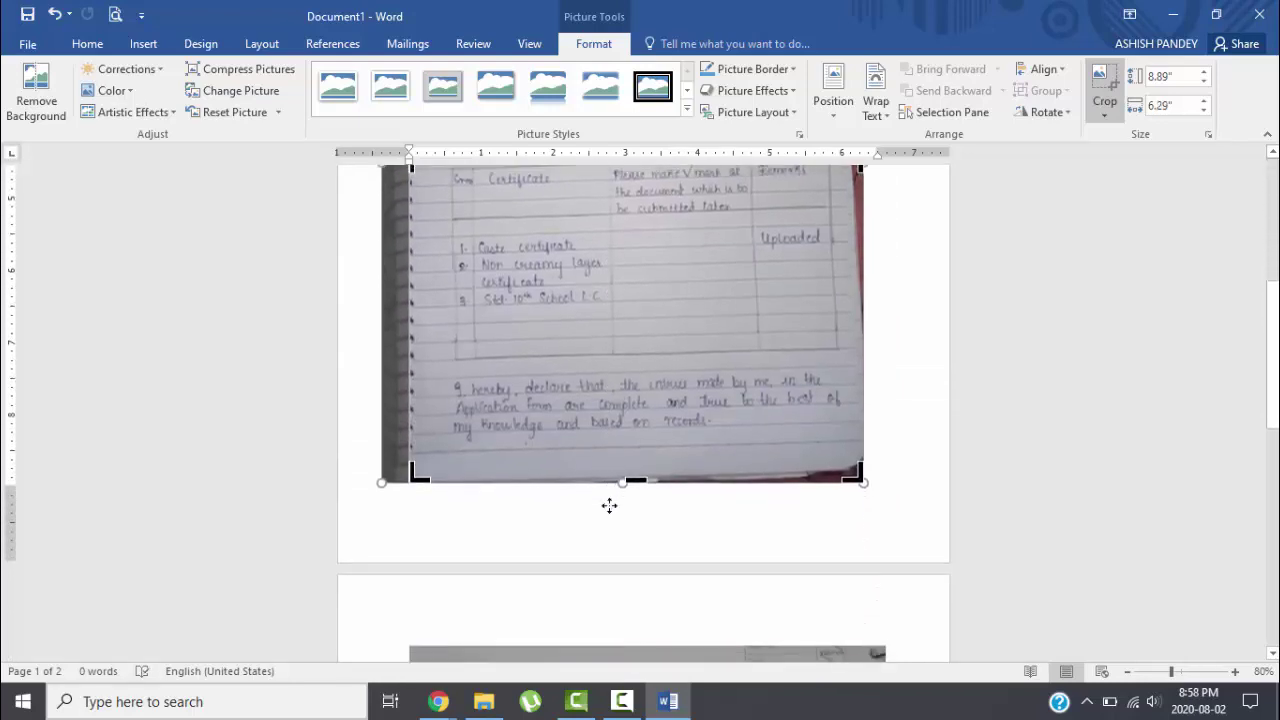
pyautogui.scroll(5, 609, 505)
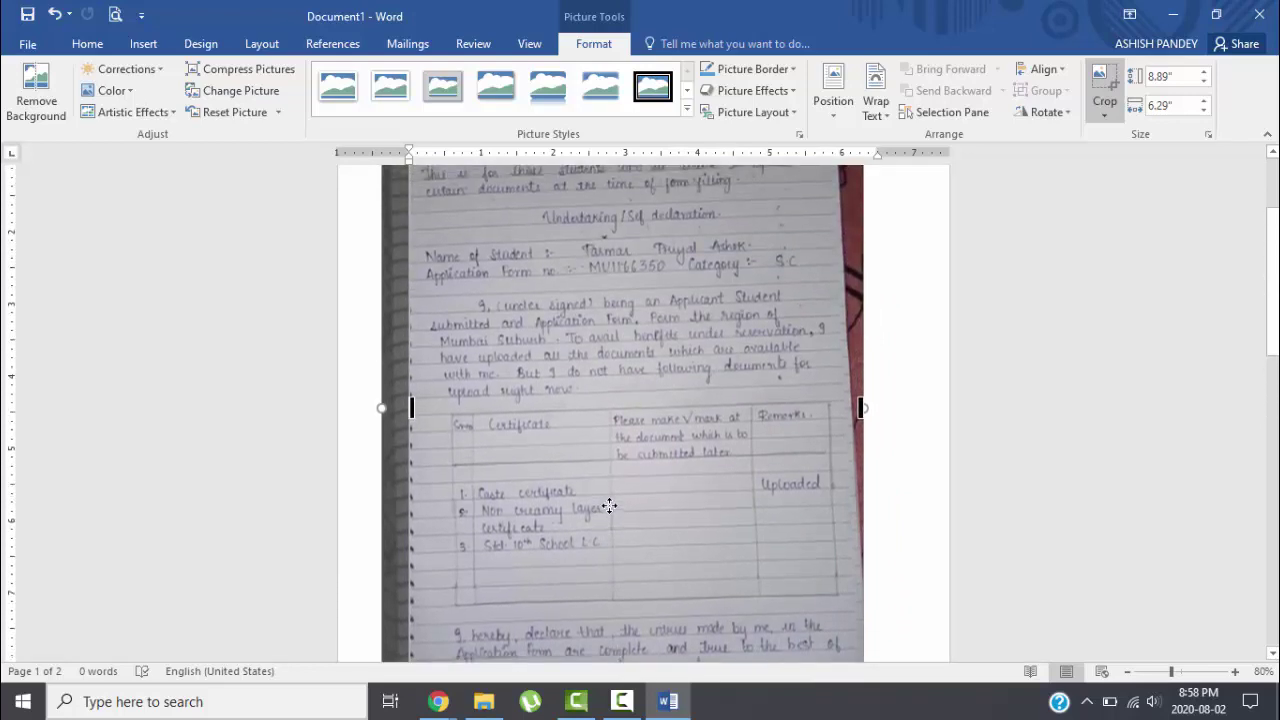
pyautogui.scroll(-5, 609, 505)
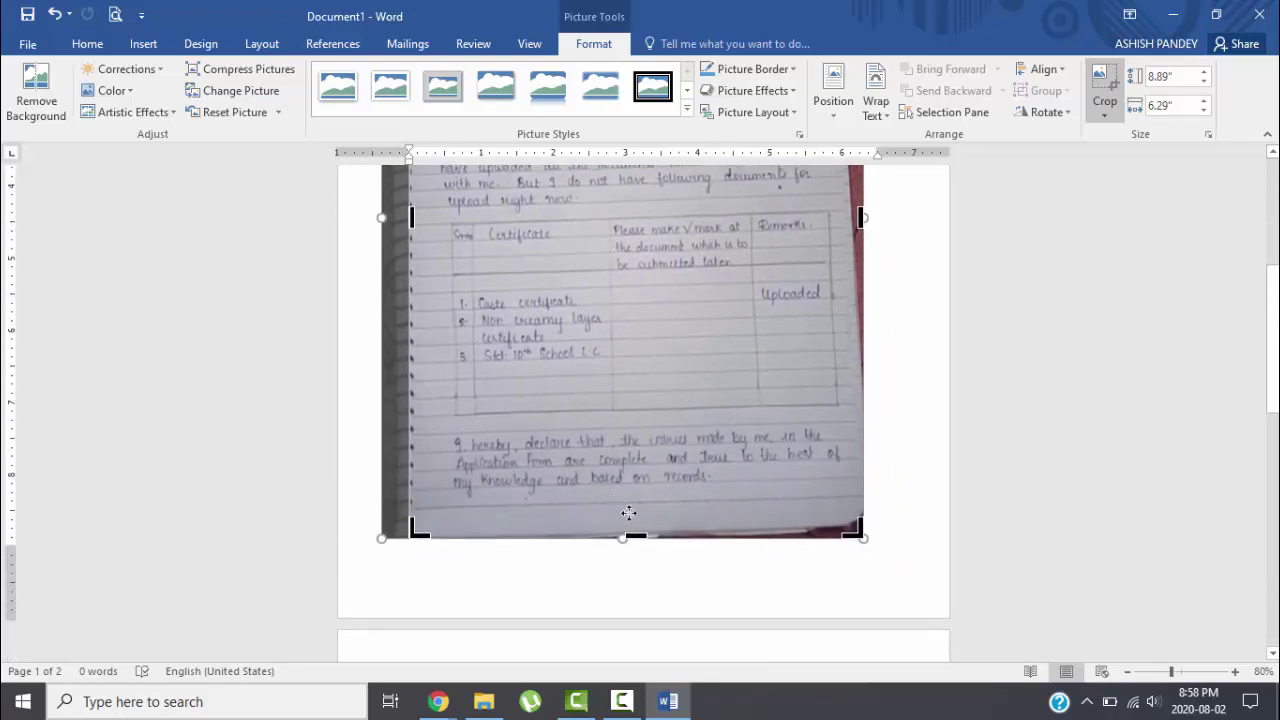
pyautogui.moveTo(636, 537); pyautogui.dragTo(646, 514)
pyautogui.scroll(6, 646, 512)
pyautogui.scroll(1, 650, 480)
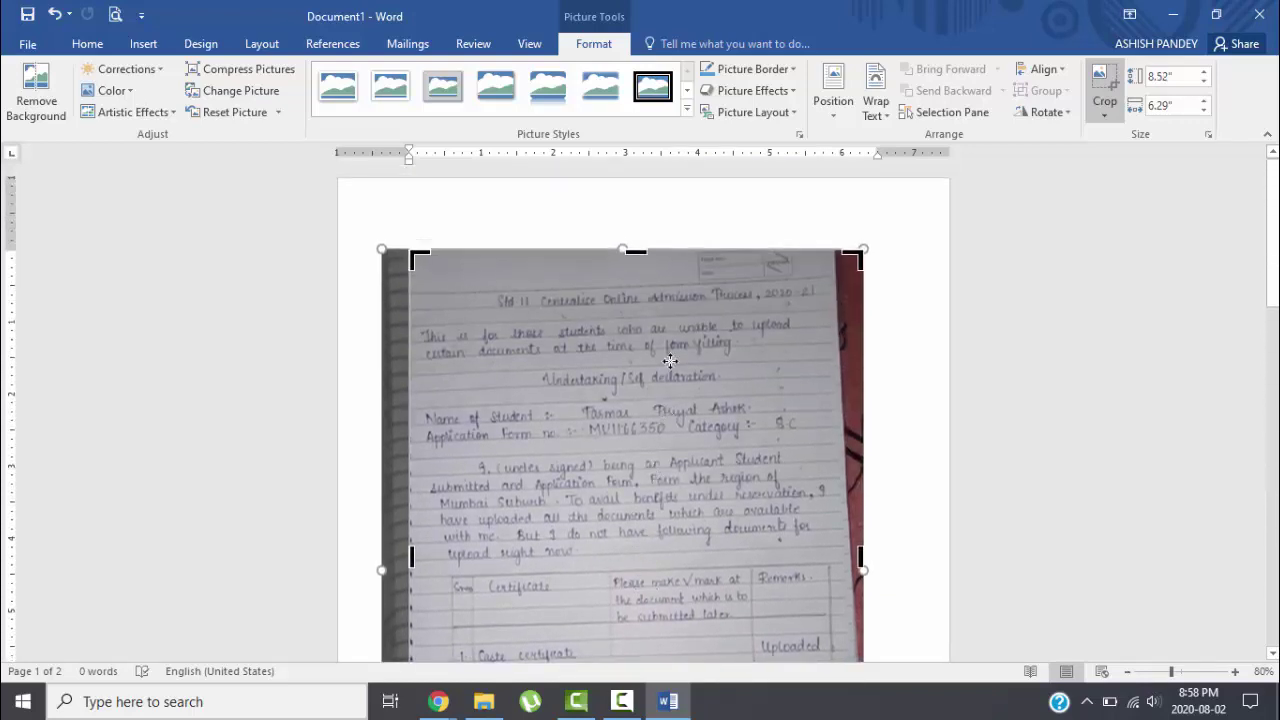
# Step: Check both undertaking pages and finish cropping the photo on the first page
pyautogui.scroll(-15, 674, 295)
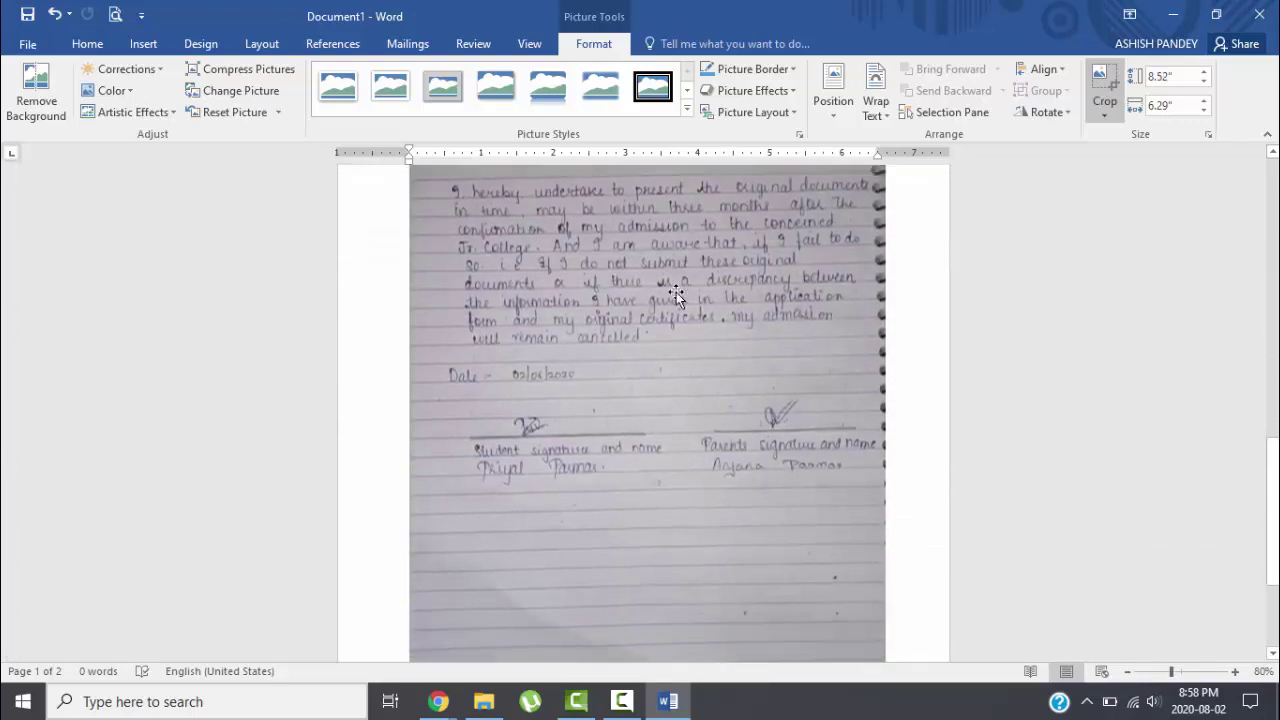
pyautogui.scroll(15, 676, 305)
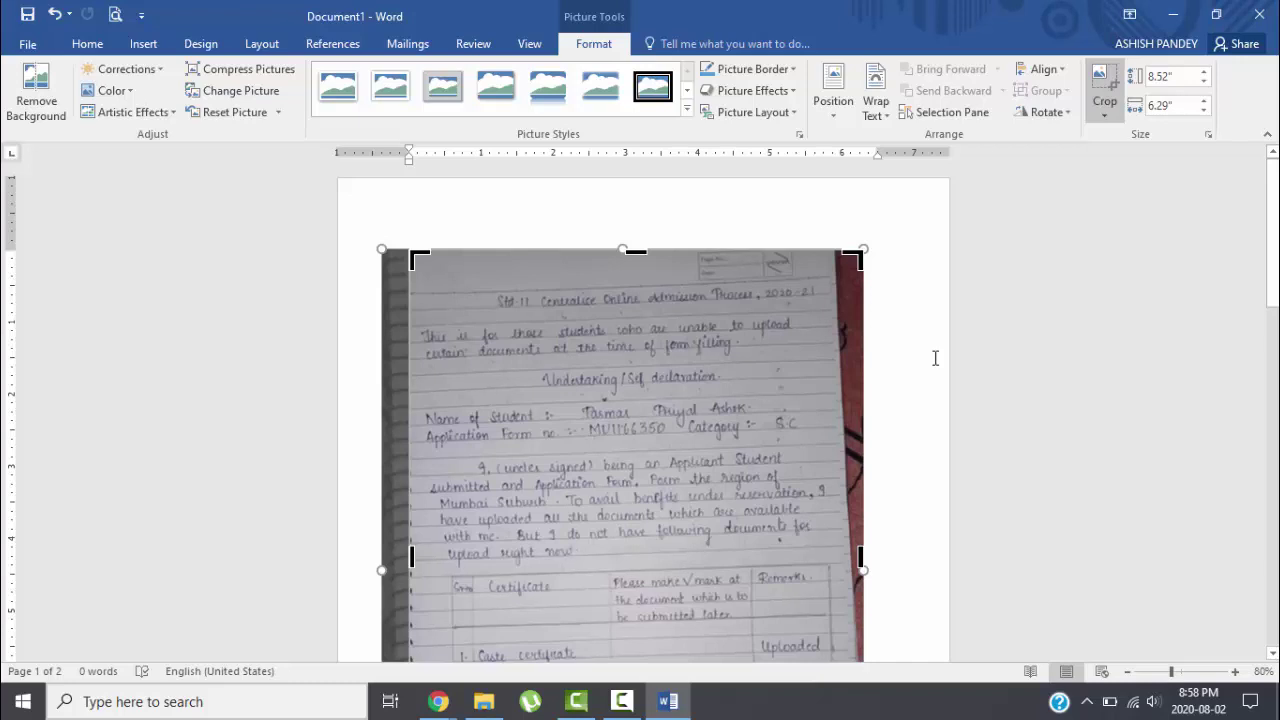
pyautogui.click(935, 358)
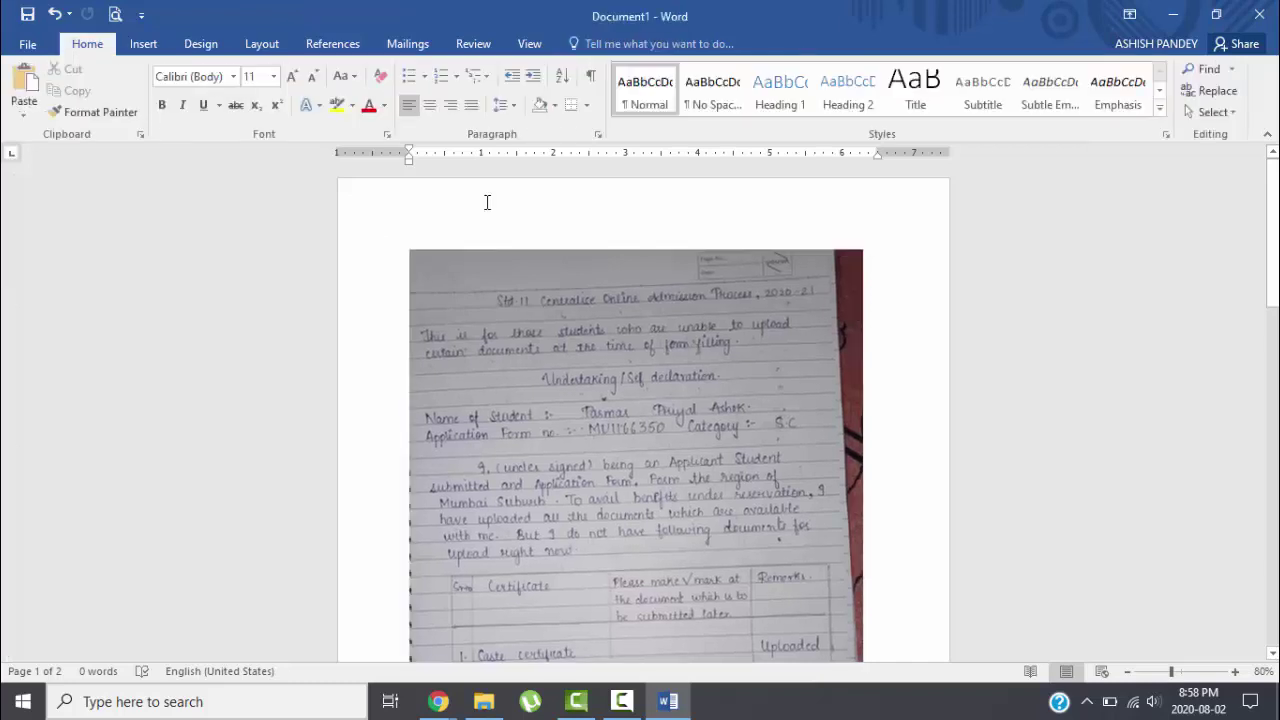
# Step: Start saving the undertaking document to the Downloads folder in PDF format
pyautogui.click(27, 44)
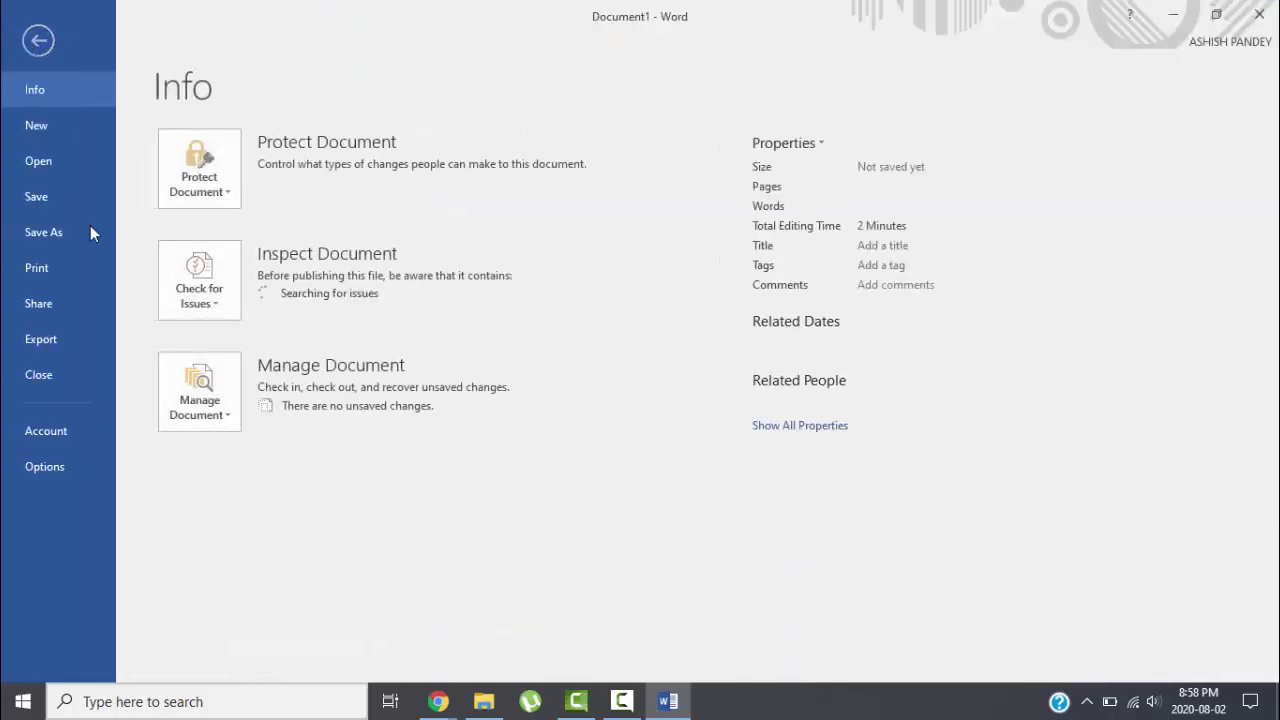
pyautogui.click(57, 232)
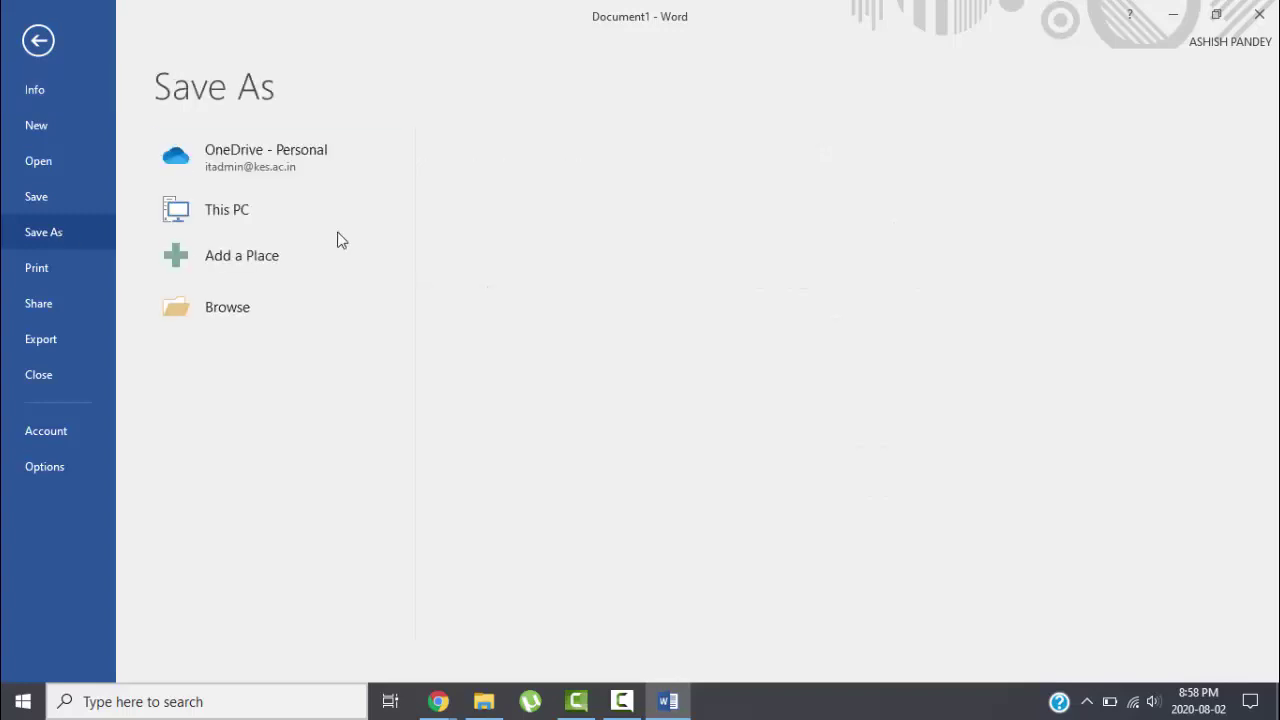
pyautogui.click(295, 228)
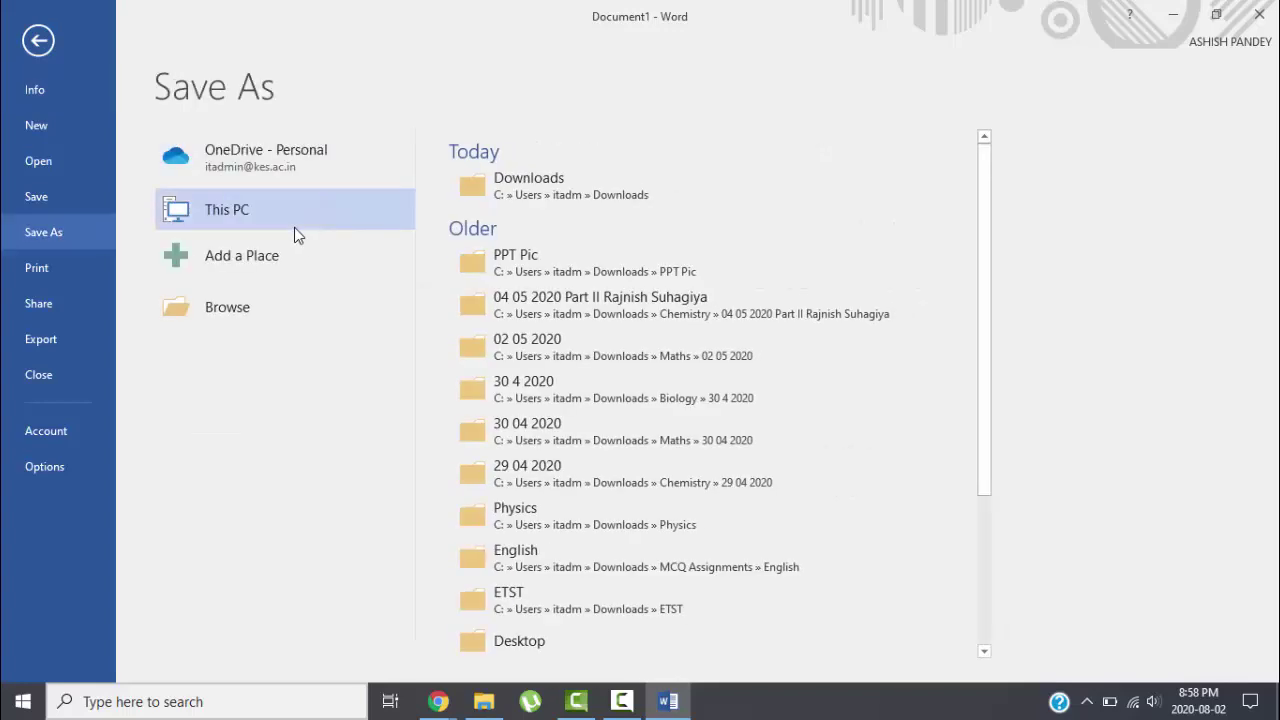
pyautogui.click(560, 200)
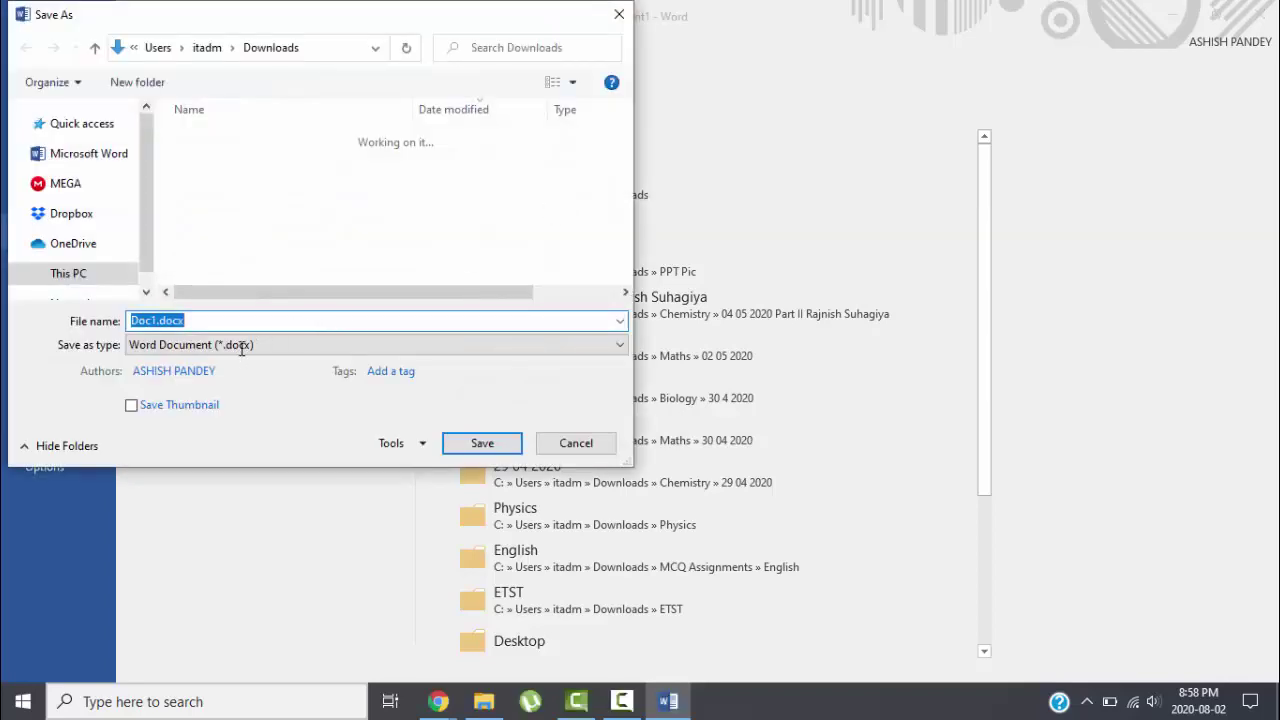
pyautogui.click(240, 348)
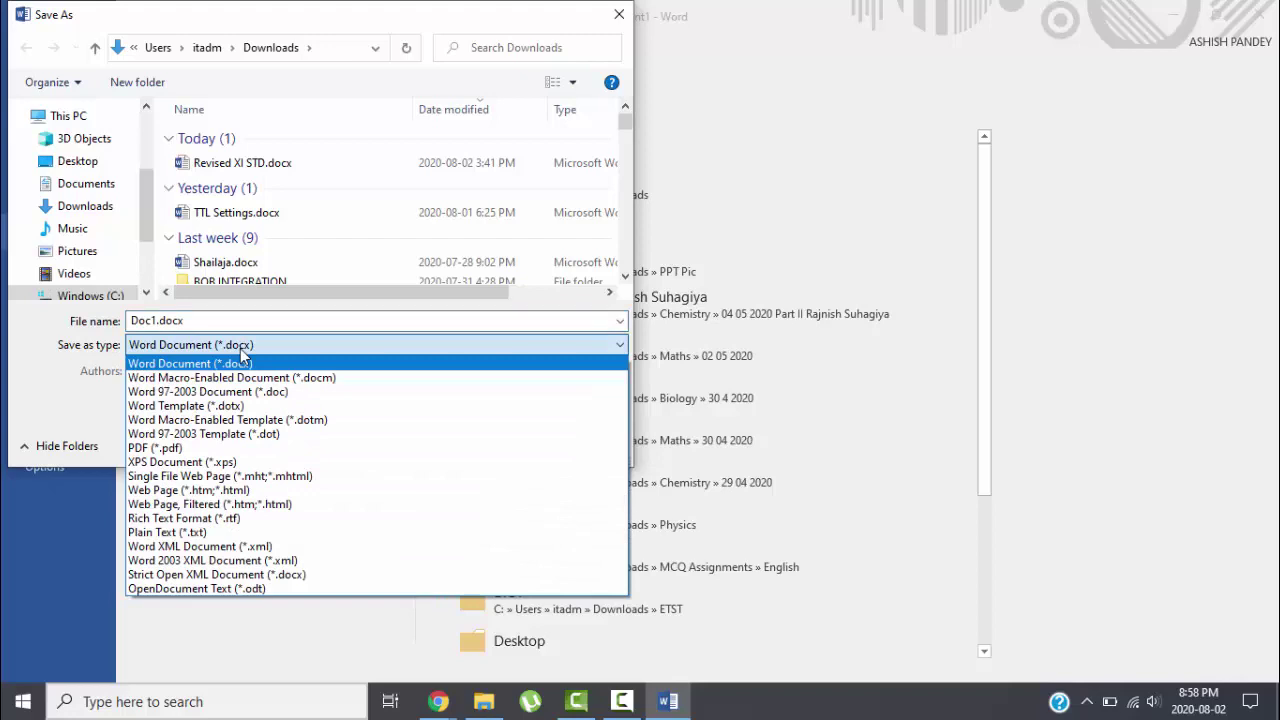
pyautogui.click(192, 449)
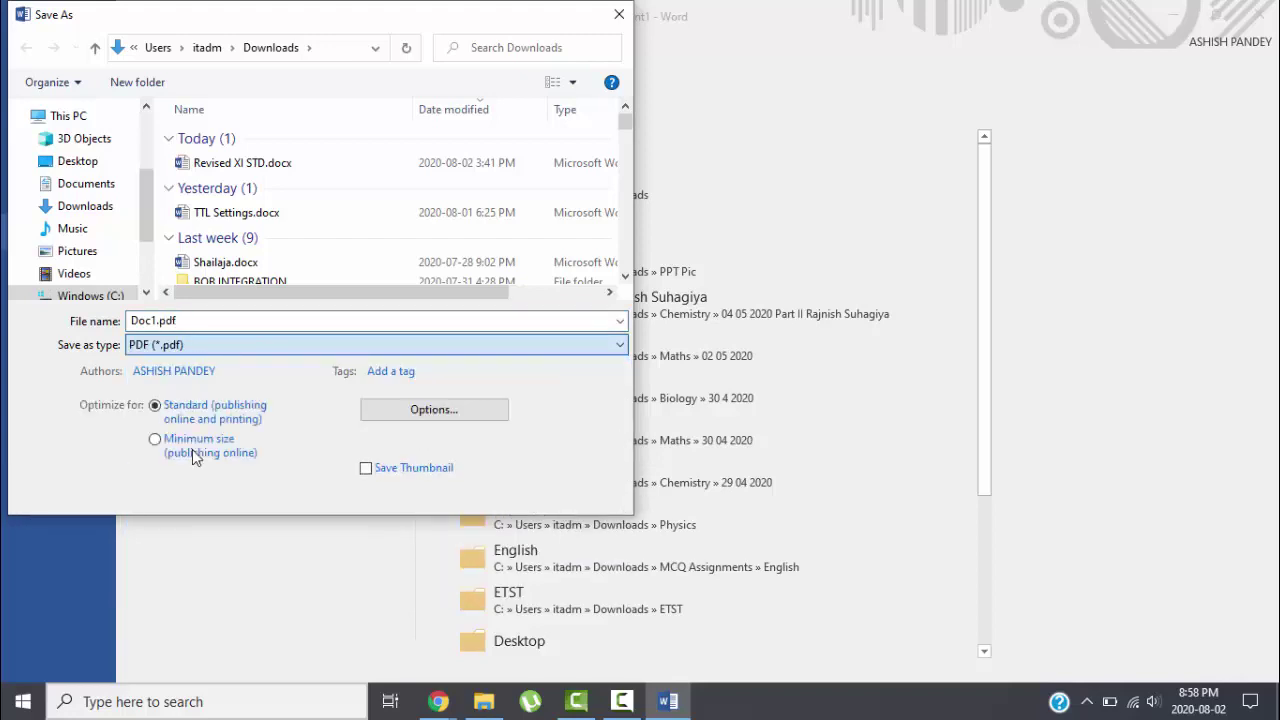
# Step: Save the undertaking PDF under the file name Self Declaration
pyautogui.doubleClick(248, 321)
pyautogui.write('Self Declaration')
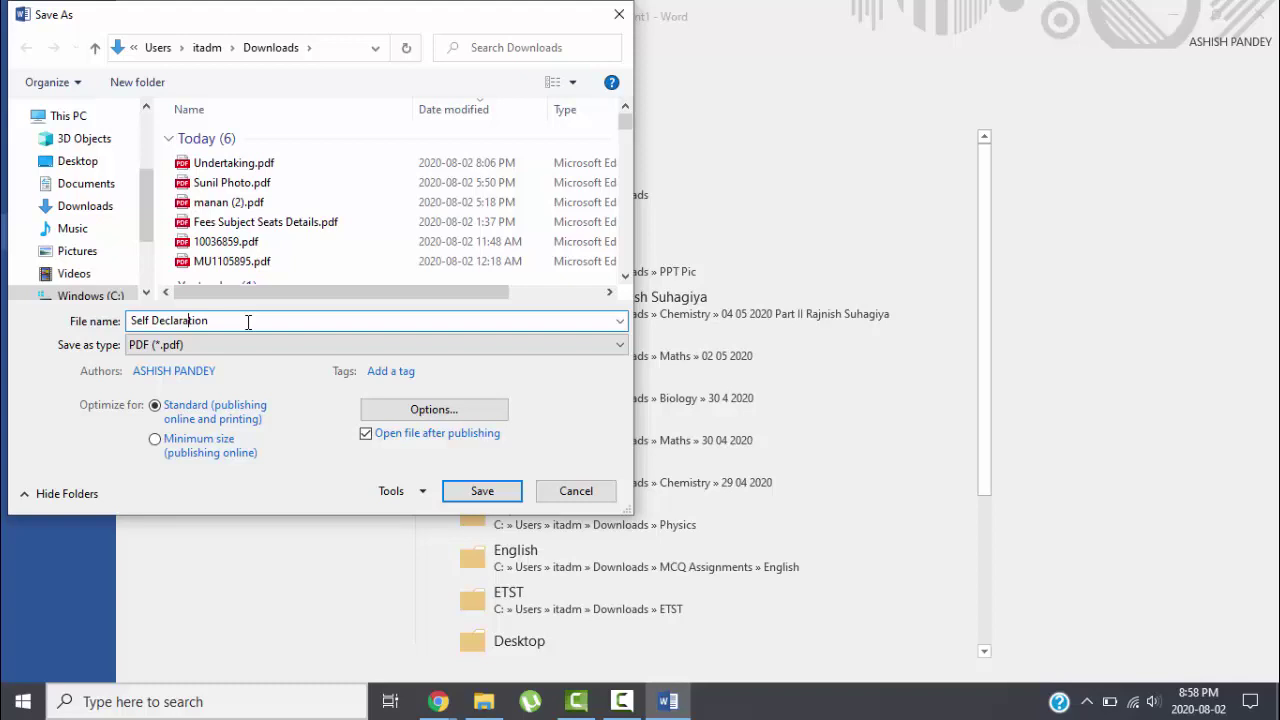
pyautogui.hotkey('ctrl', 'a')
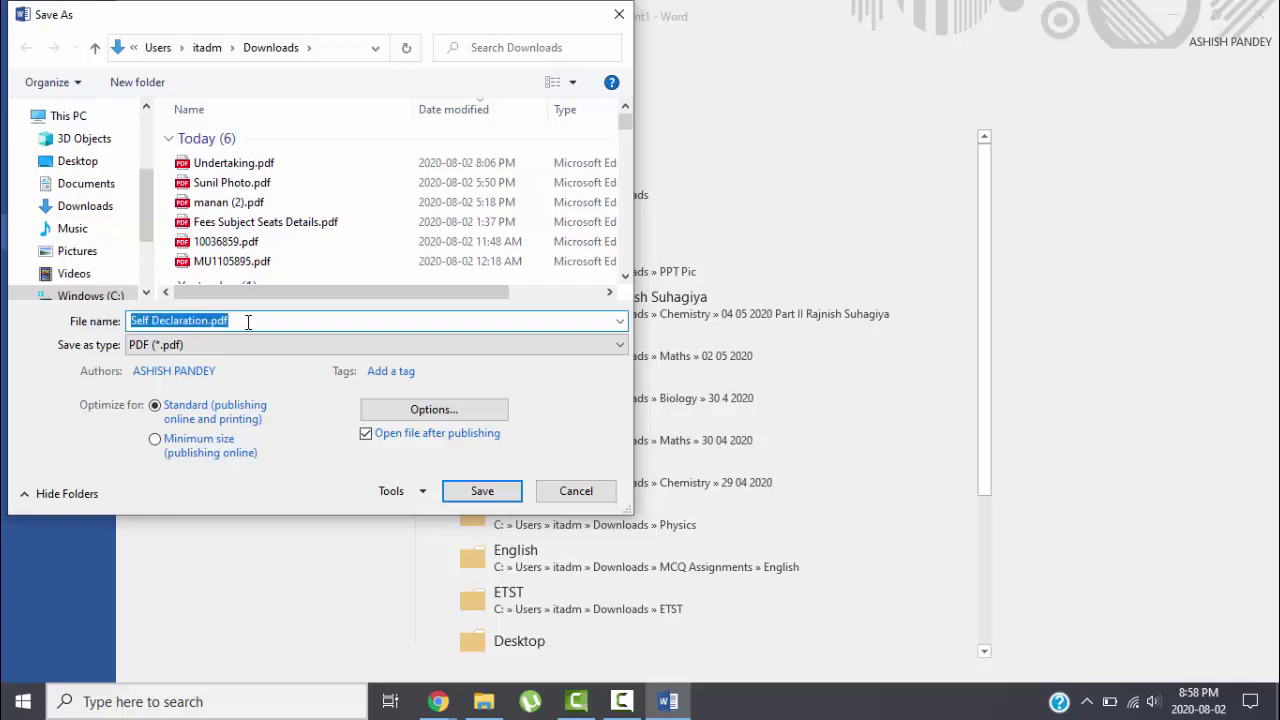
pyautogui.press('Escape')
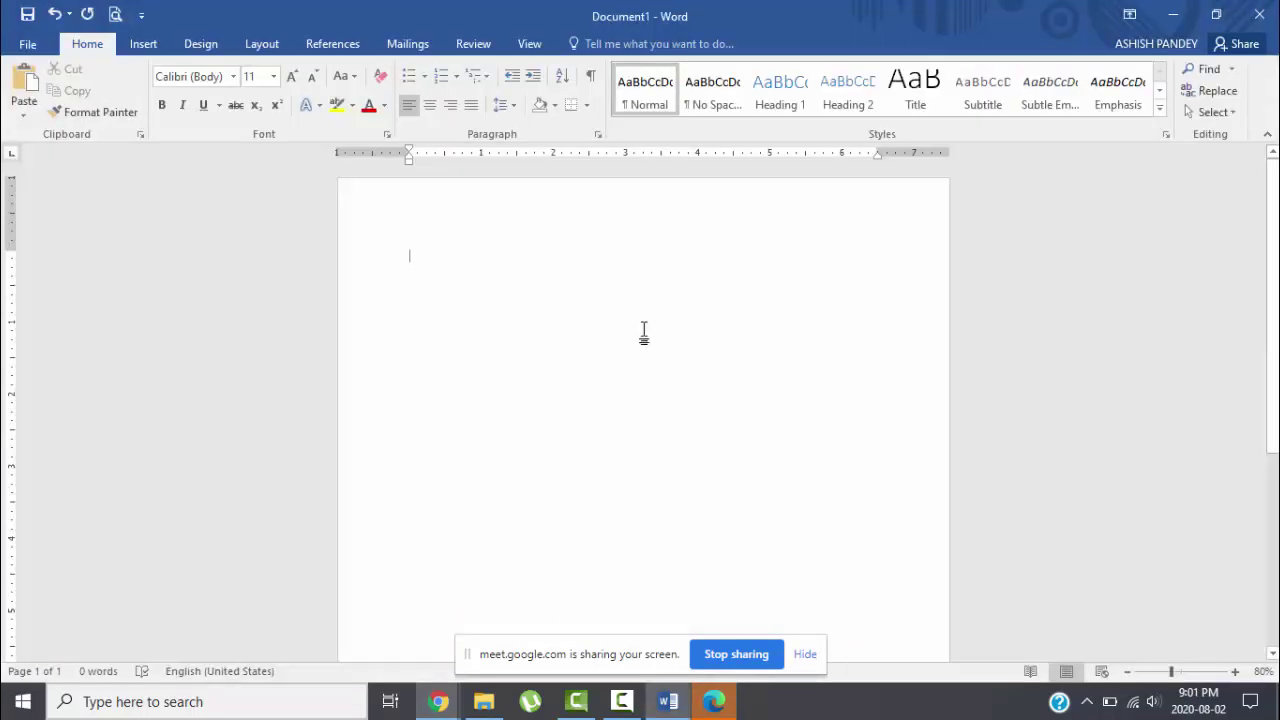
# Step: Paste the caste certificate photo into the blank document and crop the background off its upper edge, to a height of about 10.22"
pyautogui.hotkey('ctrl', 'v')
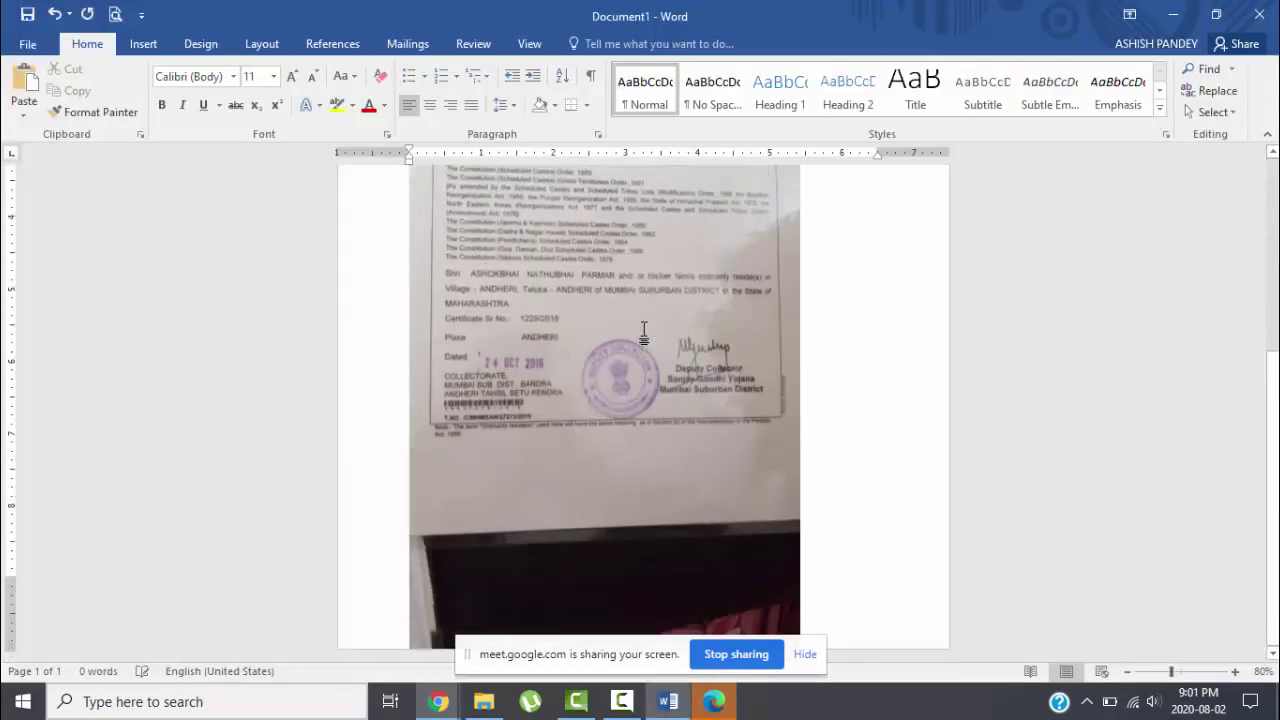
pyautogui.click(644, 331)
pyautogui.scroll(5, 644, 330)
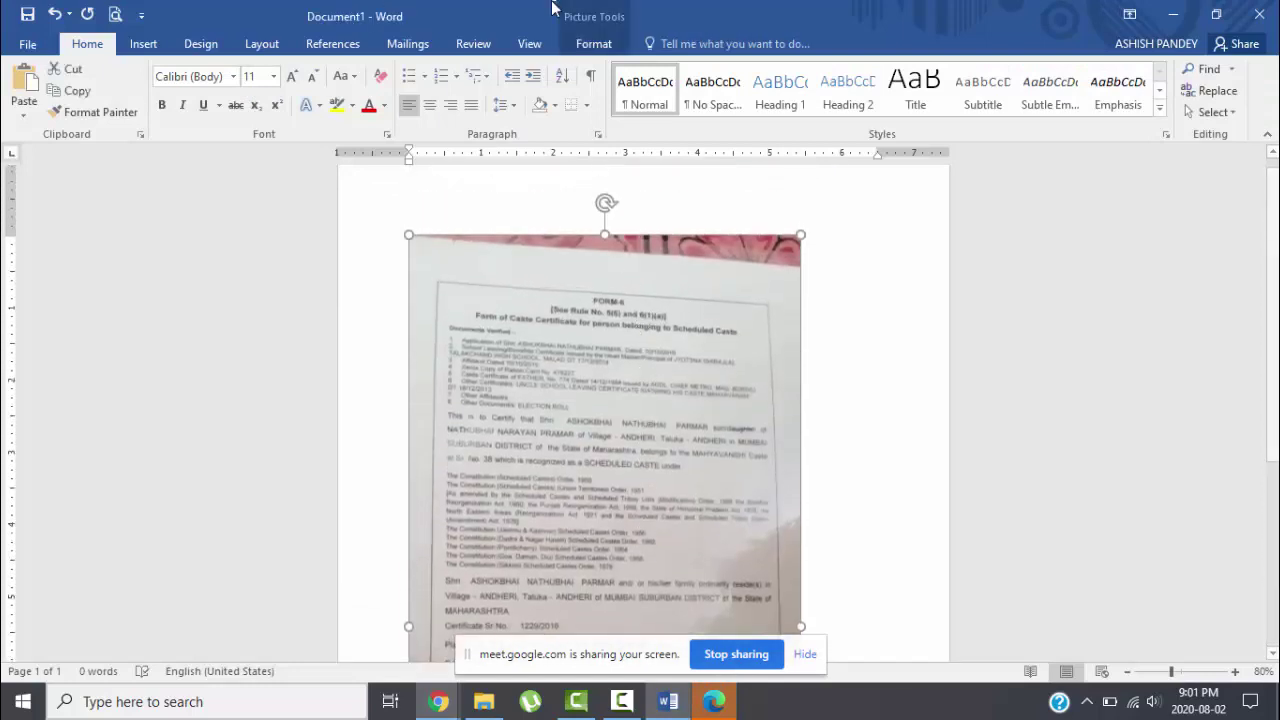
pyautogui.click(582, 42)
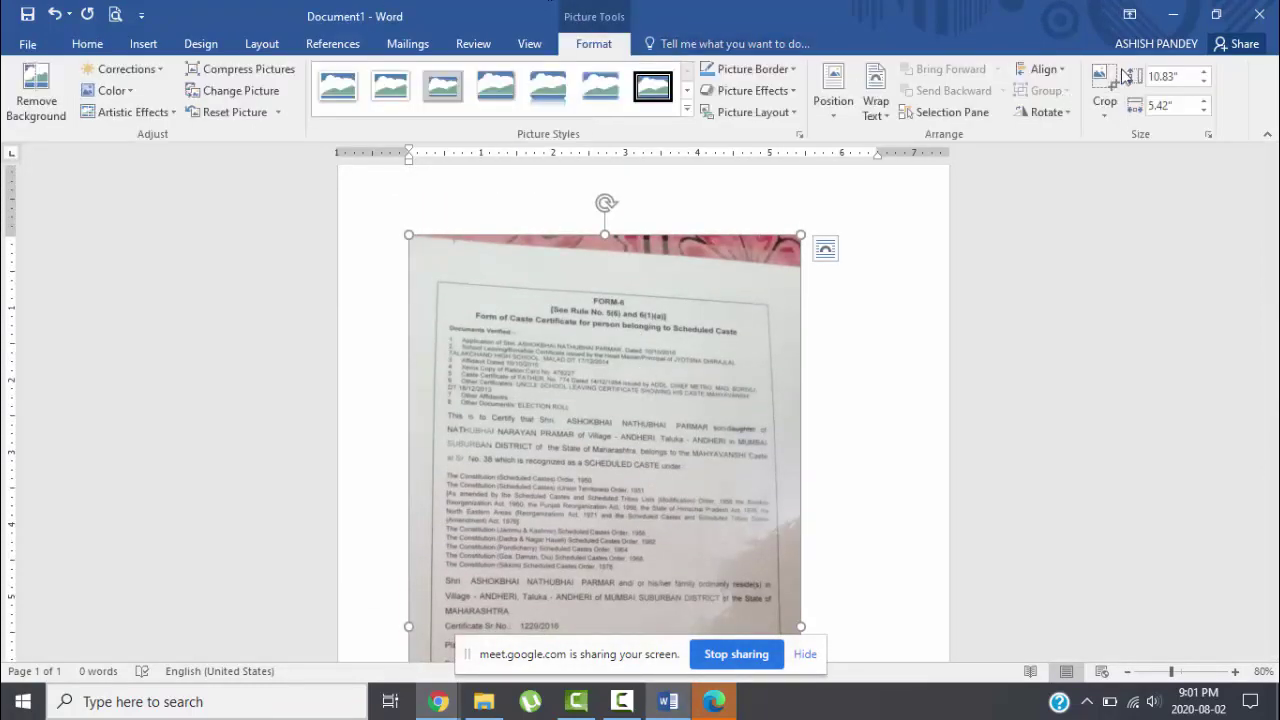
pyautogui.click(1104, 85)
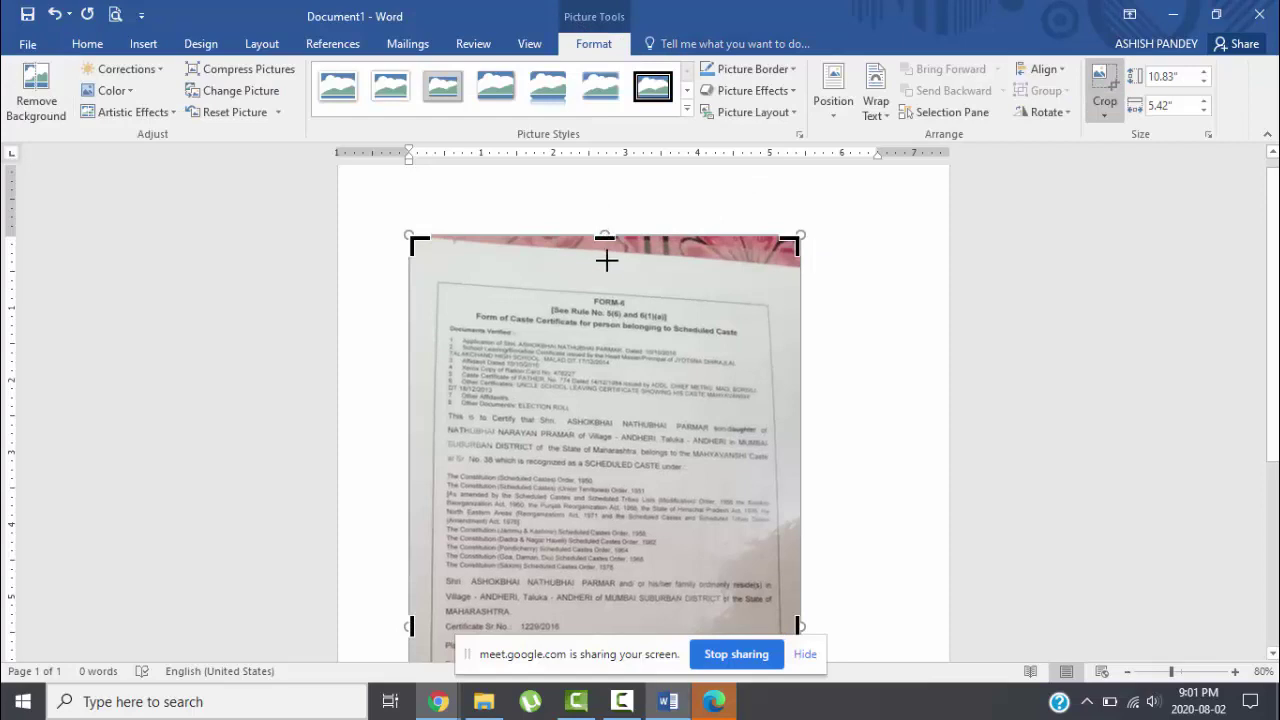
pyautogui.moveTo(606, 260); pyautogui.dragTo(610, 288)
pyautogui.scroll(-5, 622, 385)
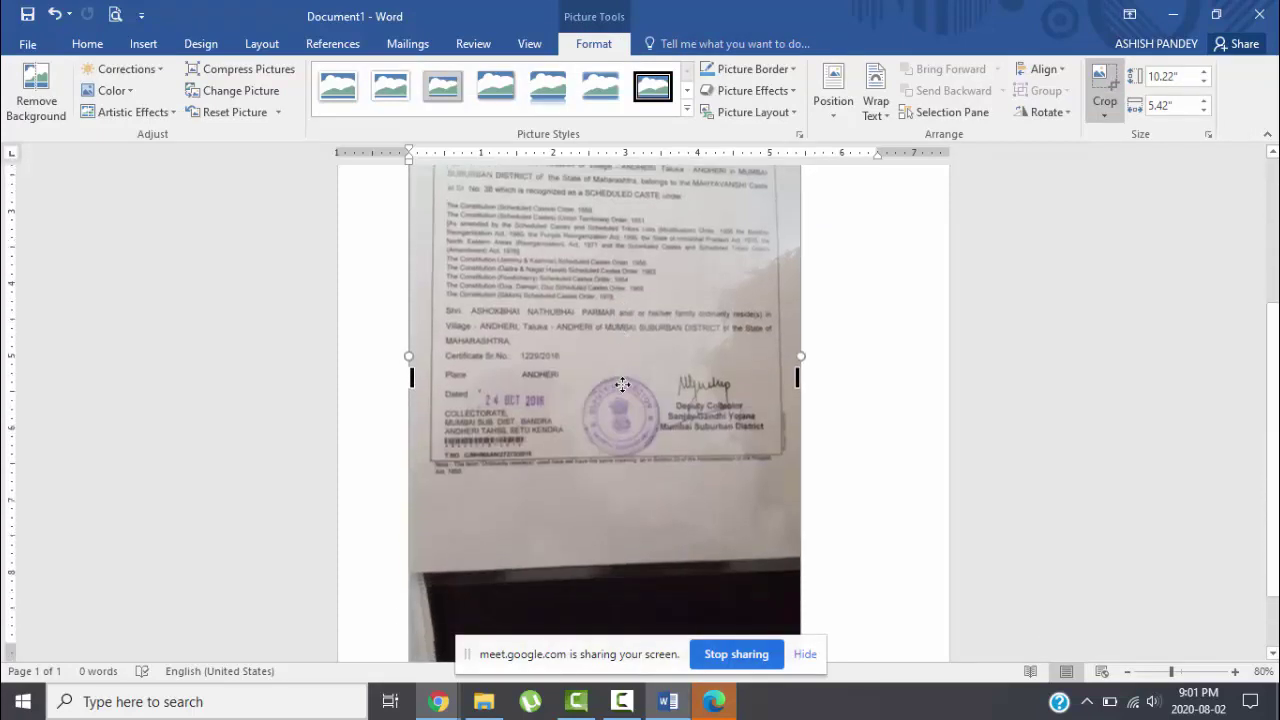
pyautogui.scroll(-2, 622, 385)
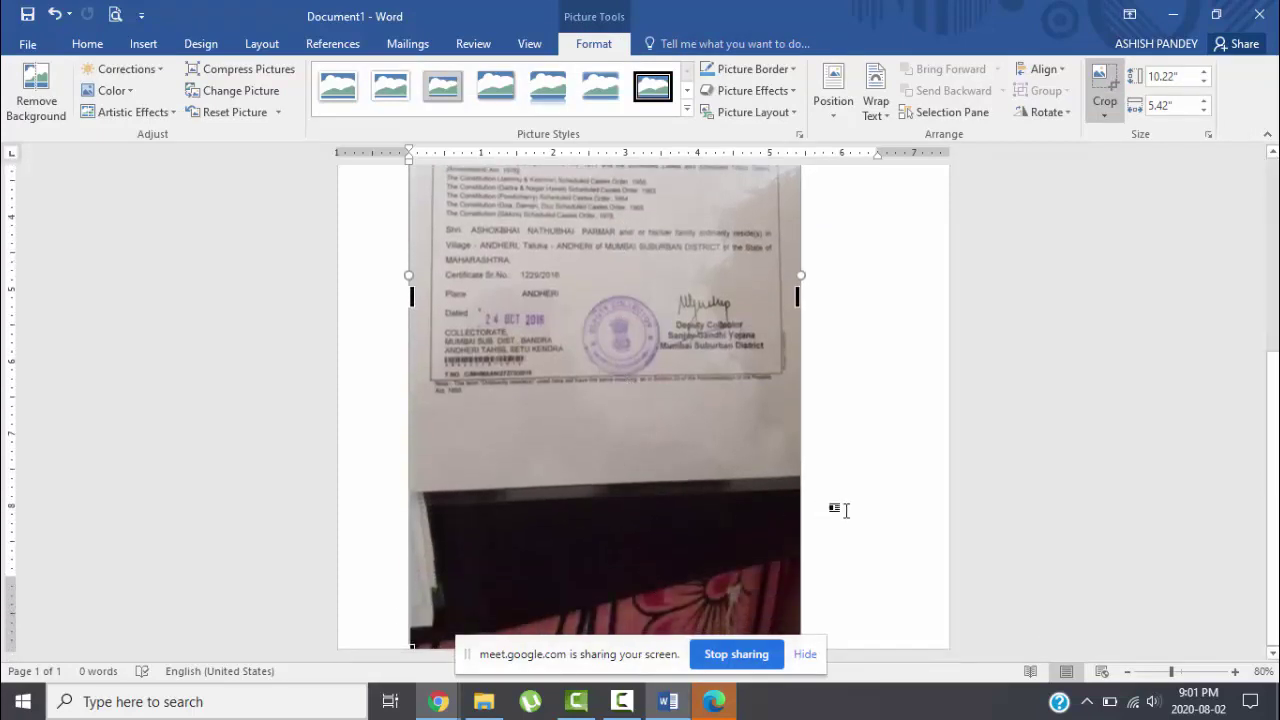
pyautogui.click(840, 510)
# Step: Scale the caste certificate photo down to about 8.36" high by 4.43" wide
pyautogui.doubleClick(623, 537)
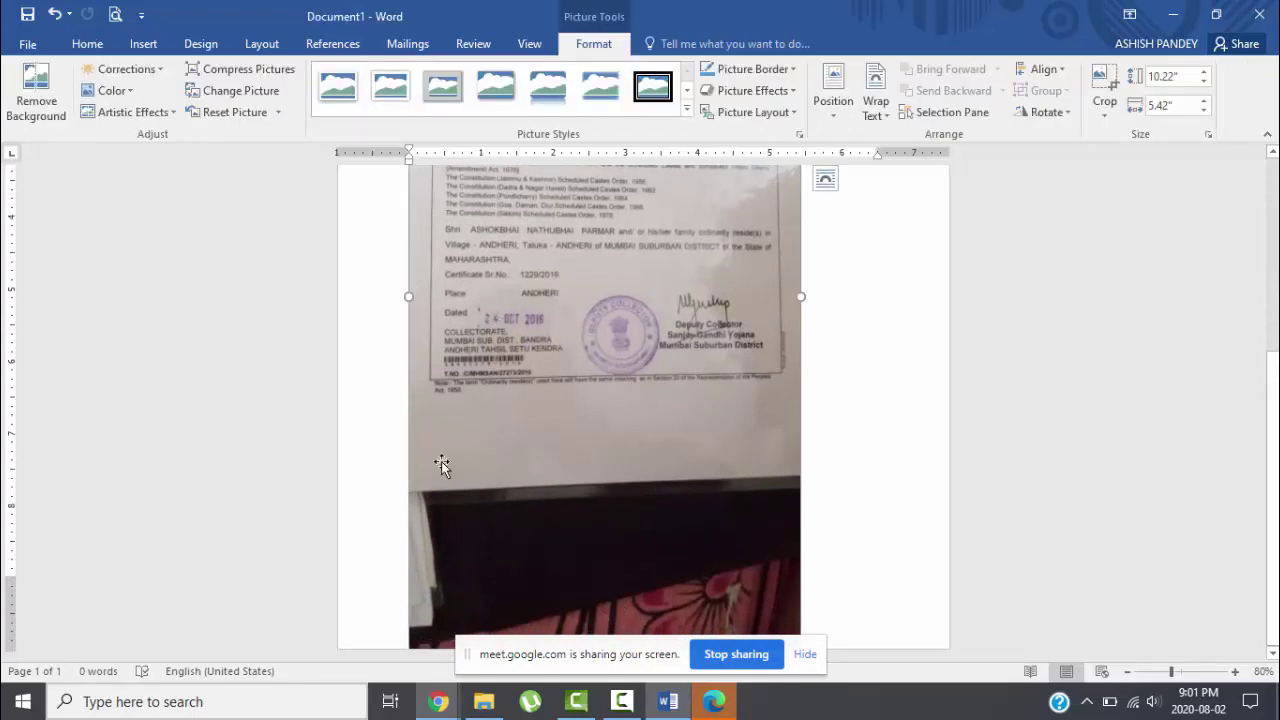
pyautogui.scroll(8, 441, 461)
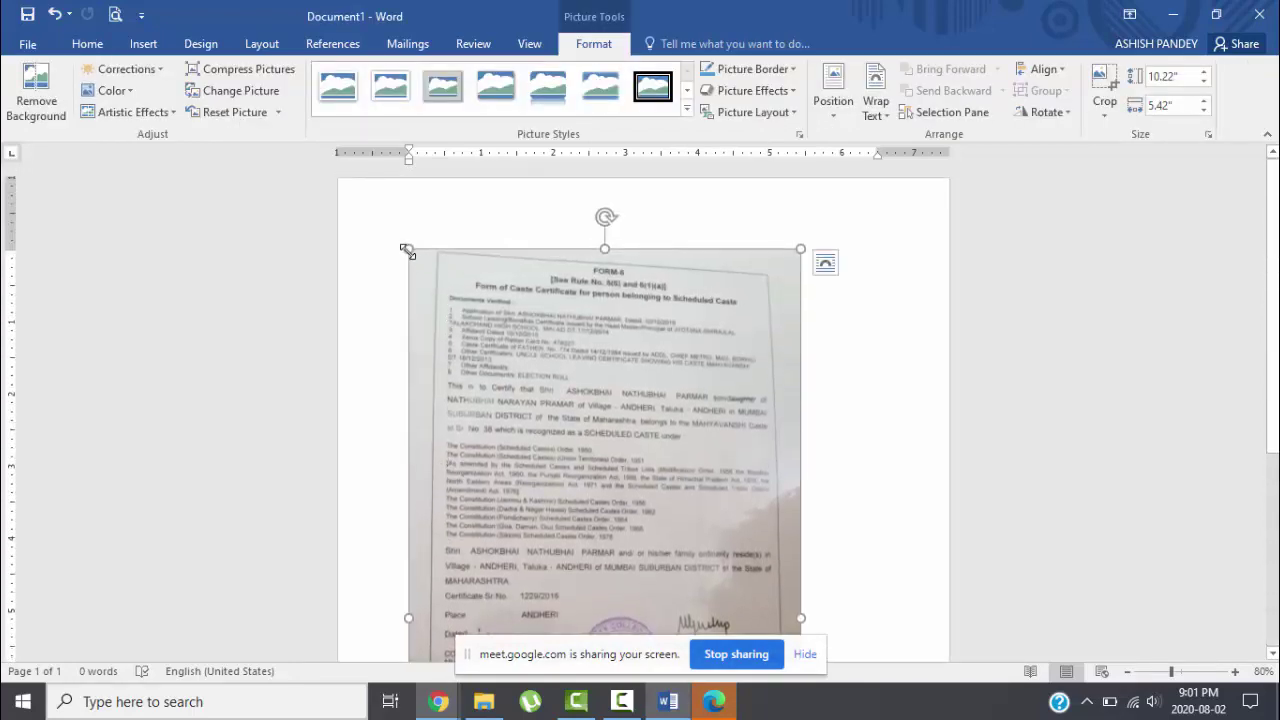
pyautogui.moveTo(408, 252); pyautogui.dragTo(480, 387)
# Step: Crop the background below the caste certificate to a height of about 5.49" and enlarge the photo to about 7.94" by 6.4"
pyautogui.scroll(-5, 580, 280)
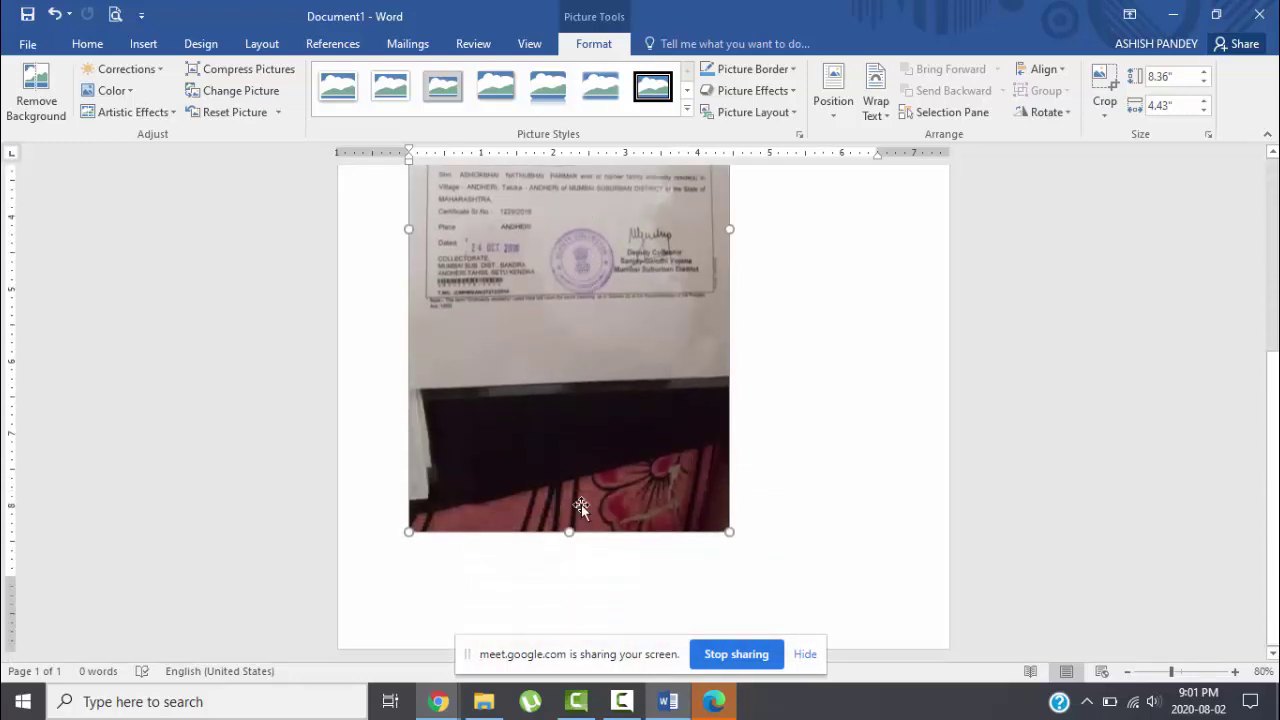
pyautogui.click(1110, 82)
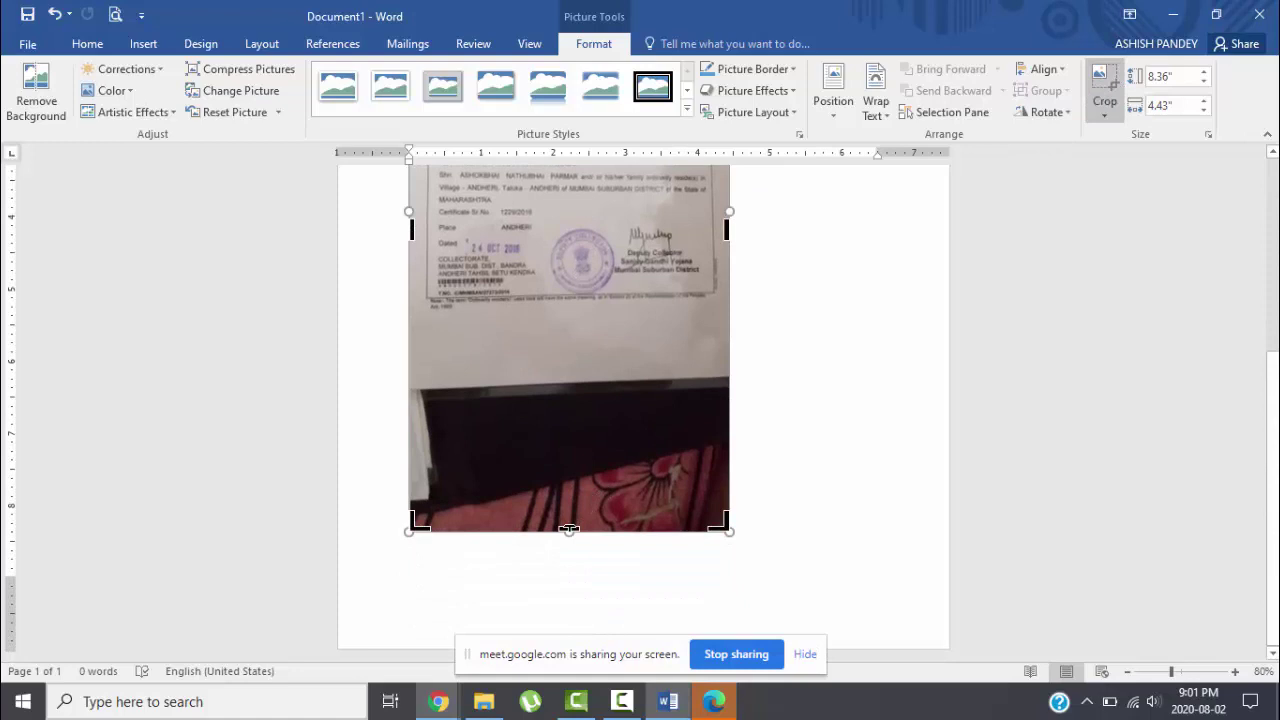
pyautogui.moveTo(569, 529); pyautogui.dragTo(603, 322)
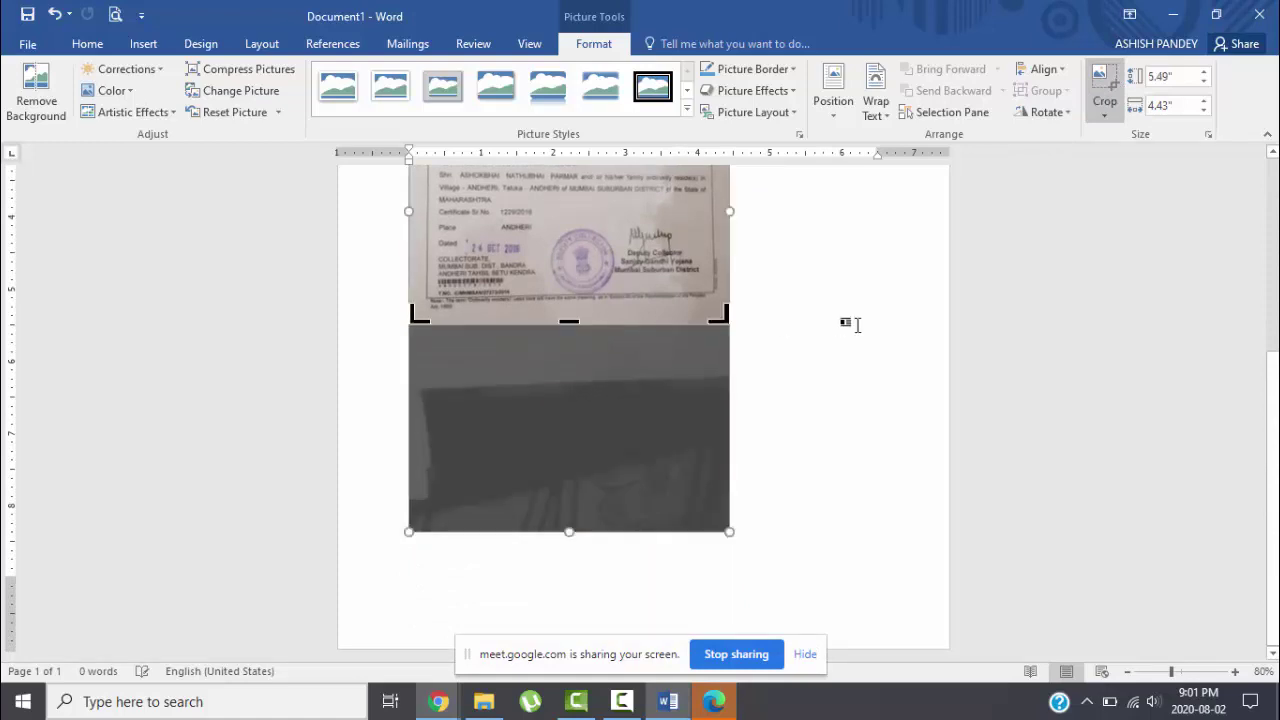
pyautogui.scroll(5, 850, 323)
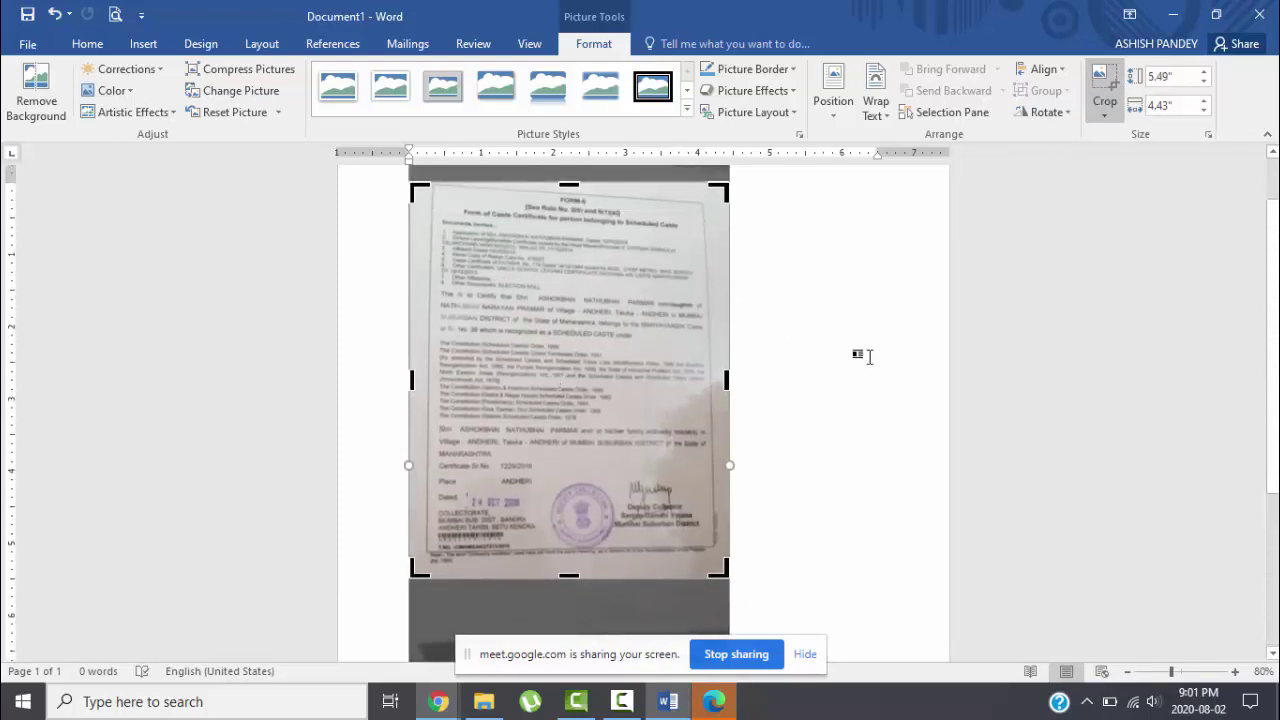
pyautogui.click(866, 354)
pyautogui.click(571, 366)
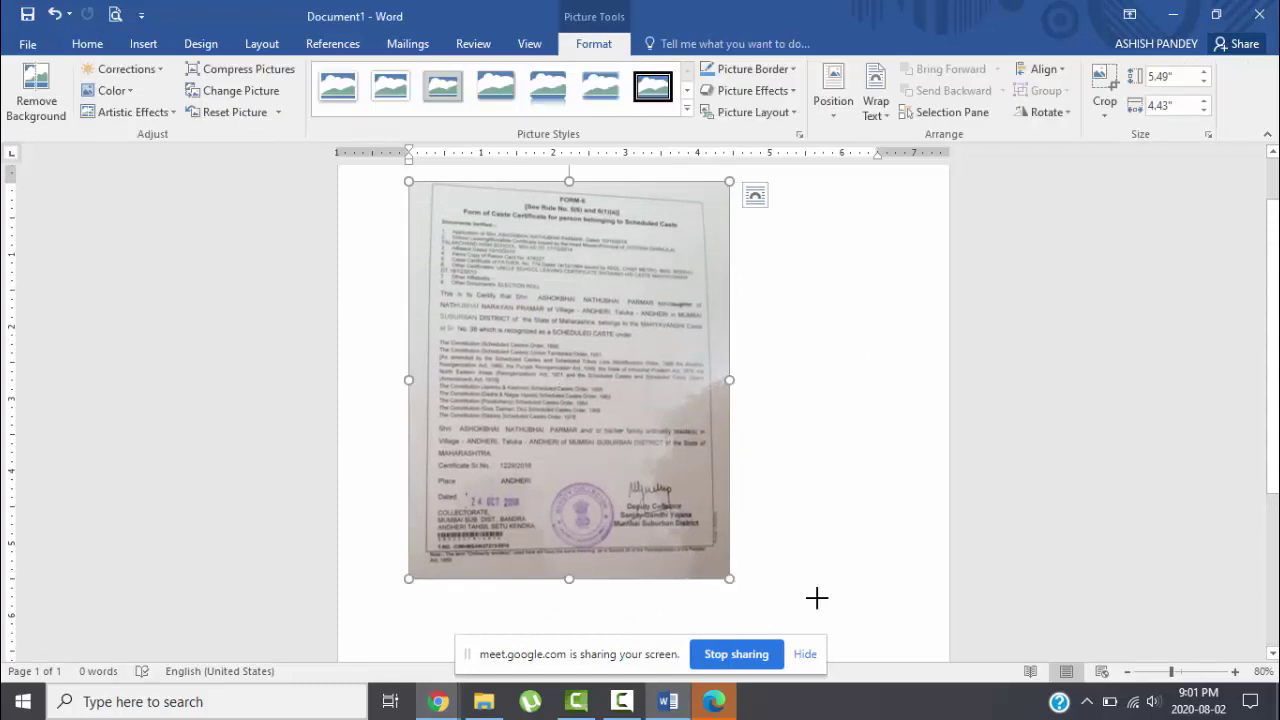
pyautogui.moveTo(816, 597); pyautogui.dragTo(878, 617)
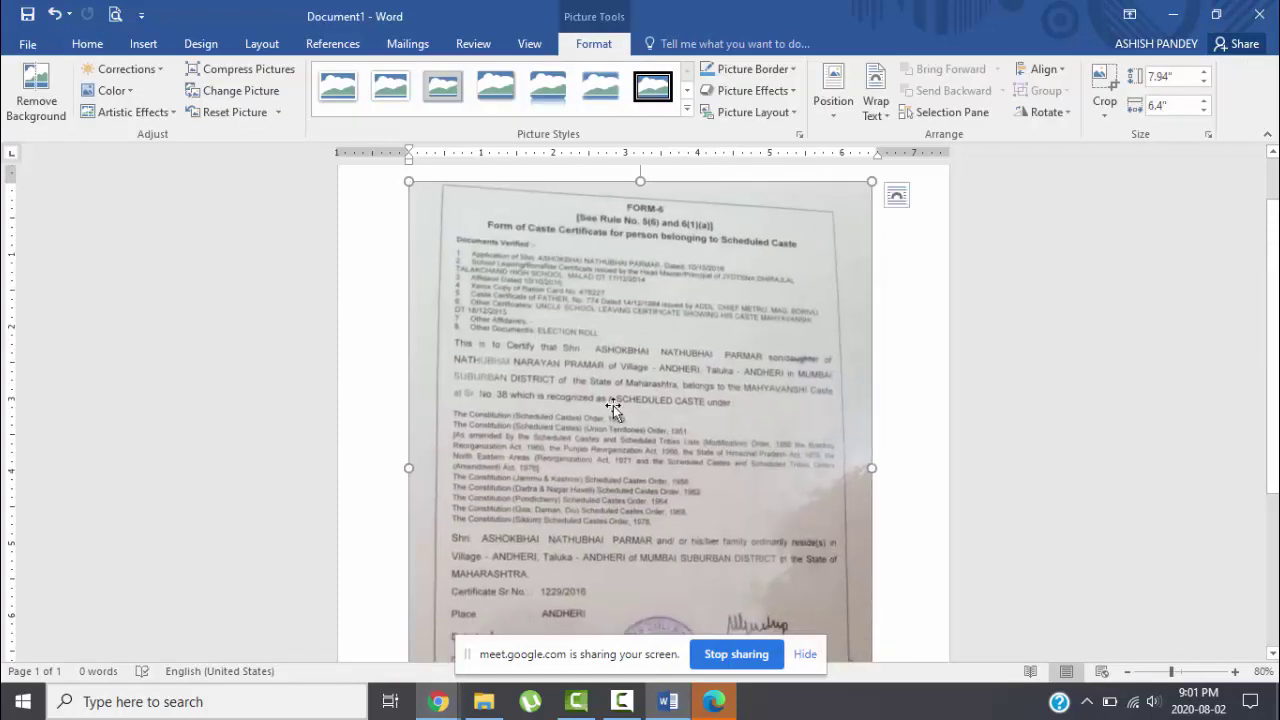
# Step: Start saving the caste certificate document to the Downloads folder in PDF format
pyautogui.click(30, 44)
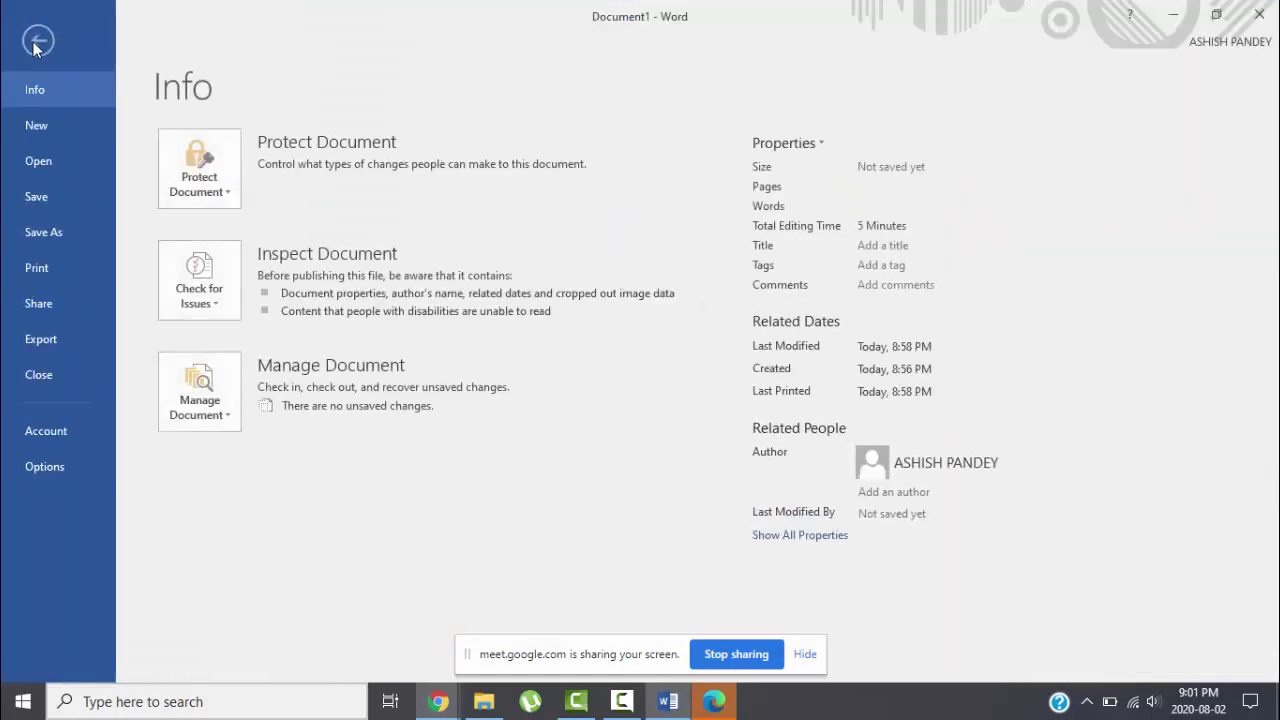
pyautogui.click(70, 231)
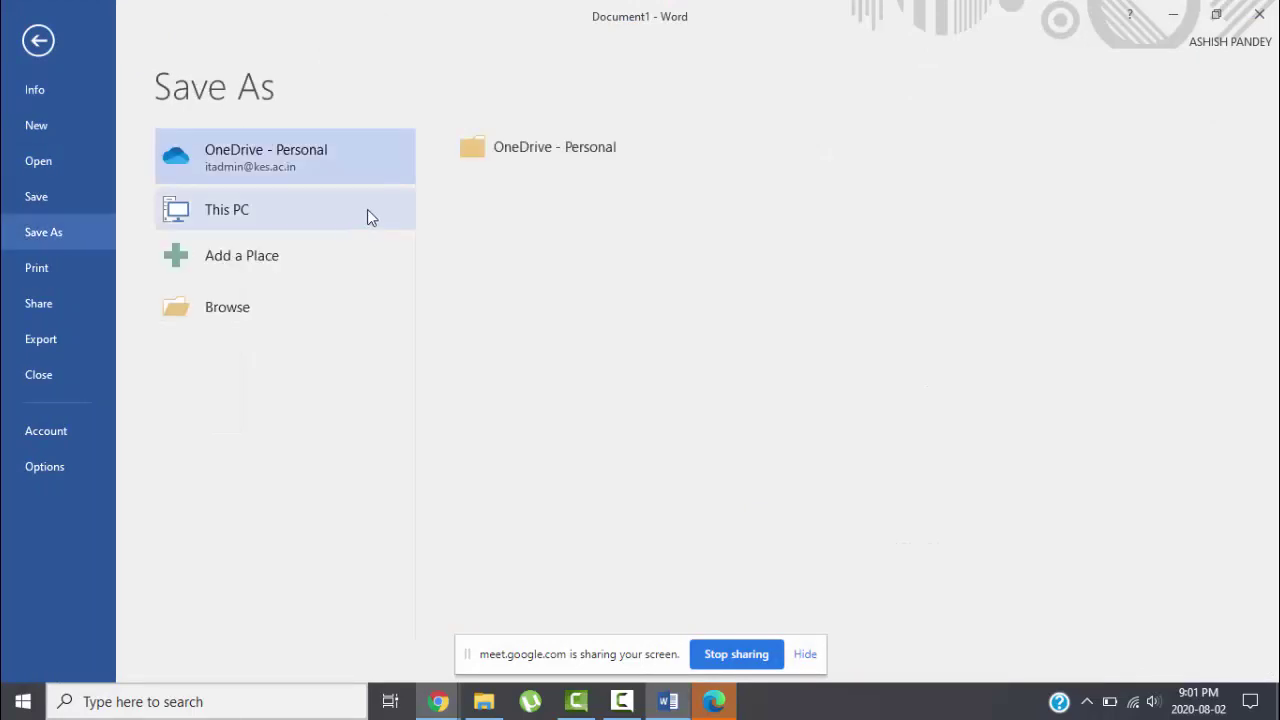
pyautogui.click(314, 222)
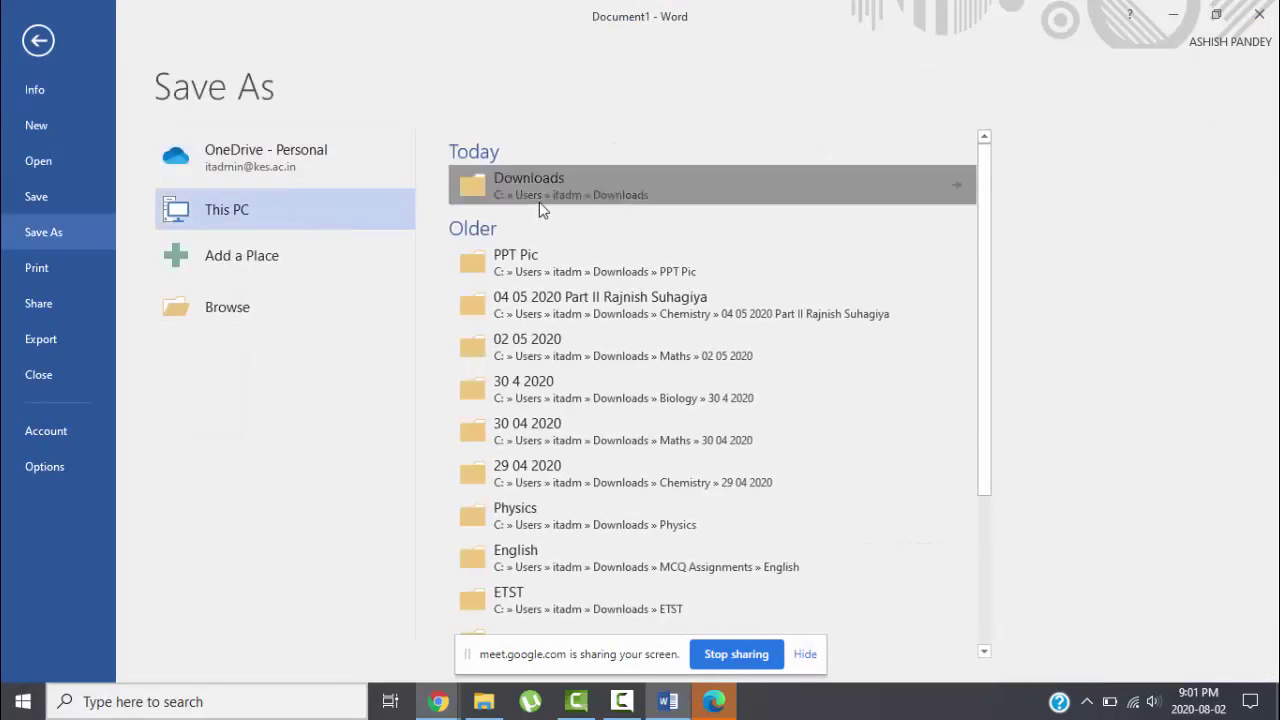
pyautogui.click(539, 202)
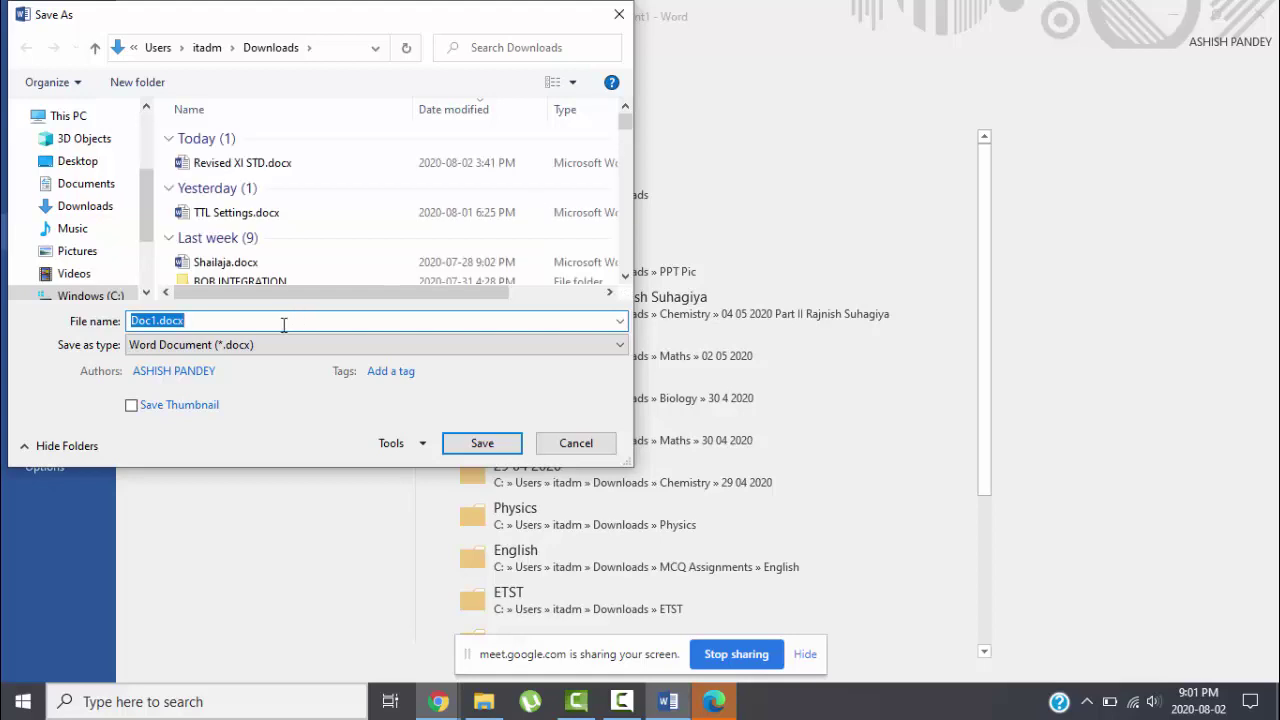
pyautogui.click(251, 322)
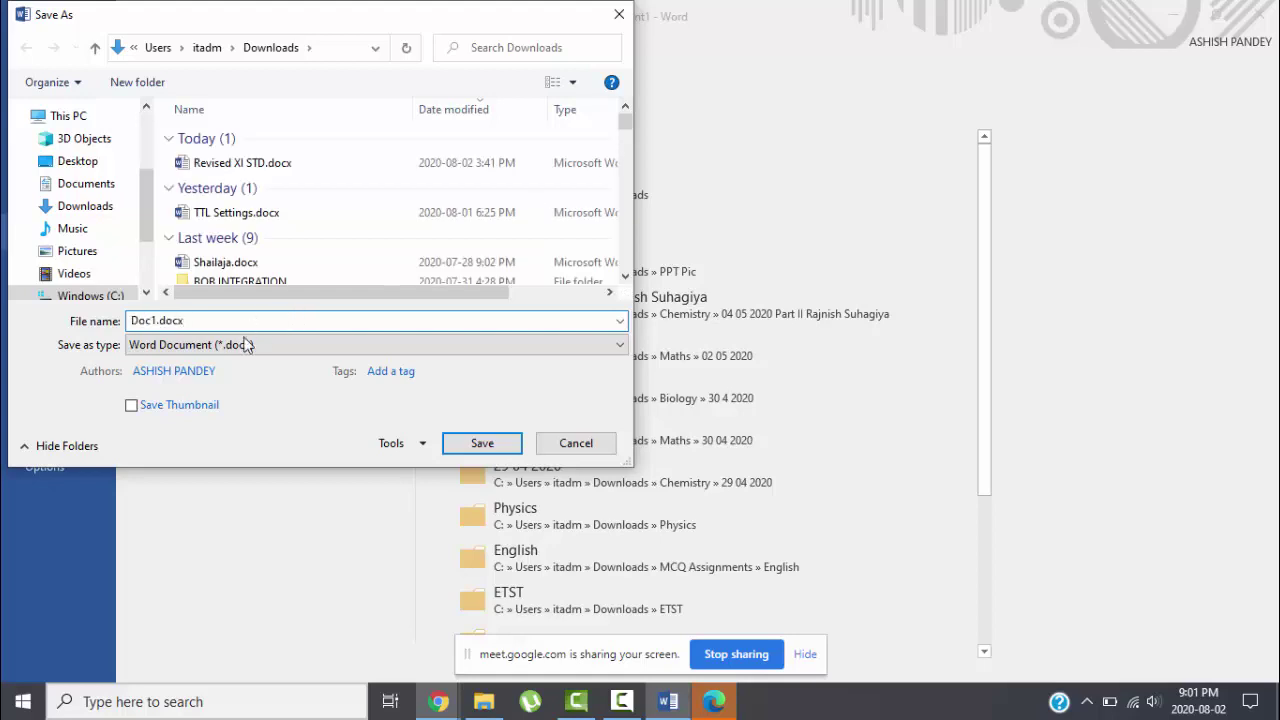
pyautogui.click(245, 344)
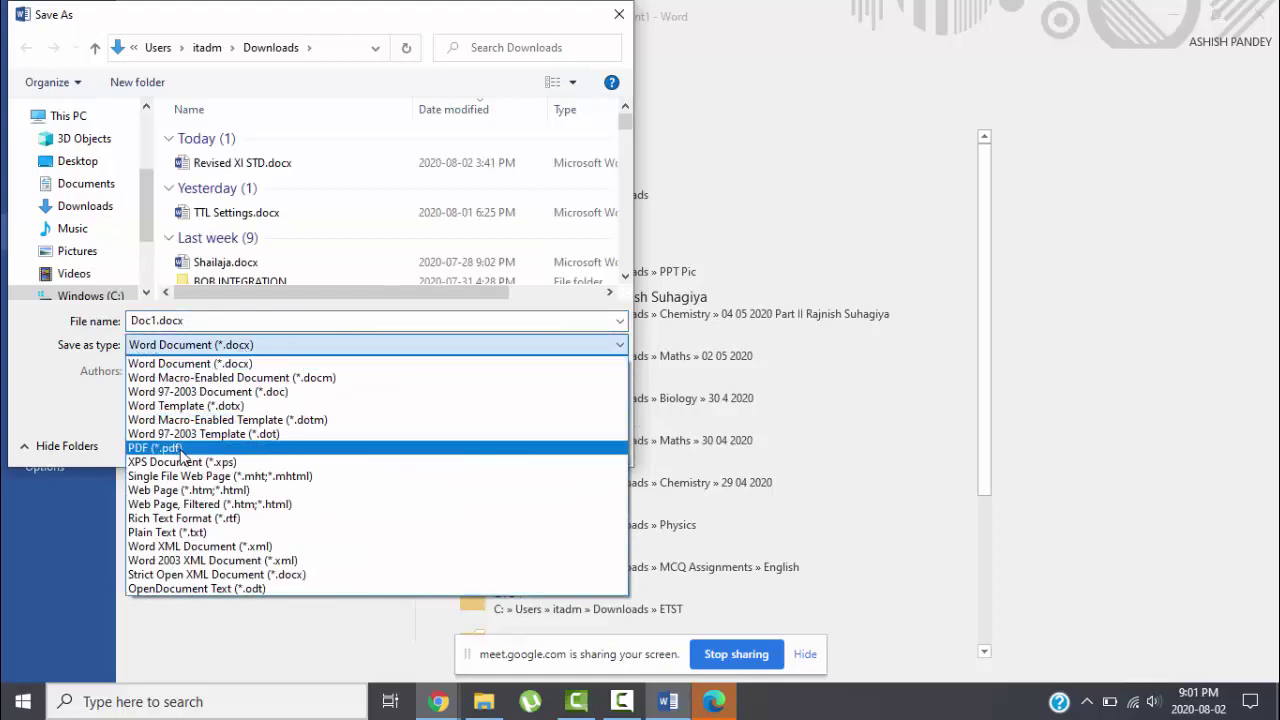
pyautogui.click(155, 448)
# Step: Enter Caste Certificate as the file name for the PDF
pyautogui.doubleClick(224, 319)
pyautogui.write('c')
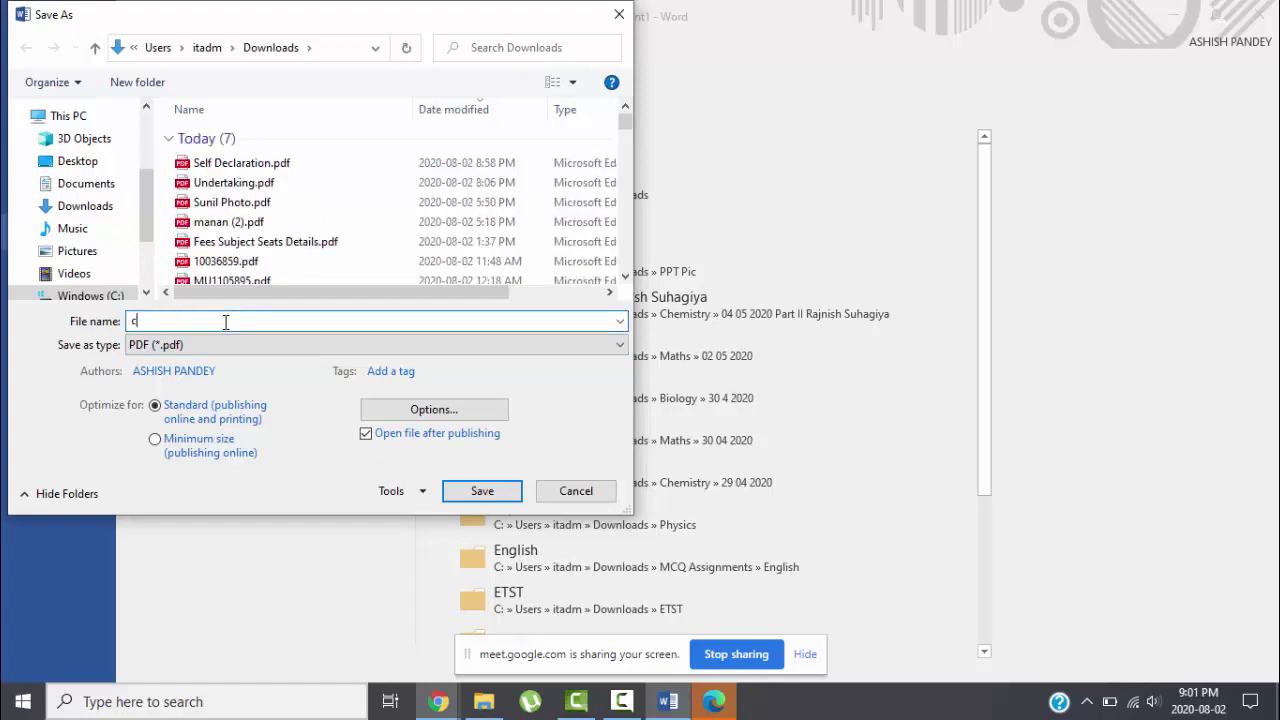
pyautogui.write('ASTE')
pyautogui.press('BackSpace')
pyautogui.press('BackSpace')
pyautogui.press('BackSpace')
pyautogui.press('BackSpace')
pyautogui.press('BackSpace')
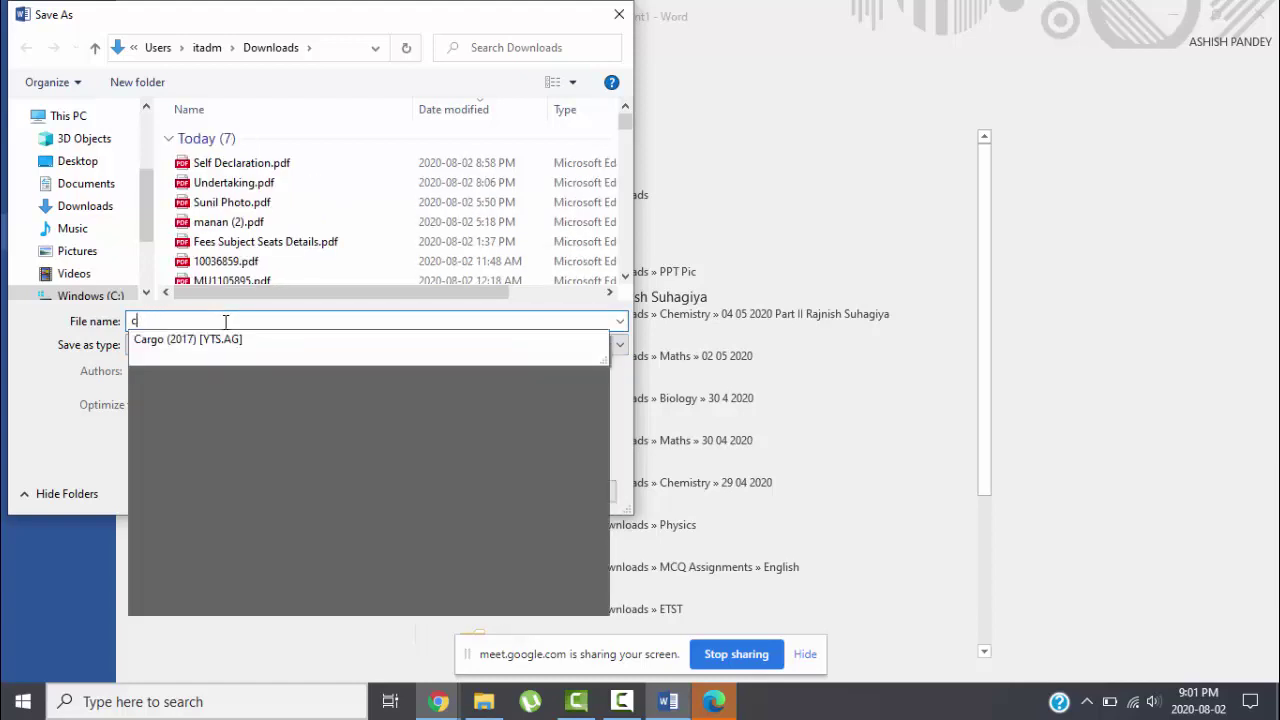
pyautogui.write('Caste Certificate')
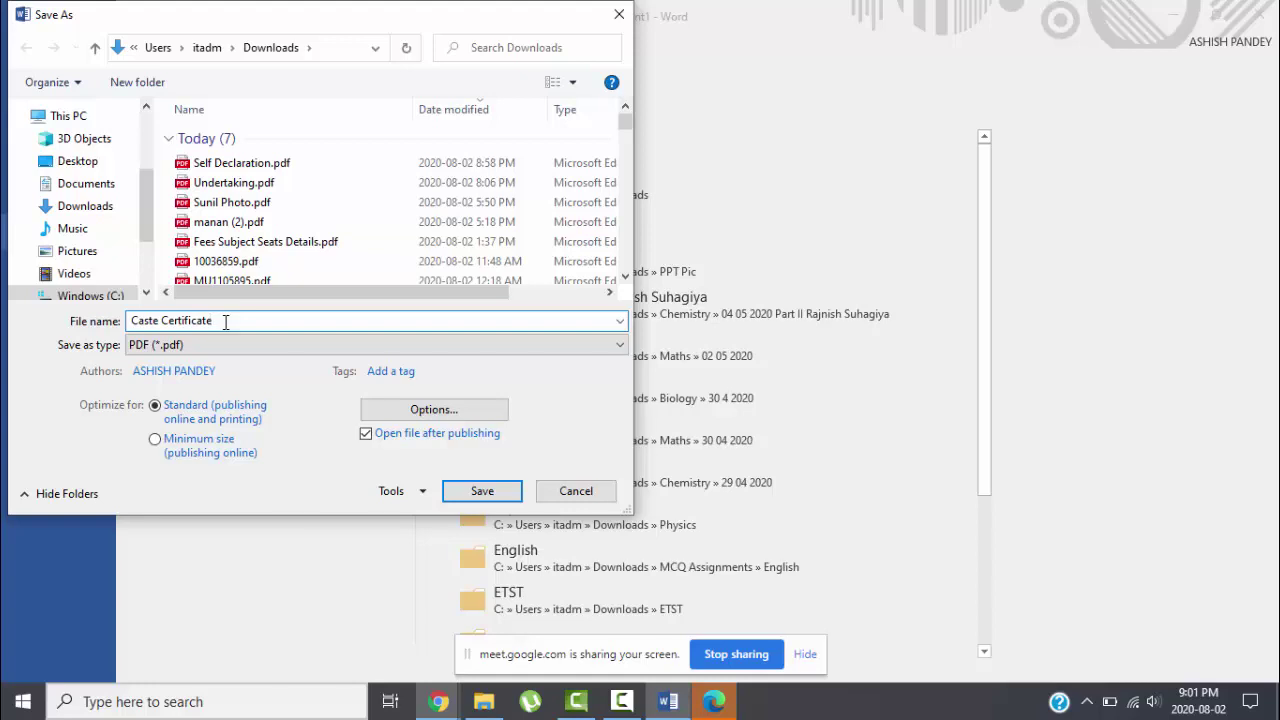
# Step: Save the caste certificate as a PDF and check the Self Declaration PDF
pyautogui.press('Return')
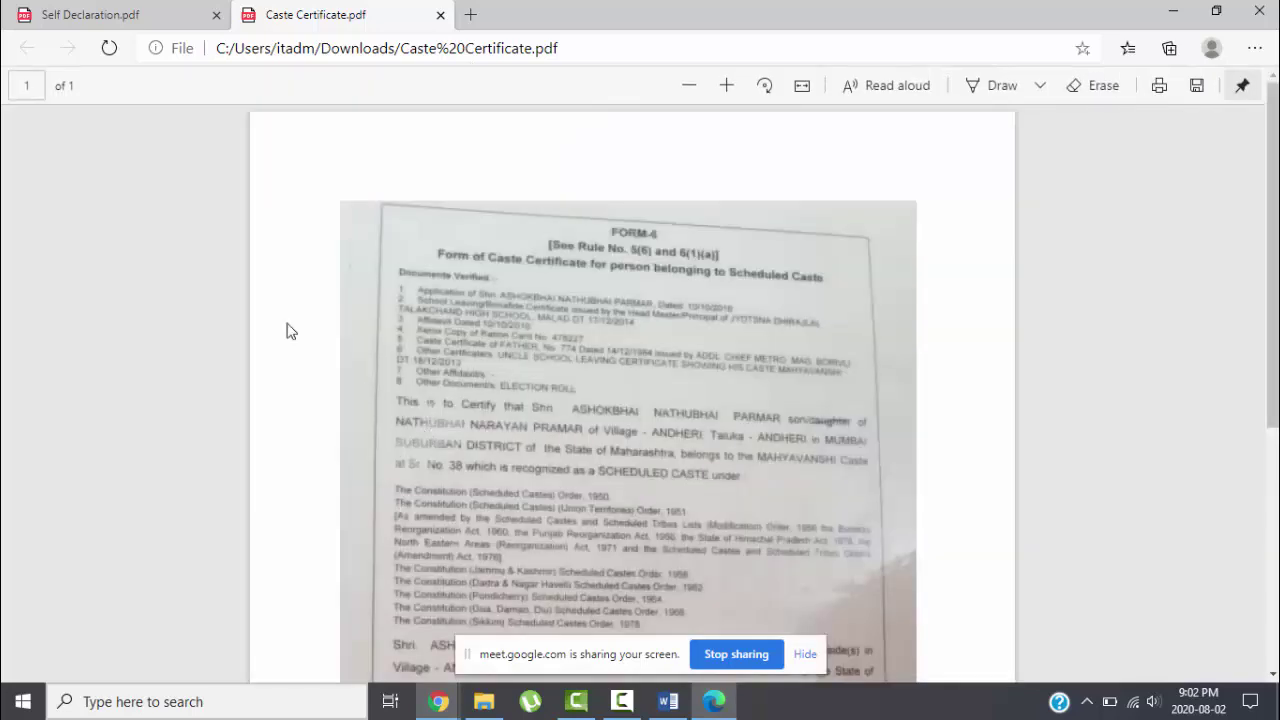
pyautogui.click(100, 14)
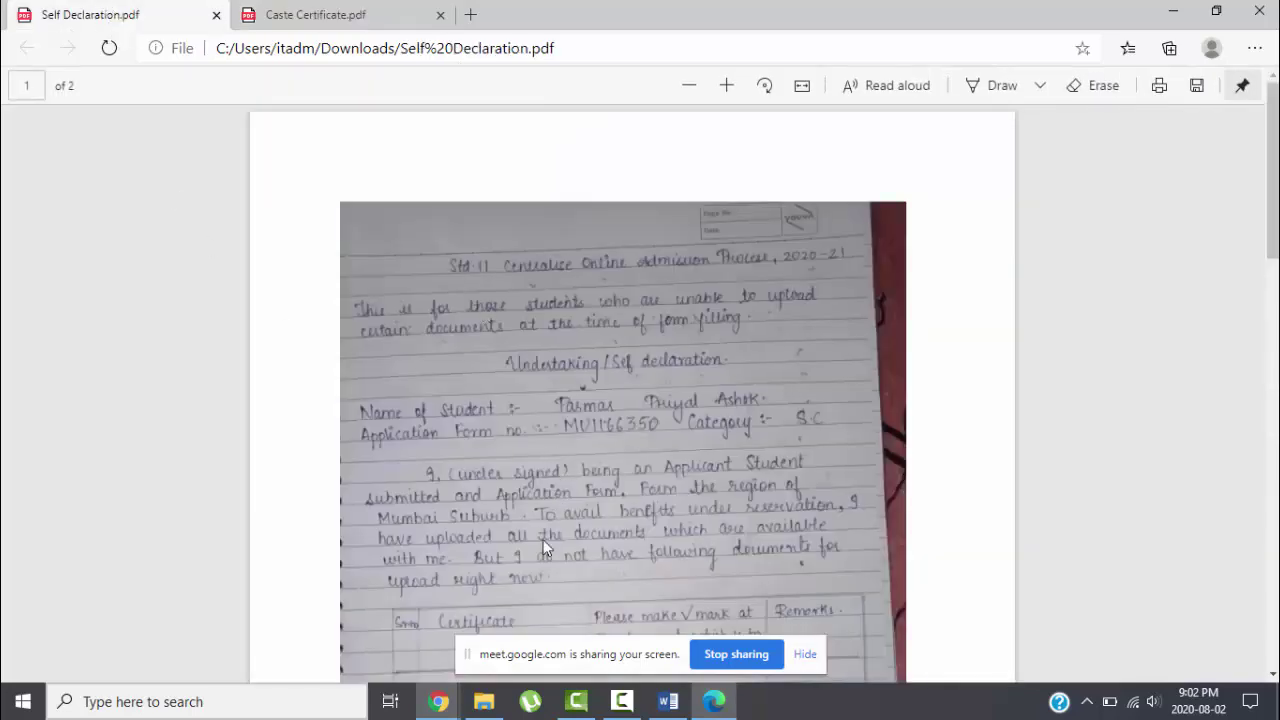
# Step: Switch to the admission site in Chrome and upload Caste Certificate.pdf for the Caste Certificate document
pyautogui.moveTo(438, 701)
pyautogui.click(315, 619)
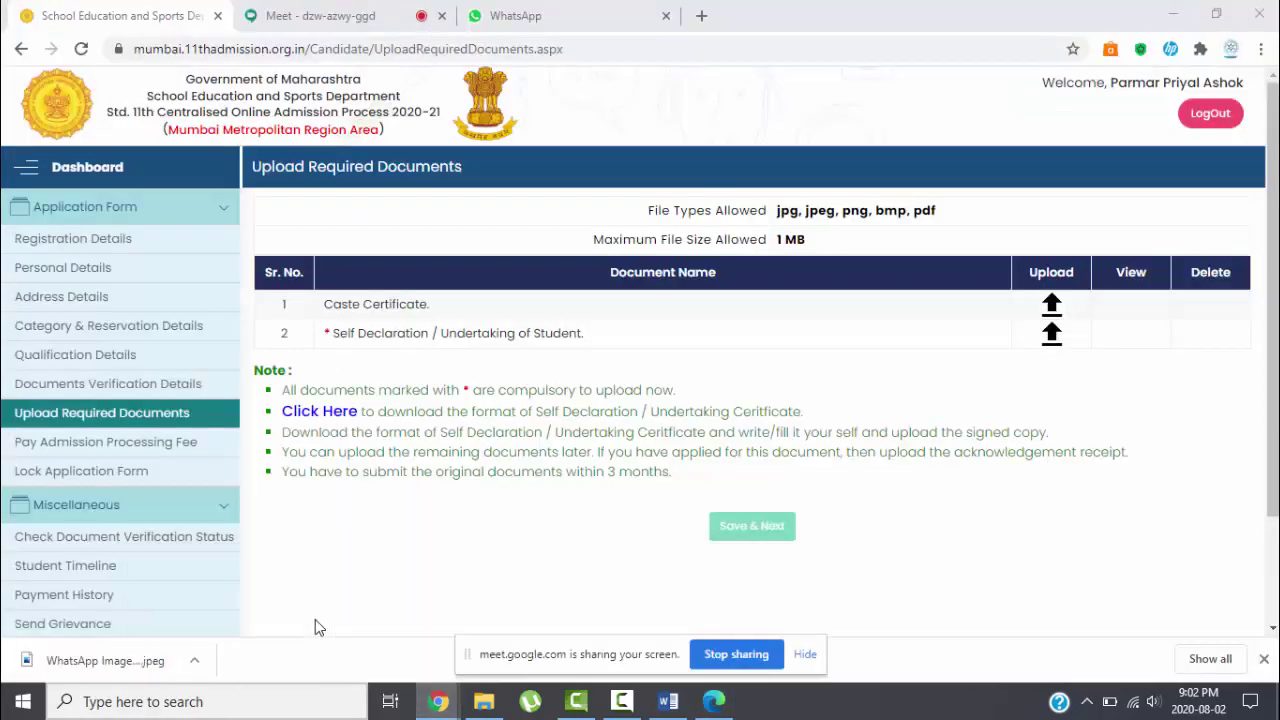
pyautogui.click(1052, 305)
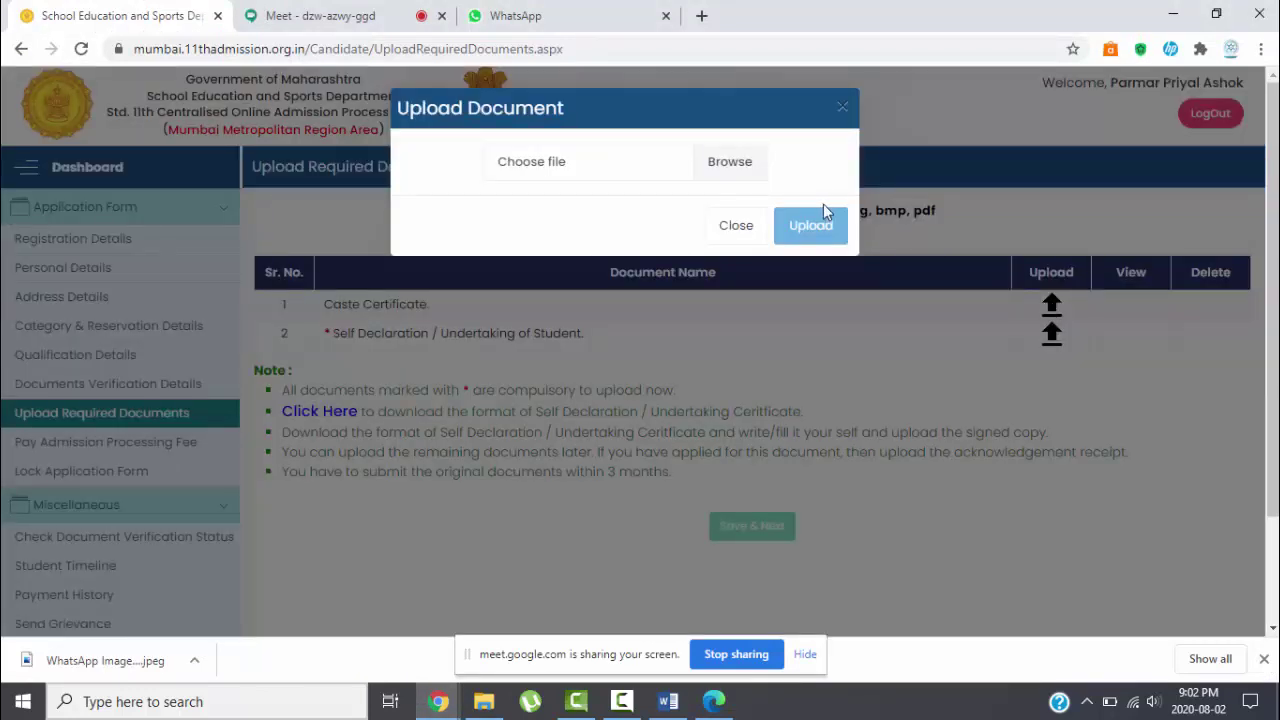
pyautogui.click(708, 163)
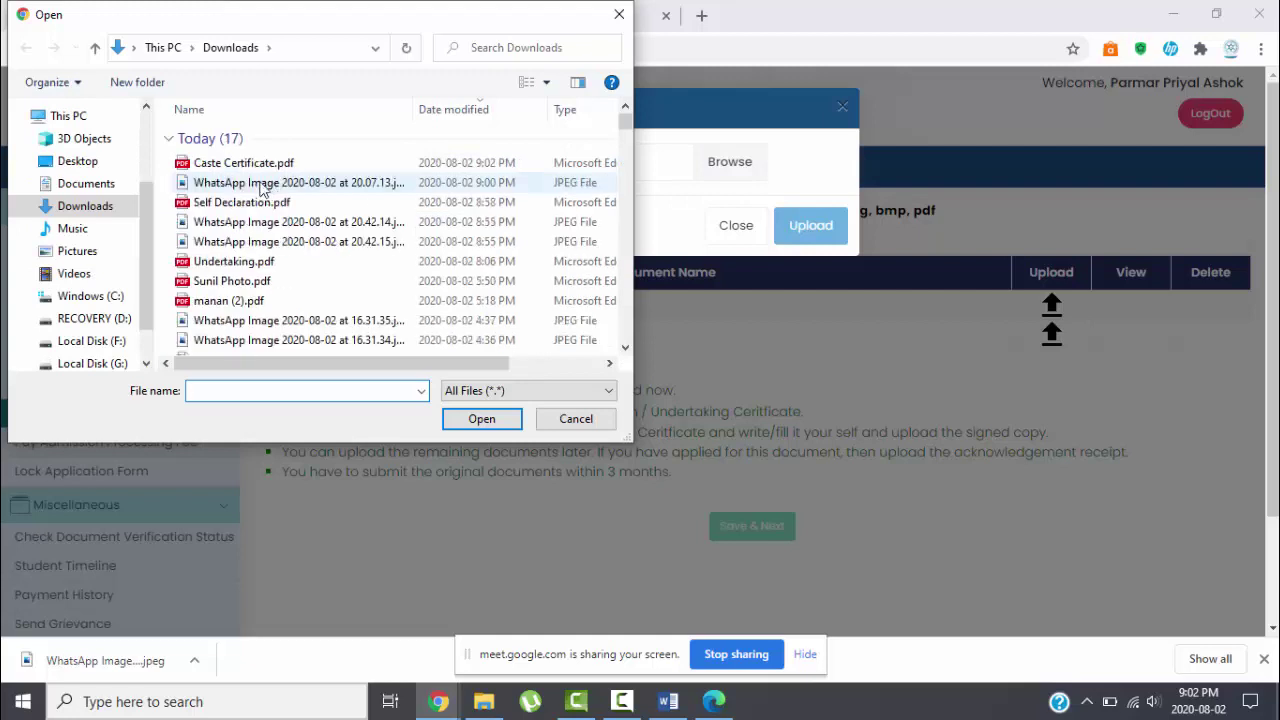
pyautogui.doubleClick(258, 166)
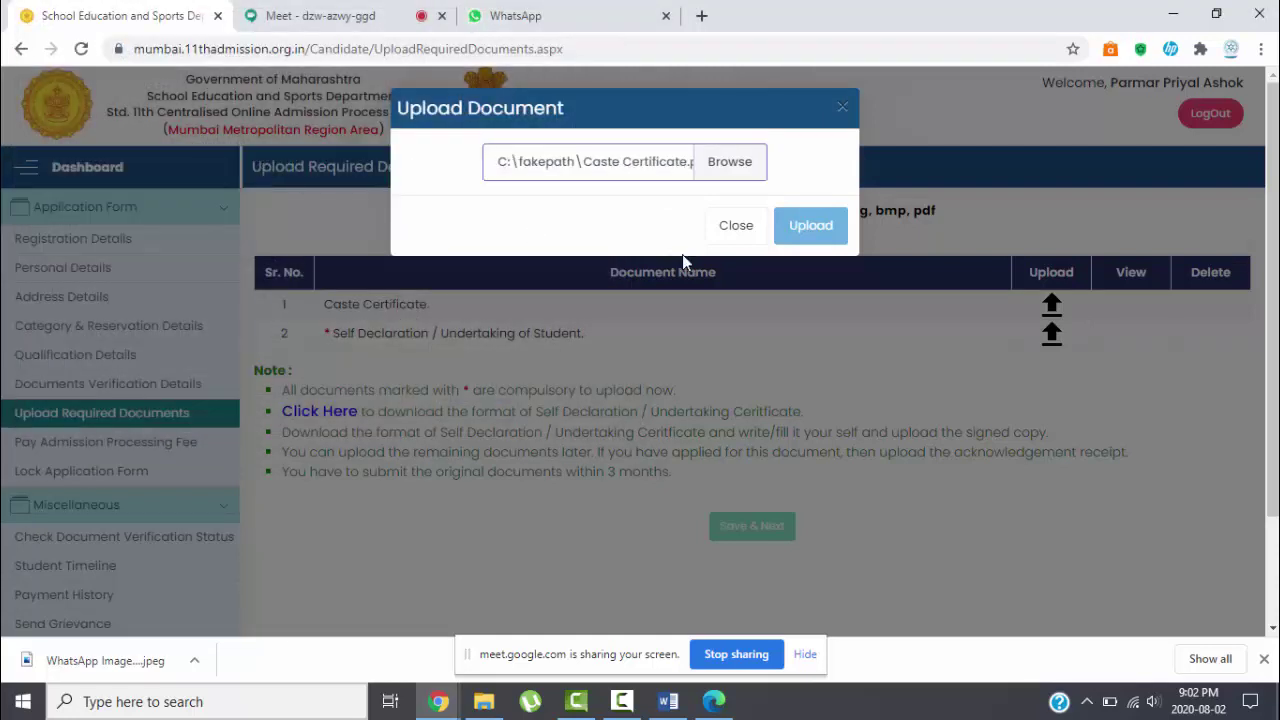
pyautogui.click(813, 228)
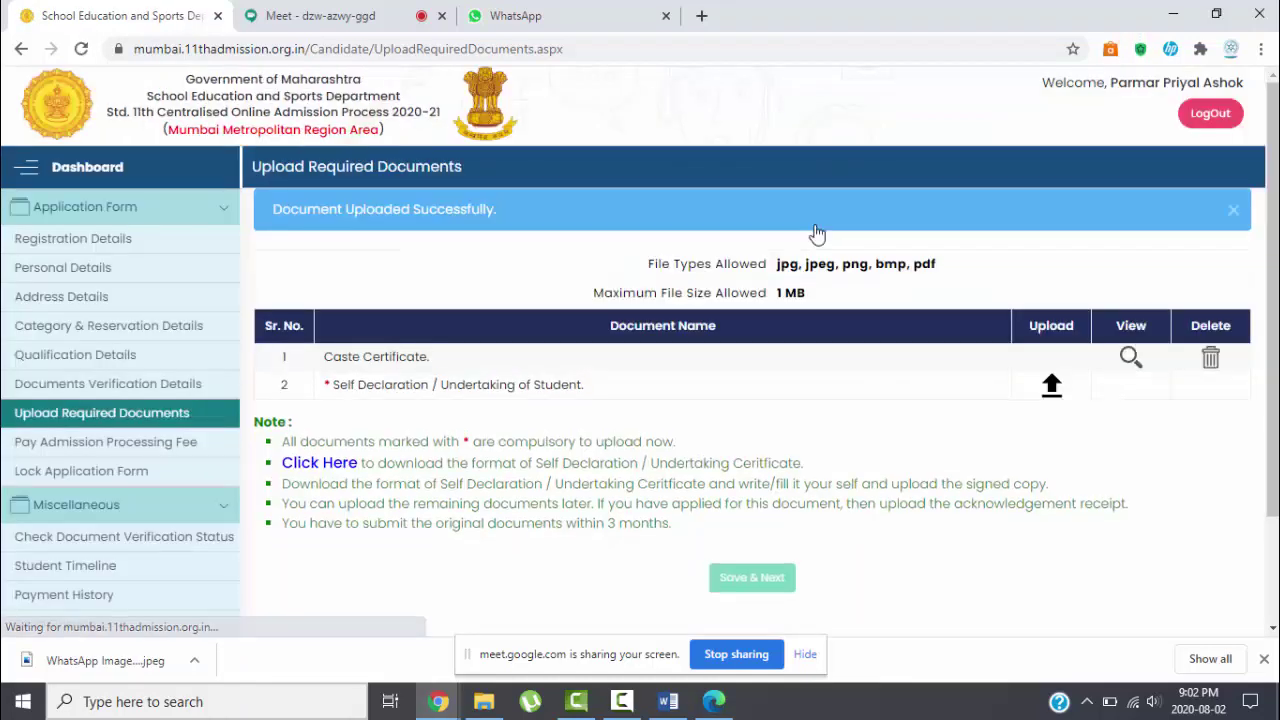
# Step: Upload Self Declaration.pdf for the Self Declaration / Undertaking of Student document
pyautogui.scroll(-3, 840, 410)
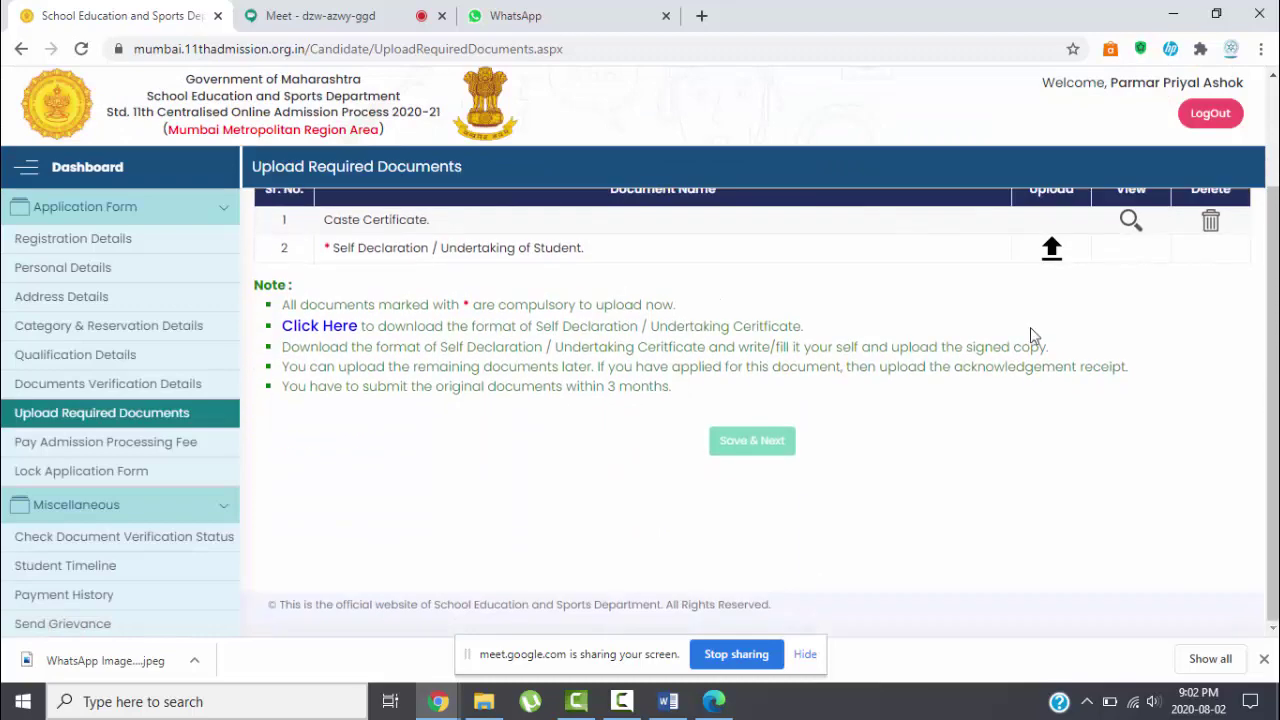
pyautogui.click(1051, 250)
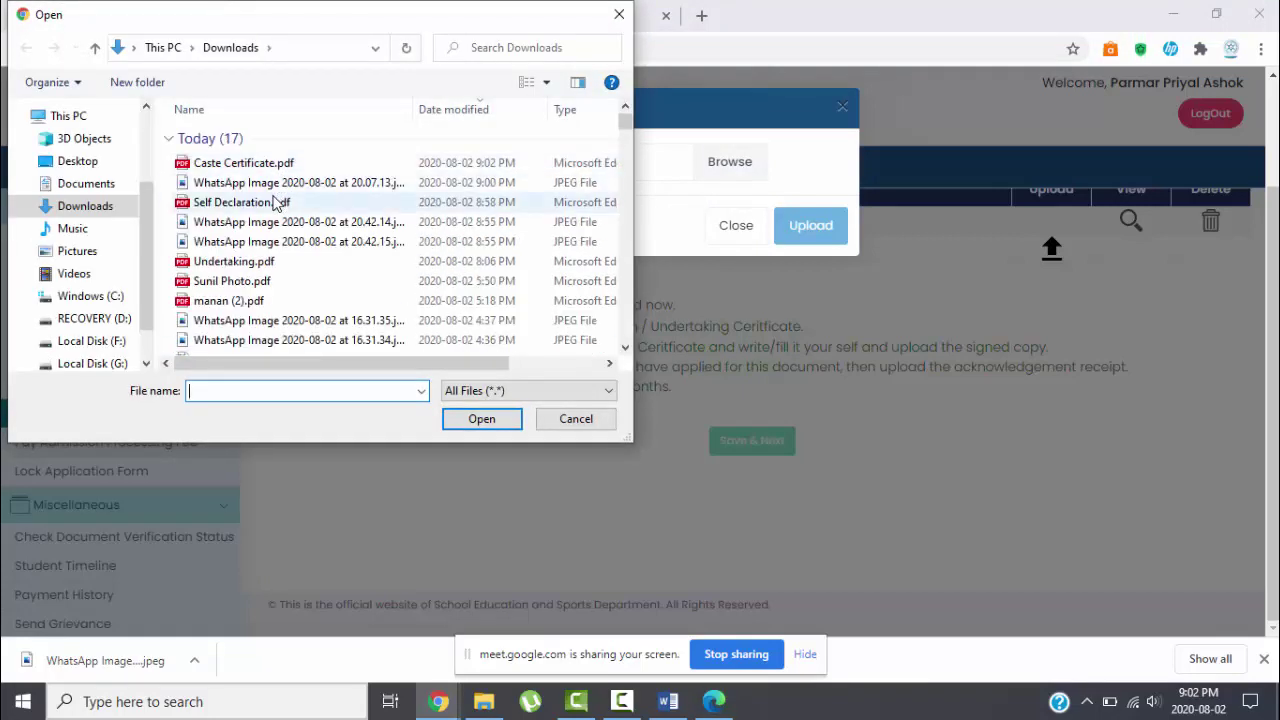
pyautogui.doubleClick(280, 202)
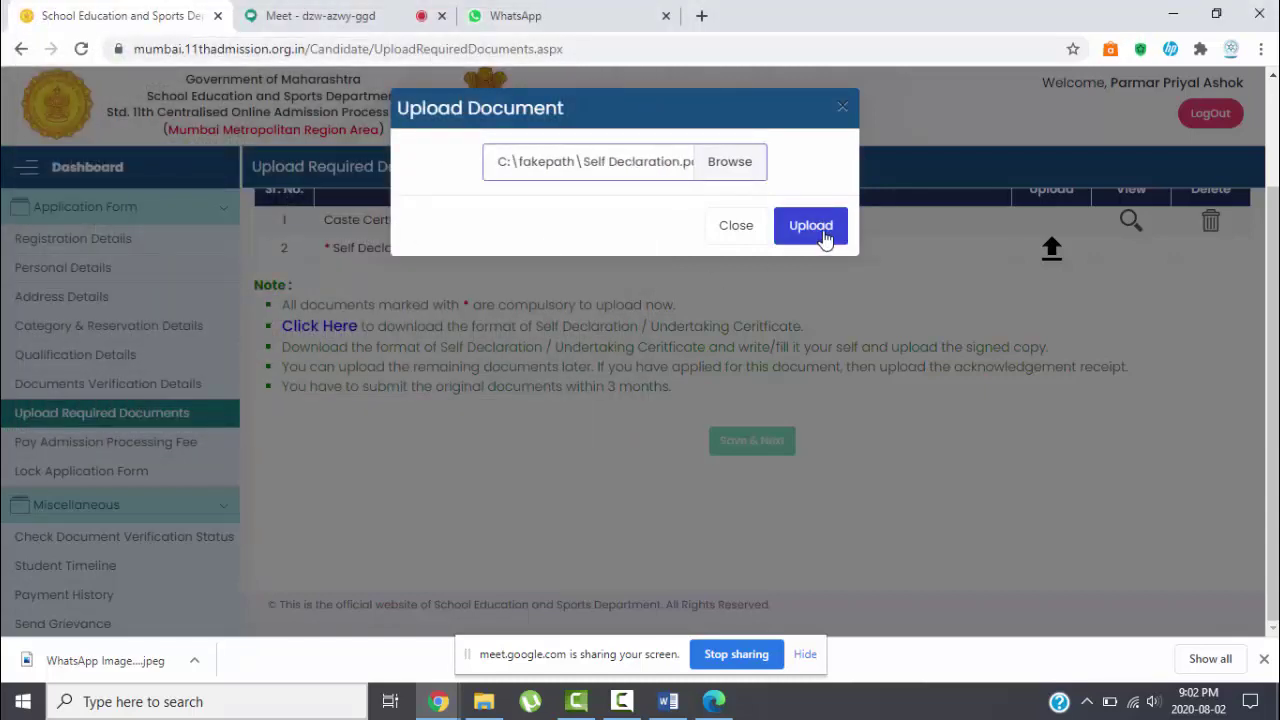
pyautogui.click(824, 238)
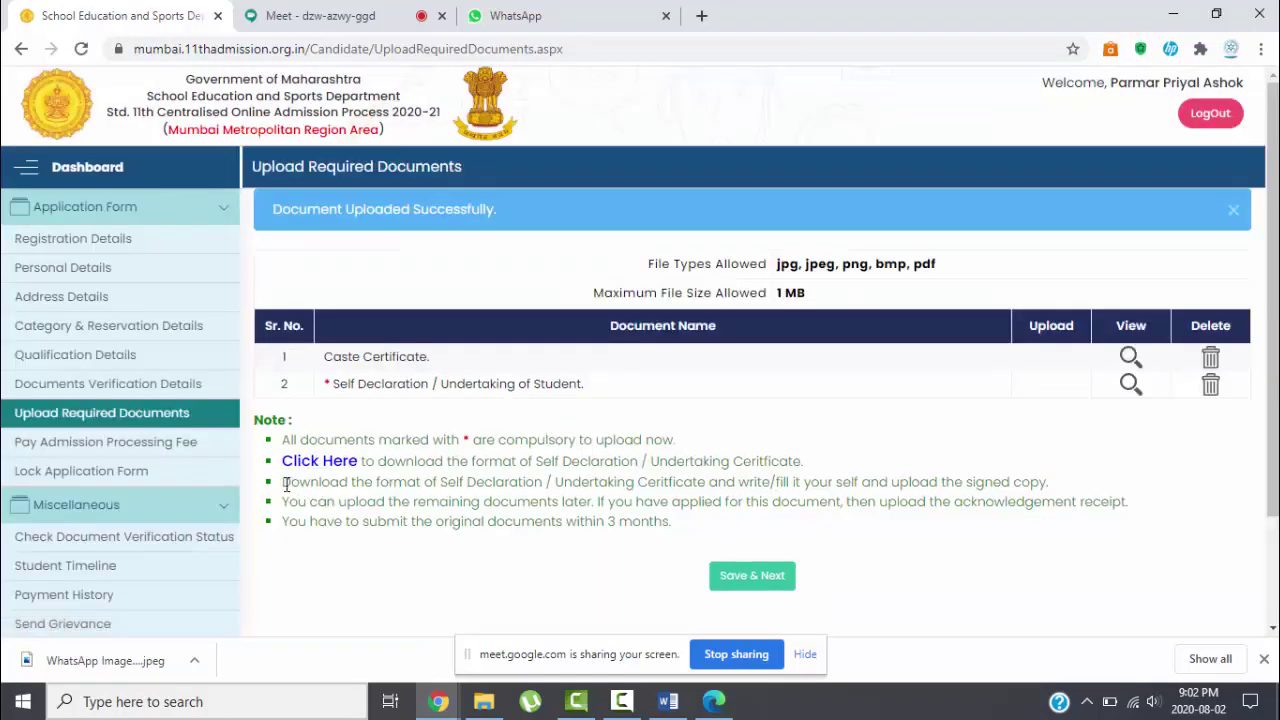
# Step: Review the notes on signed copies, remaining uploads and original documents, and save the required documents to proceed to the fee section
pyautogui.moveTo(287, 483); pyautogui.dragTo(1032, 482)
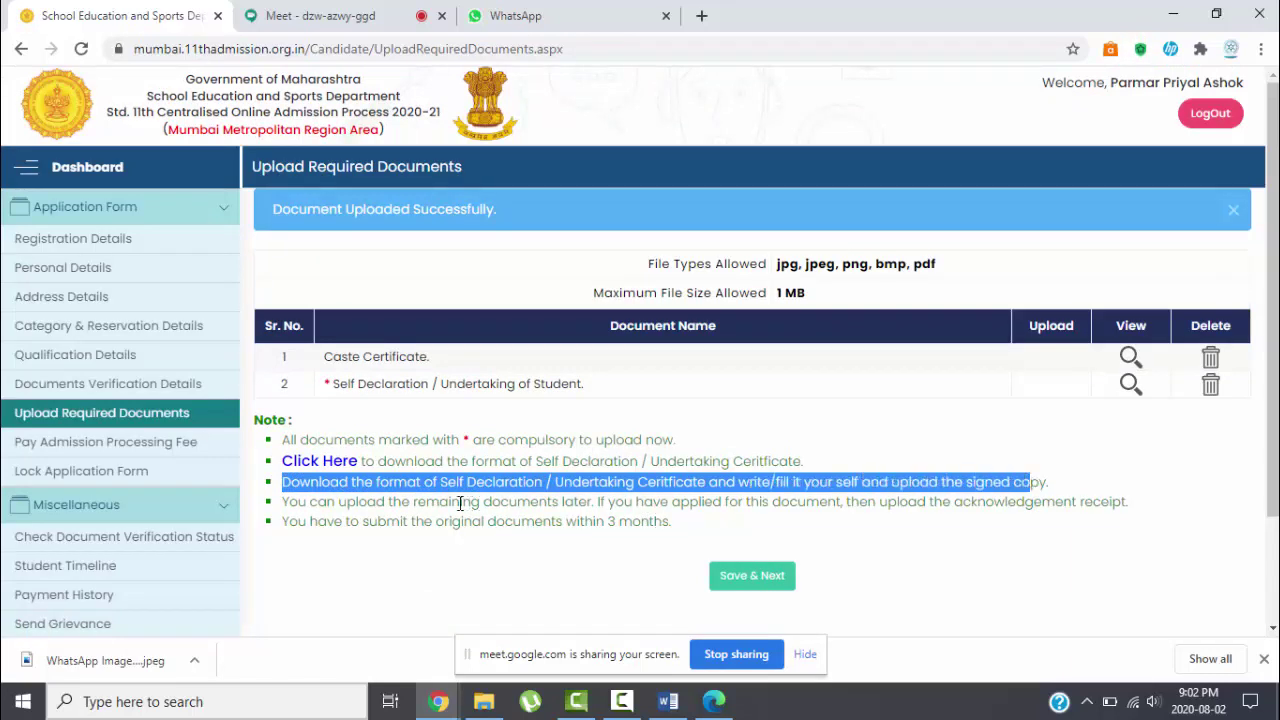
pyautogui.click(402, 504)
pyautogui.moveTo(305, 504); pyautogui.dragTo(838, 509)
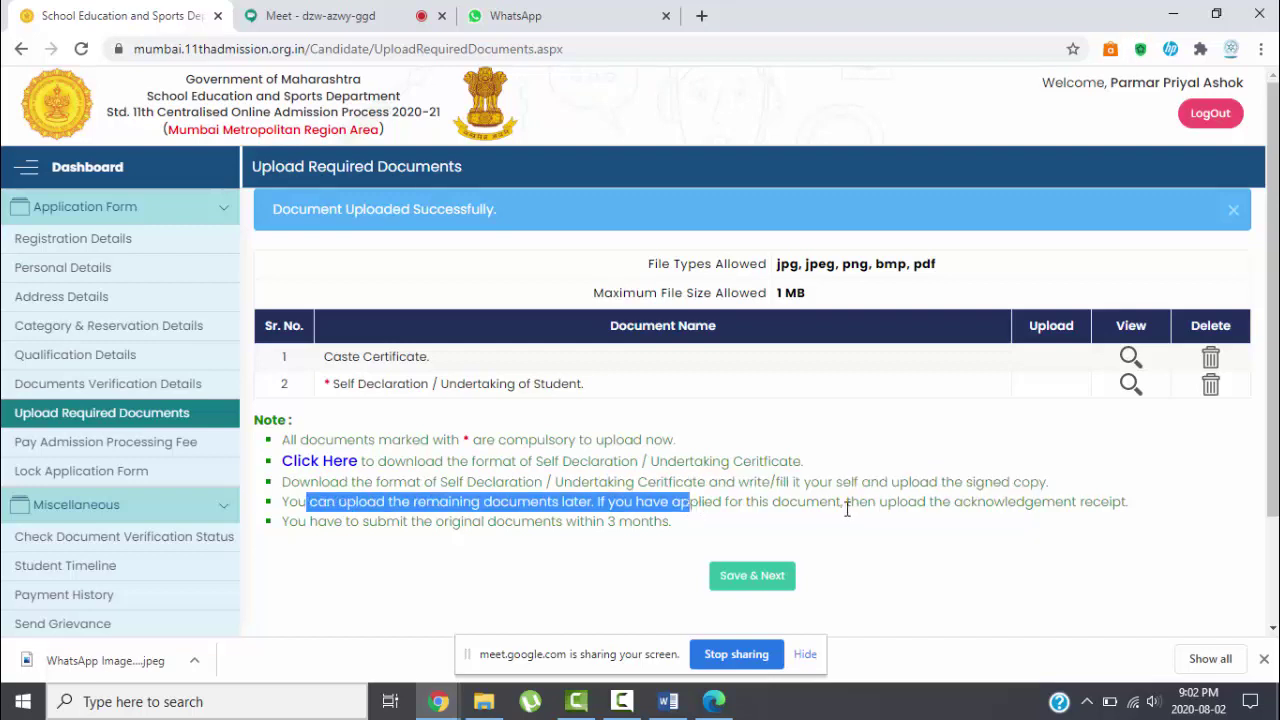
pyautogui.click(676, 530)
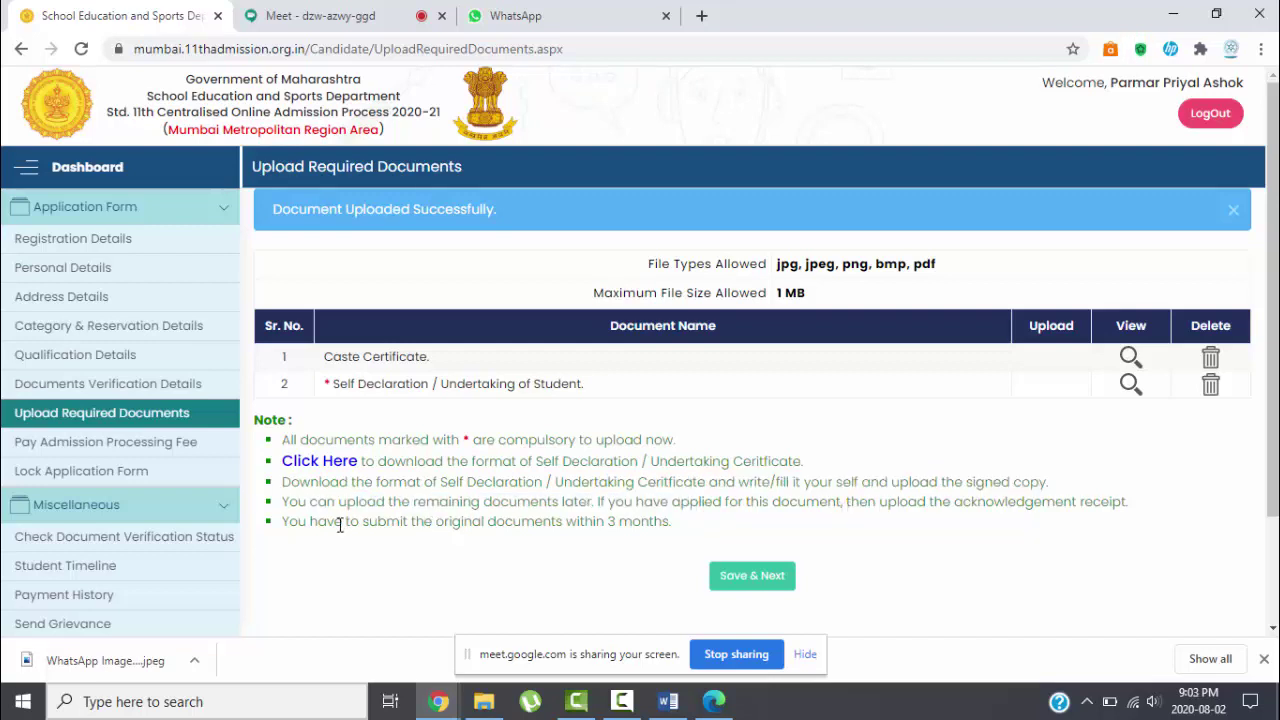
pyautogui.moveTo(336, 521); pyautogui.dragTo(648, 522)
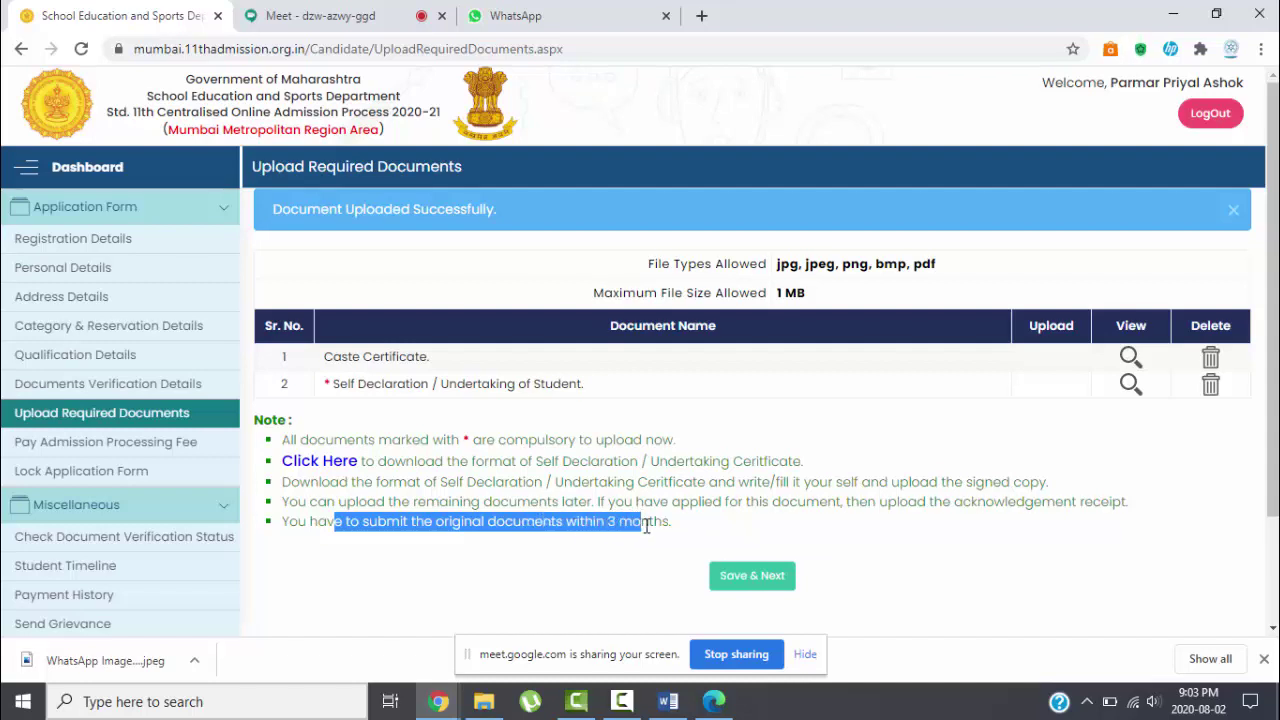
pyautogui.click(685, 530)
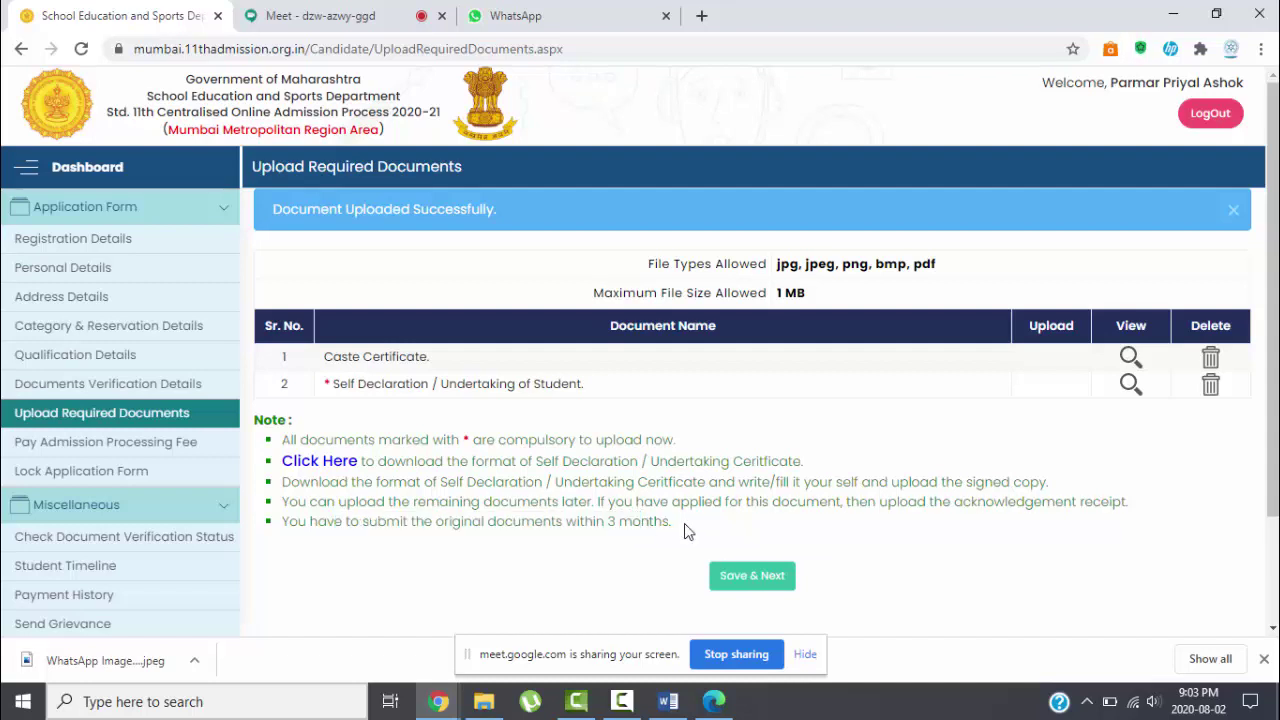
pyautogui.scroll(-1, 685, 530)
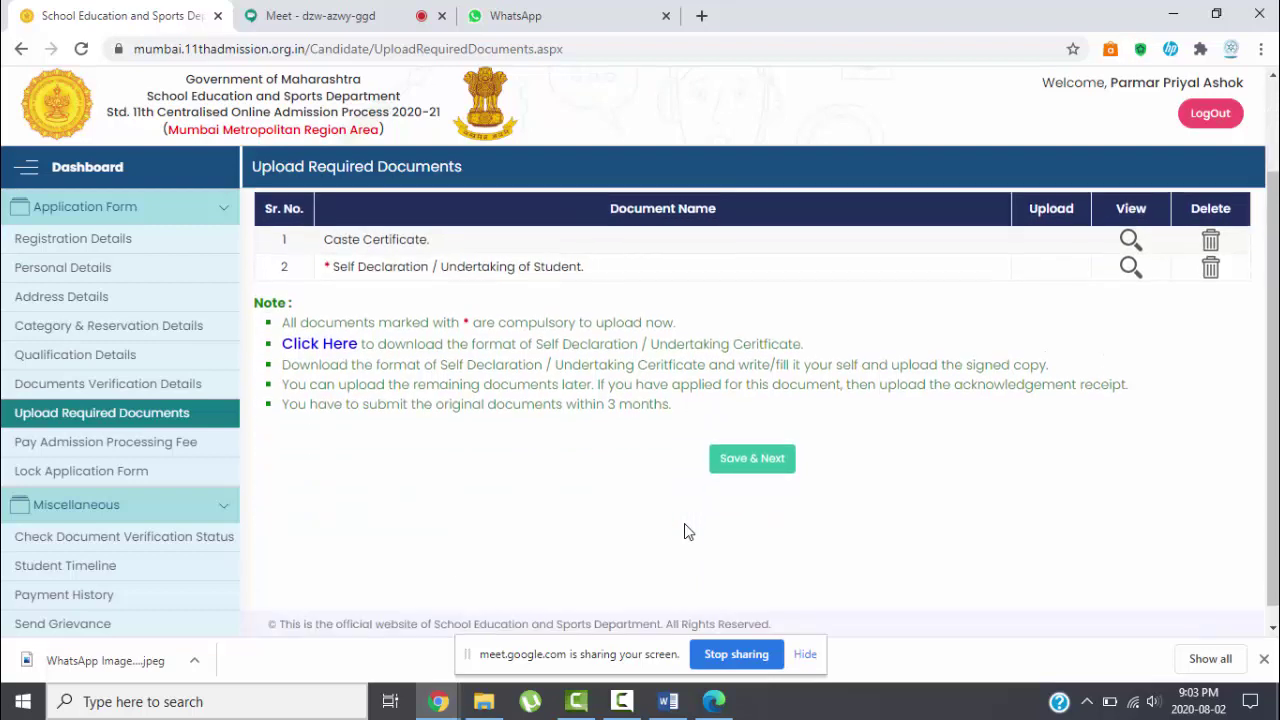
pyautogui.scroll(1, 685, 530)
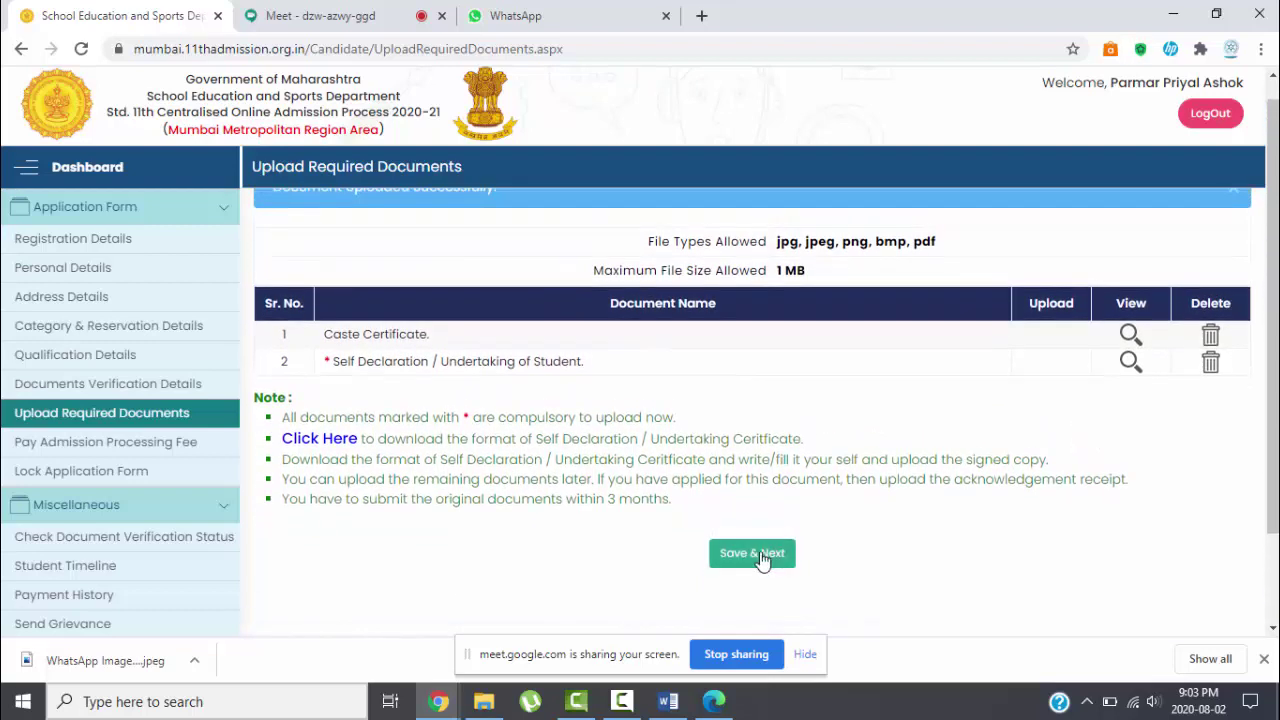
pyautogui.click(757, 562)
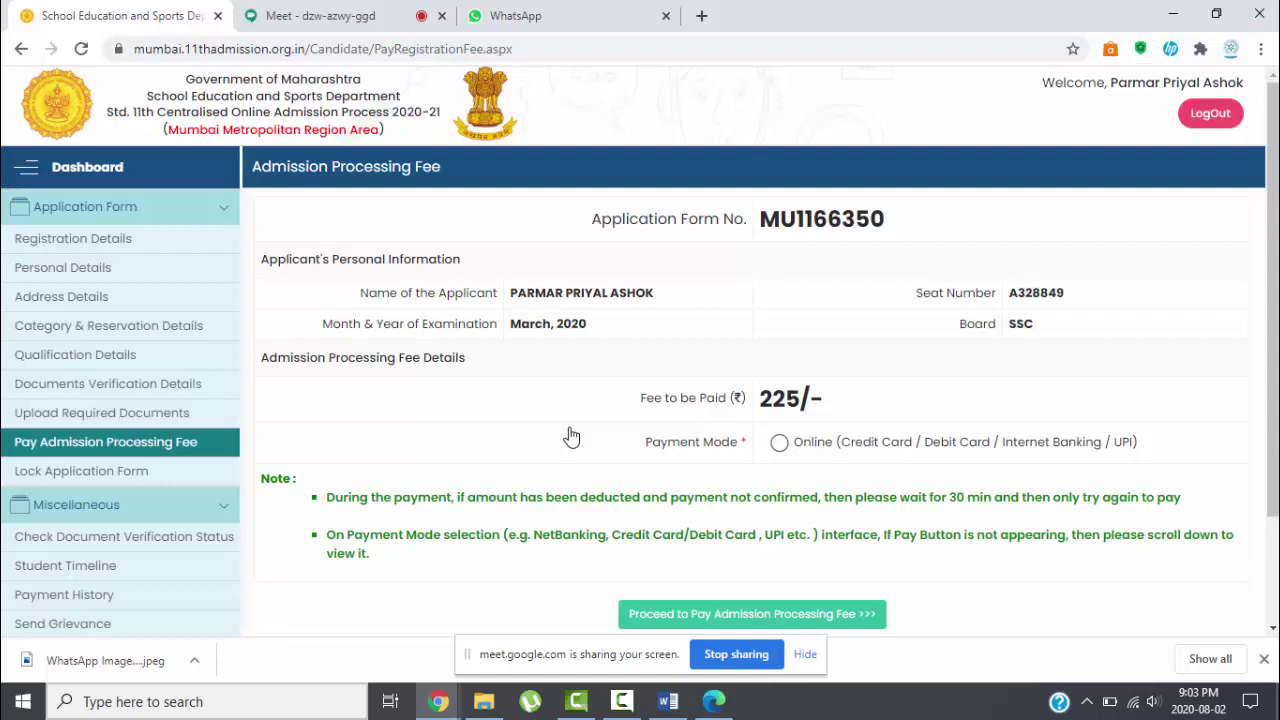
# Step: Examine the application form number, fee and payment mode details of the Admission Processing Fee page, and dismiss the downloads bar
pyautogui.scroll(-2, 570, 437)
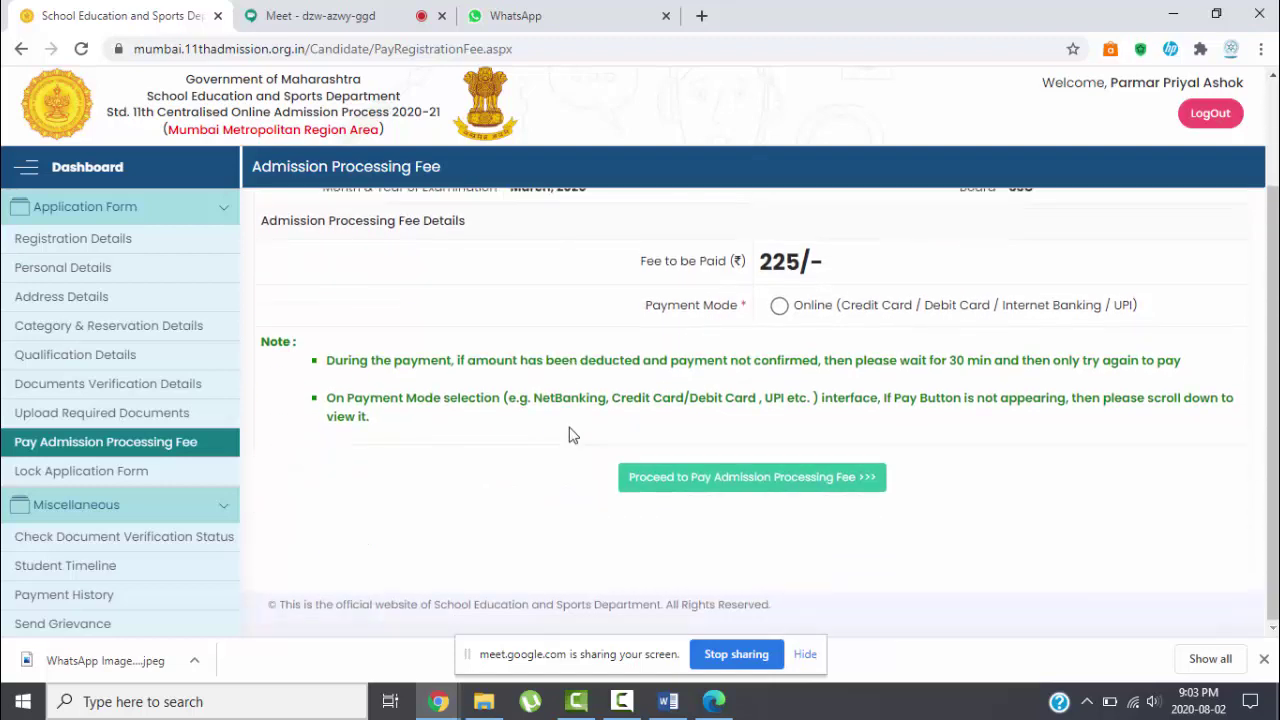
pyautogui.scroll(2, 571, 435)
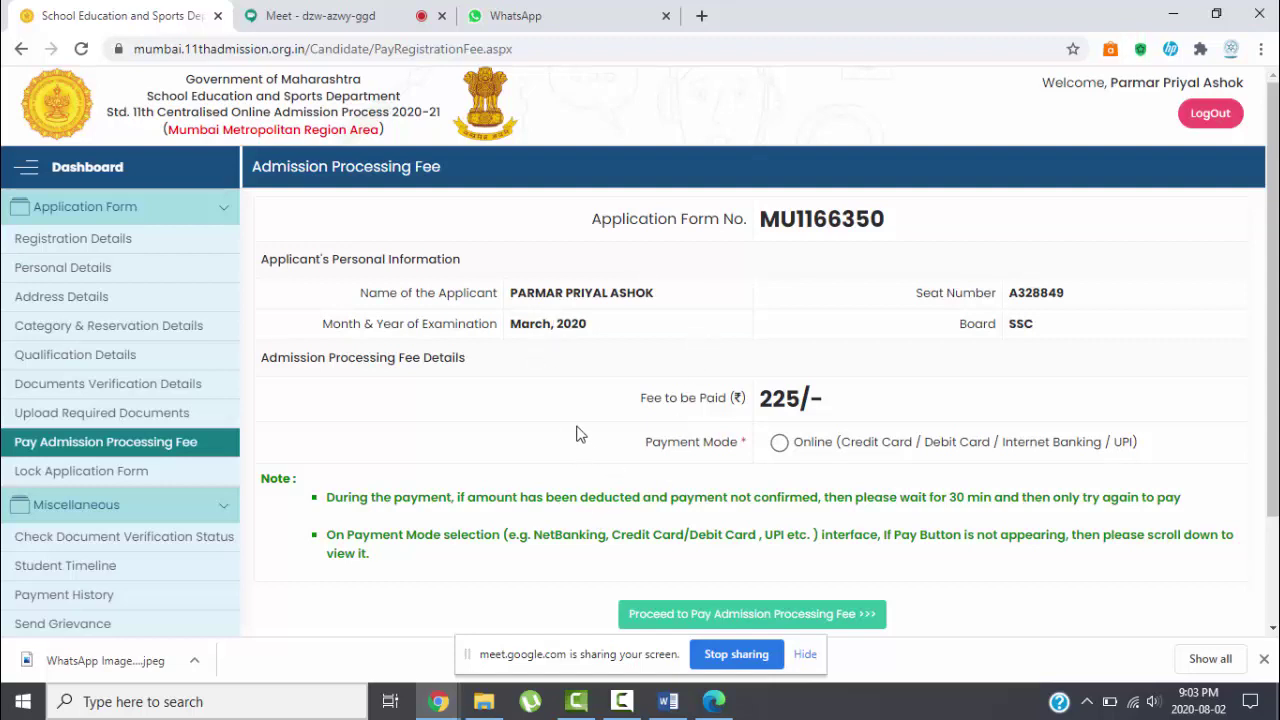
pyautogui.doubleClick(789, 219)
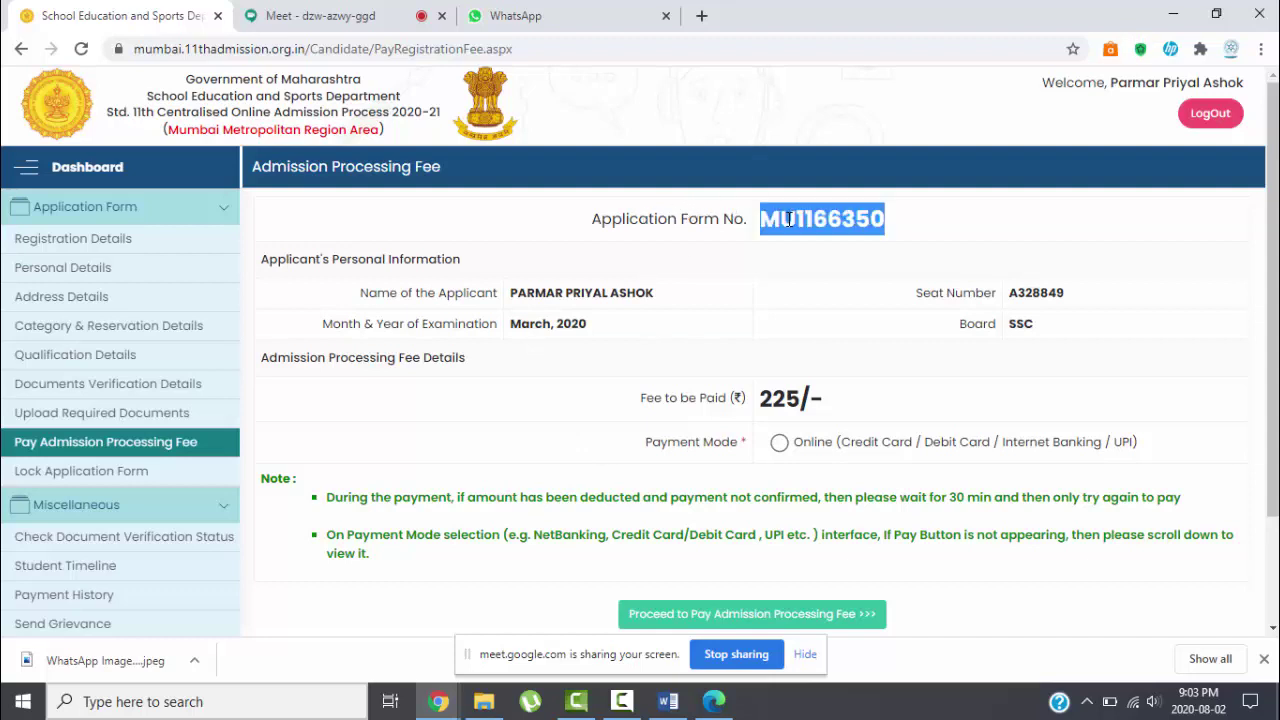
pyautogui.click(686, 317)
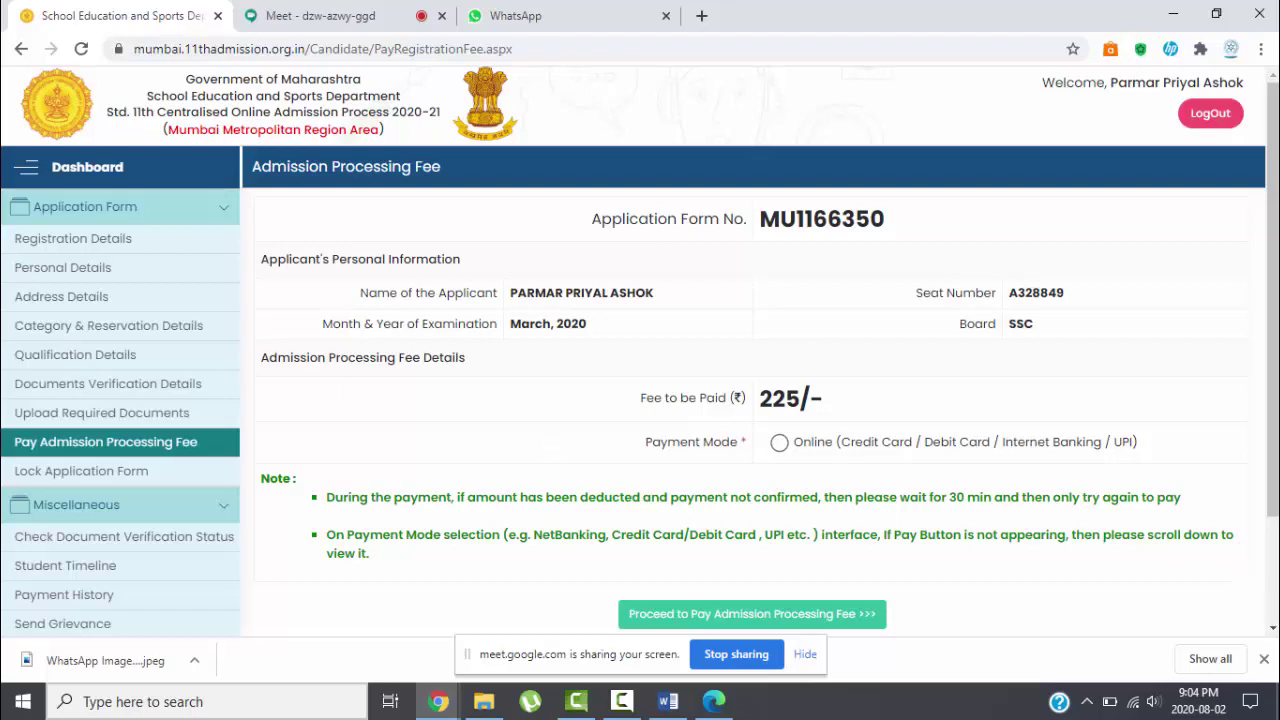
pyautogui.click(1264, 659)
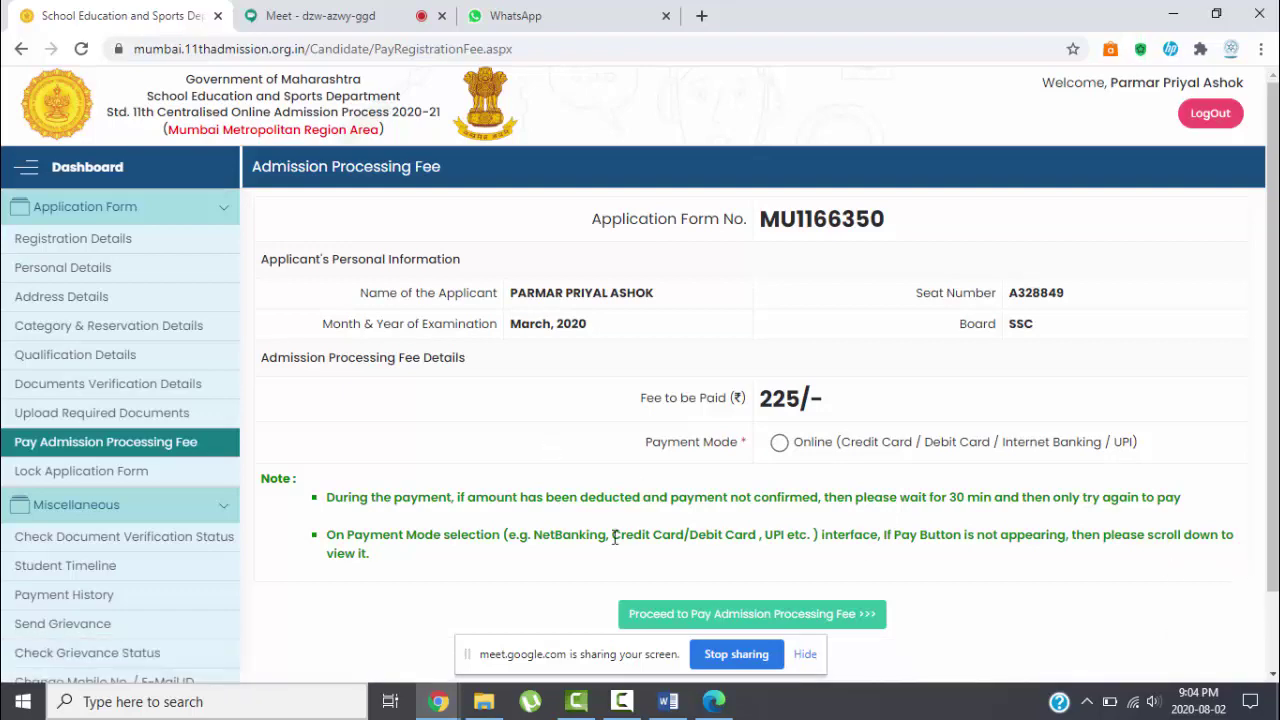